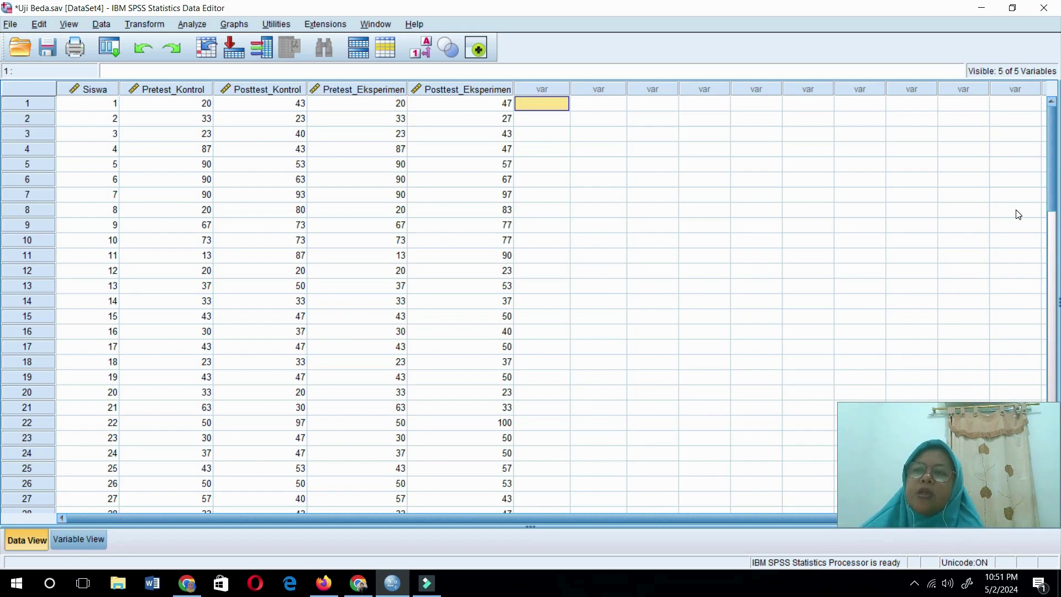
# Step: Set up an Explore analysis with Posttest_Kontrol and Posttest_Eksperimen as the dependent variables
pyautogui.click(192, 25)
pyautogui.moveTo(320, 57)
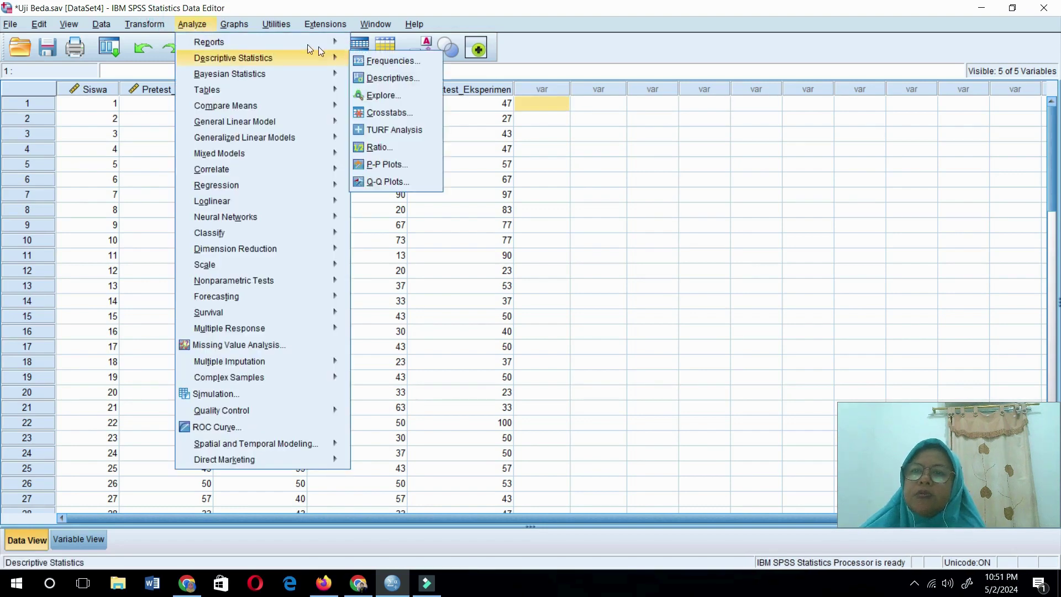
pyautogui.click(376, 95)
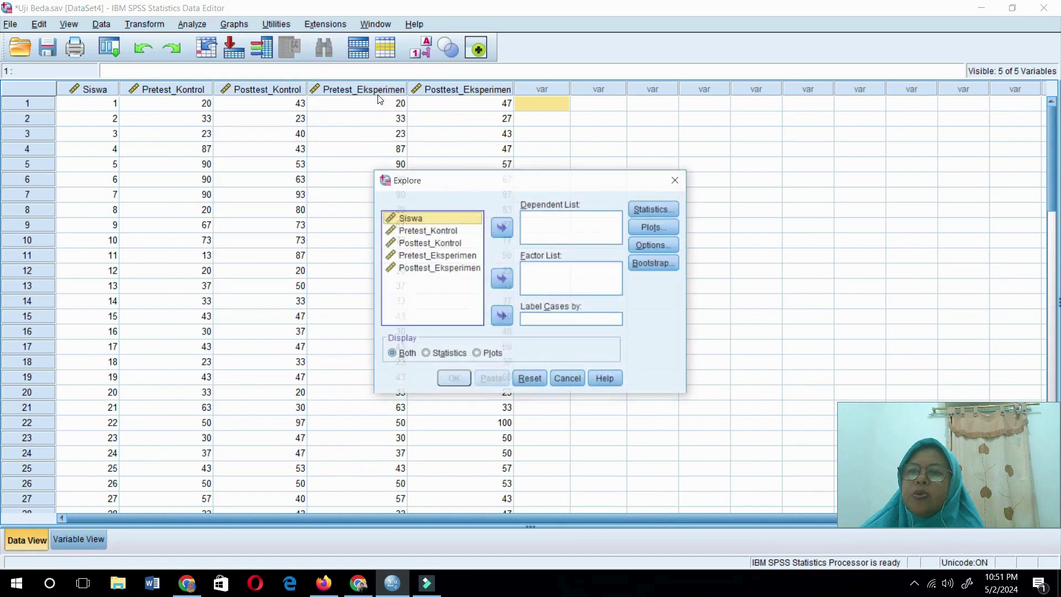
pyautogui.click(426, 244)
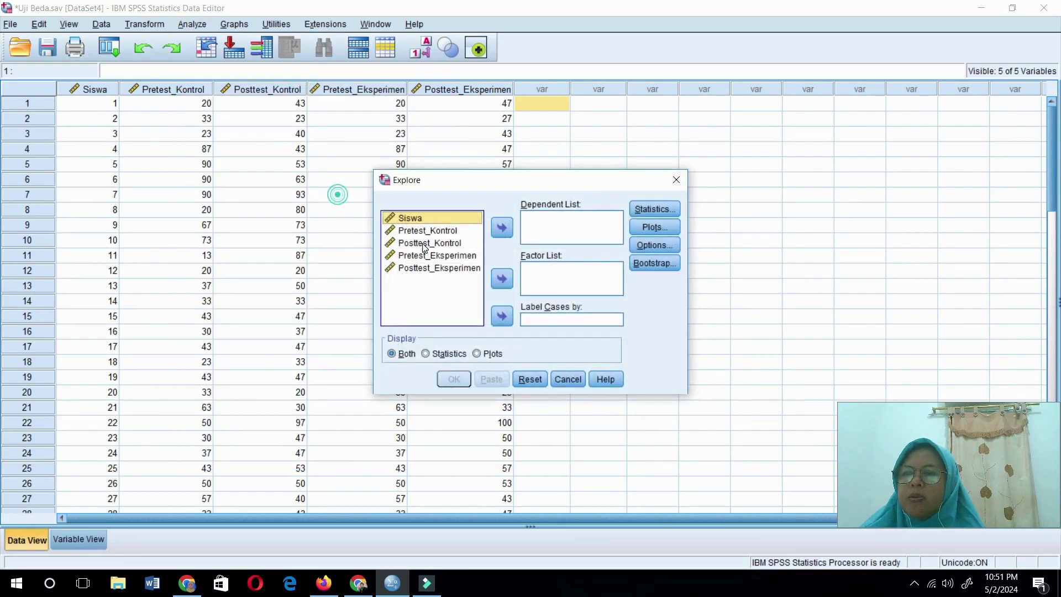
pyautogui.click(503, 230)
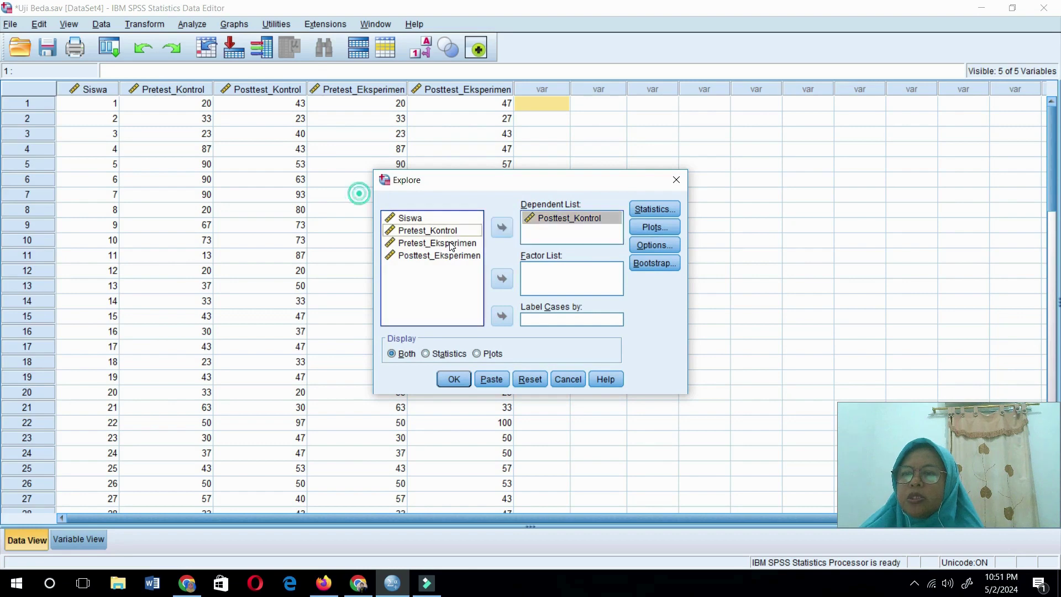
pyautogui.click(450, 245)
pyautogui.click(447, 256)
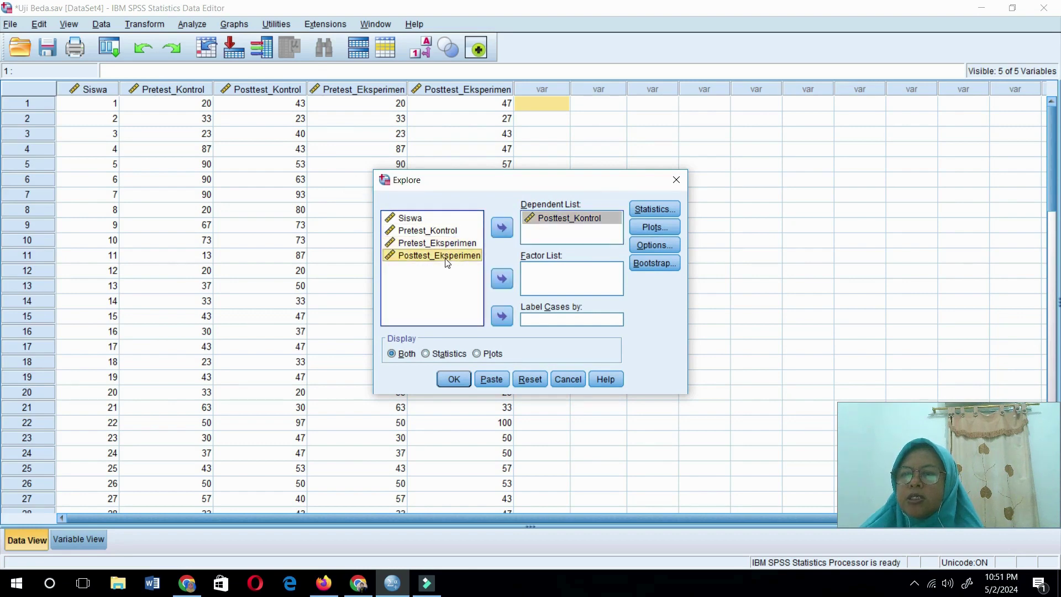
pyautogui.click(501, 228)
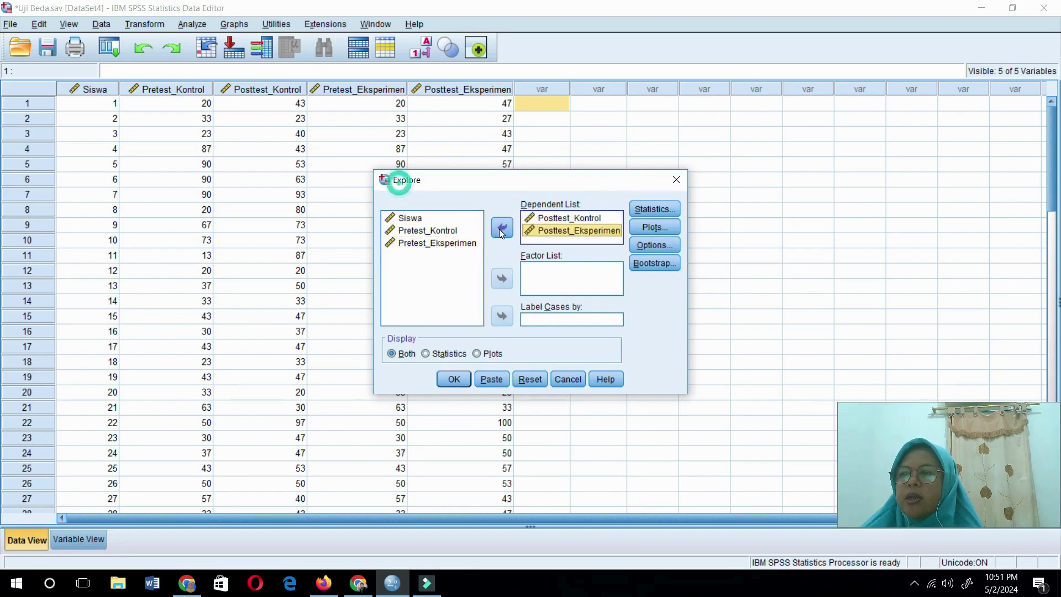
# Step: Run Explore with descriptives at a 95% confidence interval, normality plots with tests, and cases with missing values excluded listwise
pyautogui.click(658, 210)
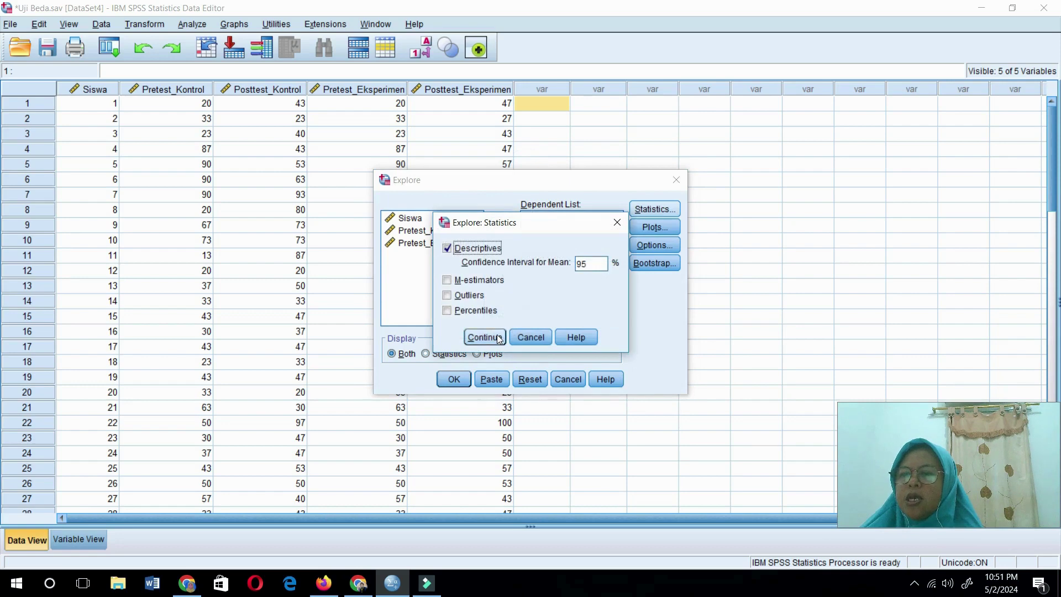
pyautogui.click(499, 338)
pyautogui.click(641, 227)
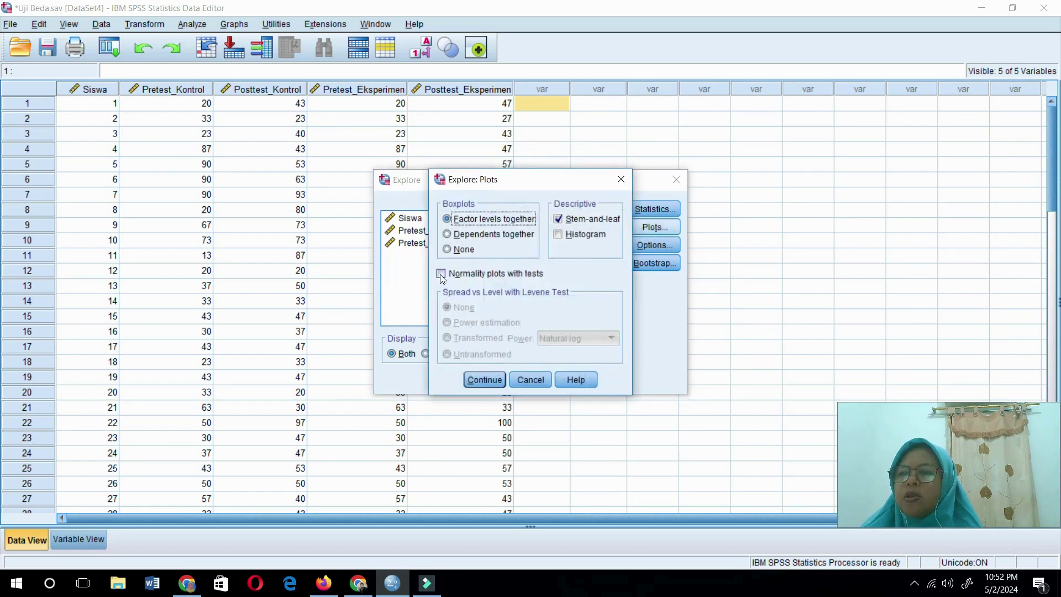
pyautogui.click(441, 274)
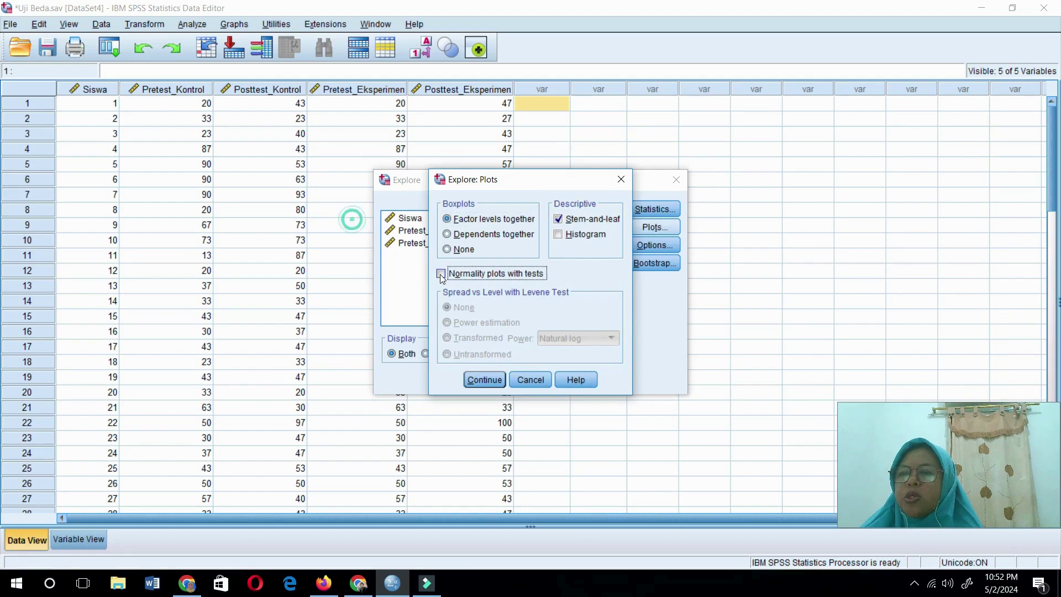
pyautogui.click(483, 380)
pyautogui.click(648, 247)
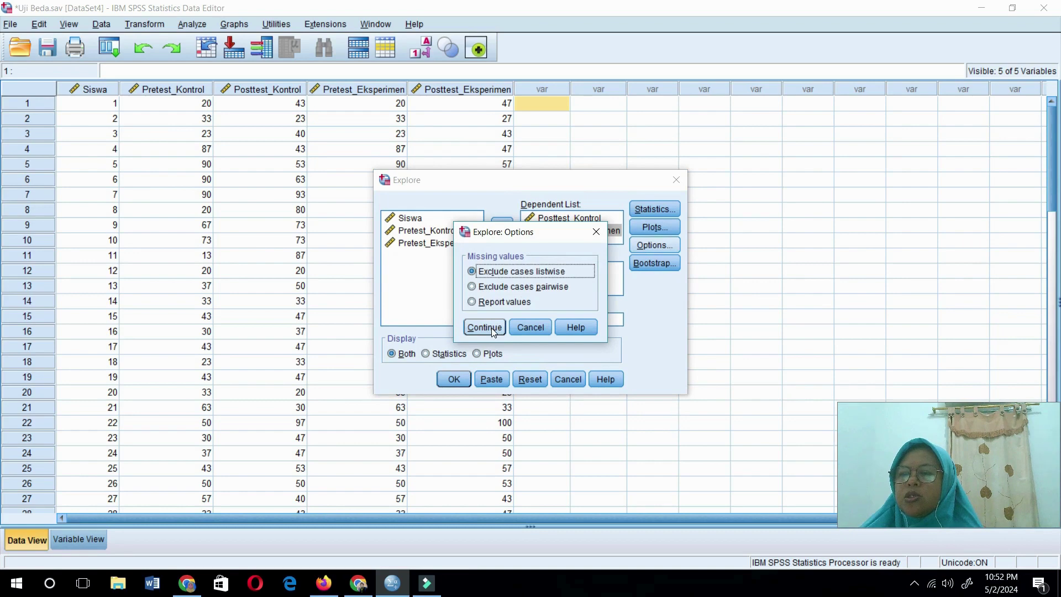
pyautogui.click(484, 328)
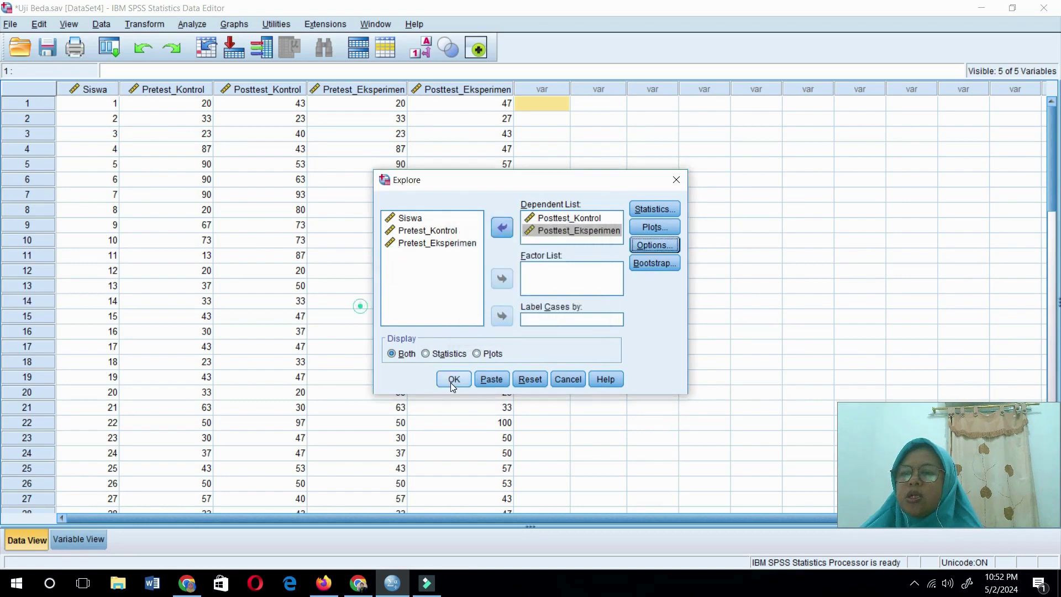
pyautogui.click(452, 381)
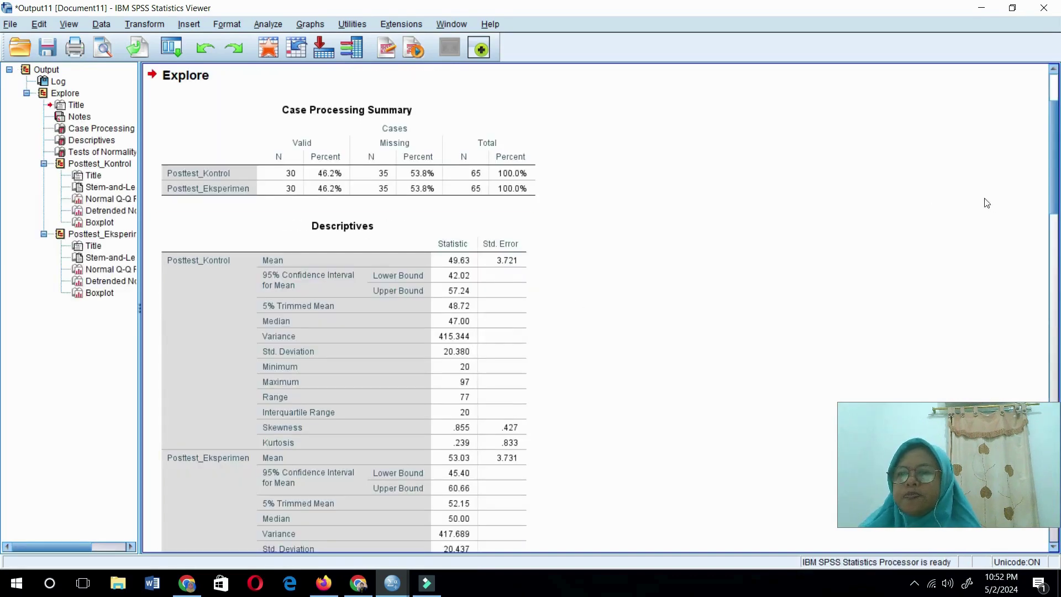
# Step: Examine the Descriptives and Tests of Normality tables in the Explore output for both posttest variables
pyautogui.scroll(-1, 1053, 190)
pyautogui.moveTo(1054, 190); pyautogui.dragTo(1056, 239)
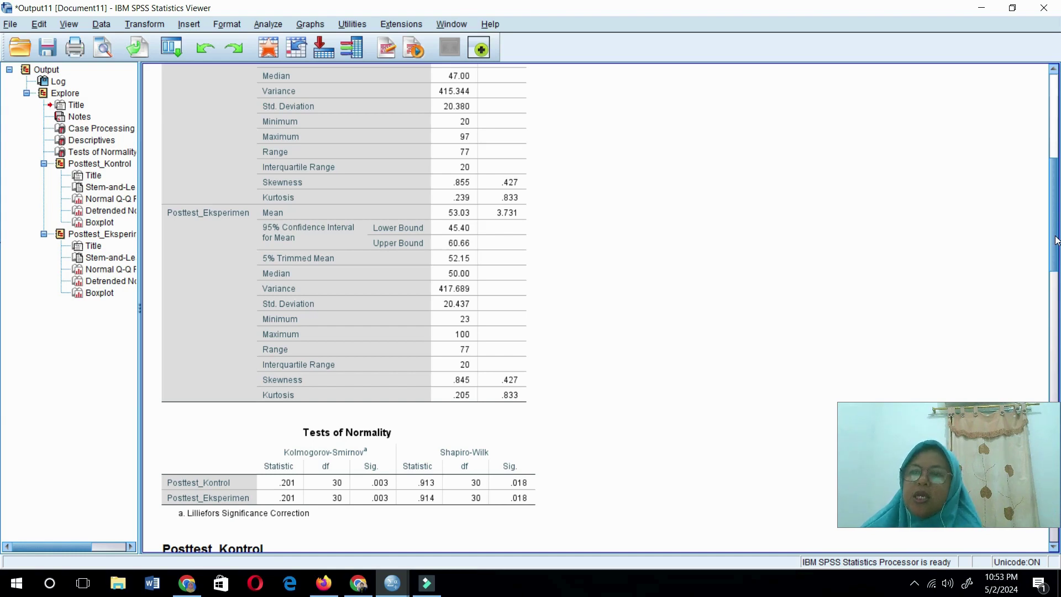
pyautogui.click(365, 362)
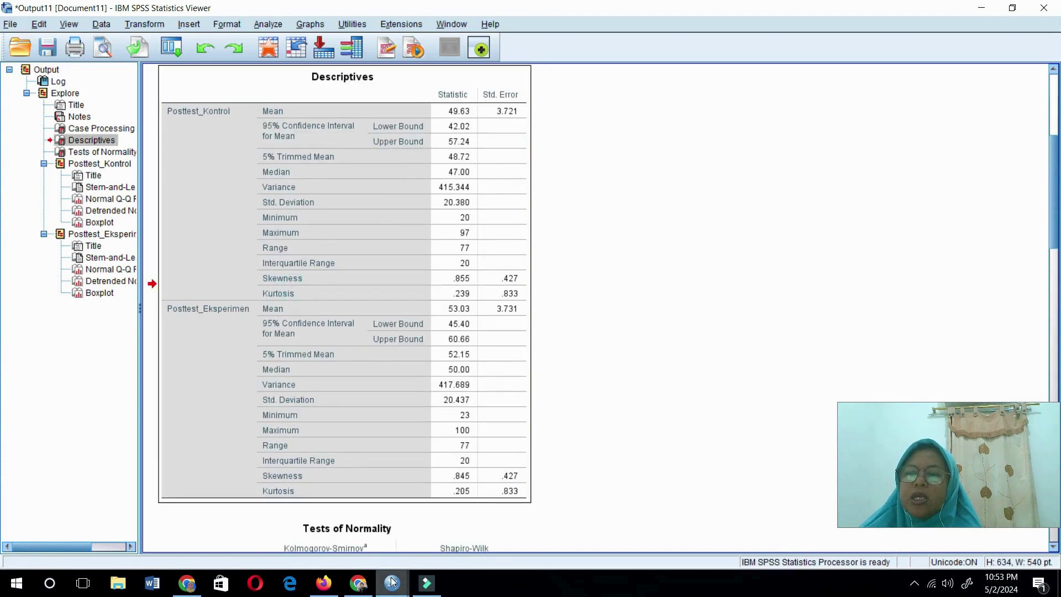
# Step: Return to the Uji Beda.sav dataset and define two new variables named Haisil and Kelas below the existing ones
pyautogui.moveTo(392, 581)
pyautogui.click(329, 516)
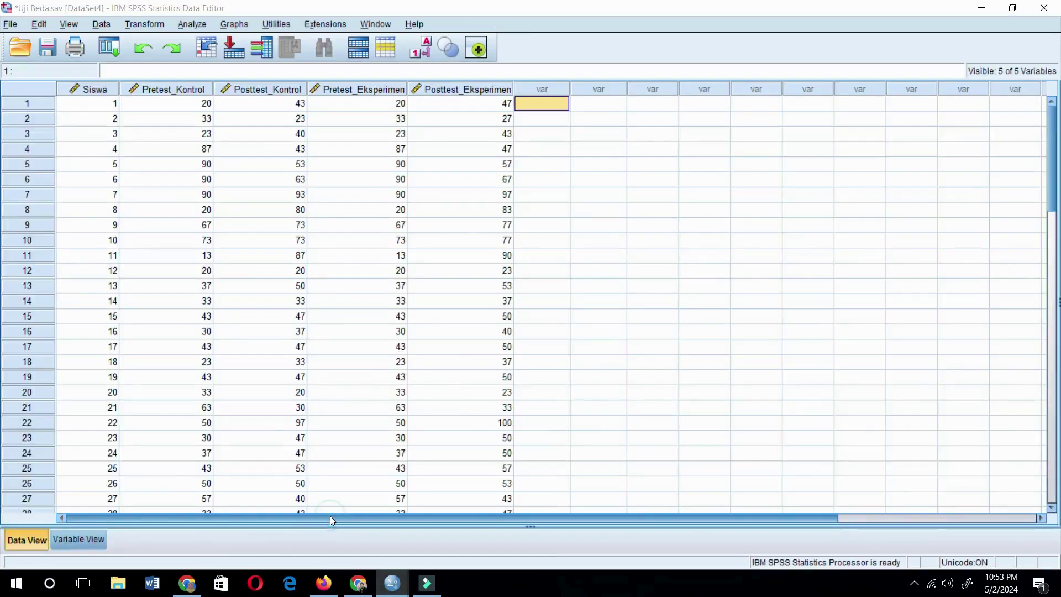
pyautogui.click(75, 538)
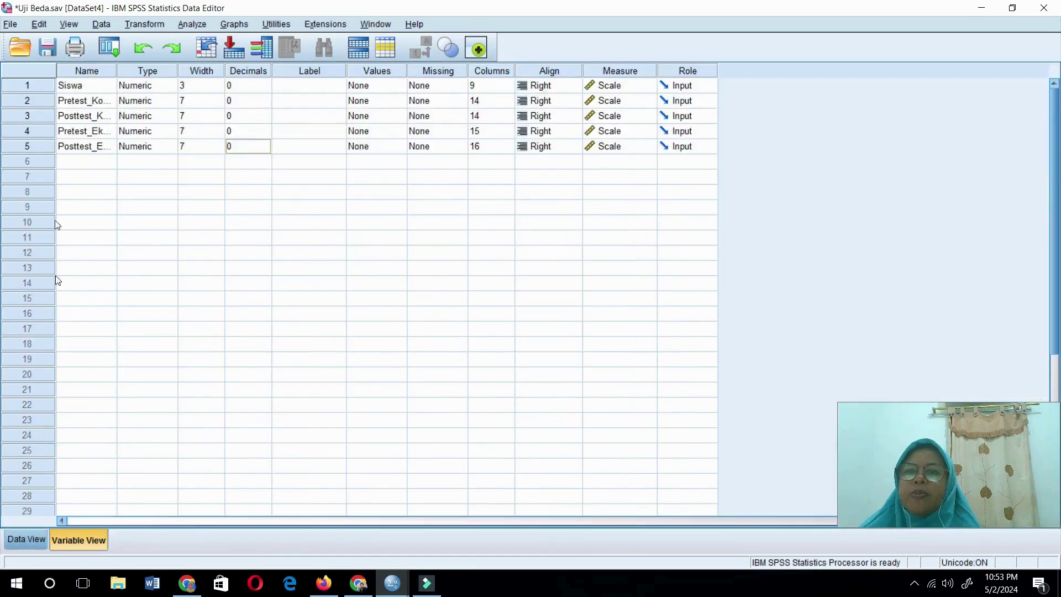
pyautogui.click(85, 161)
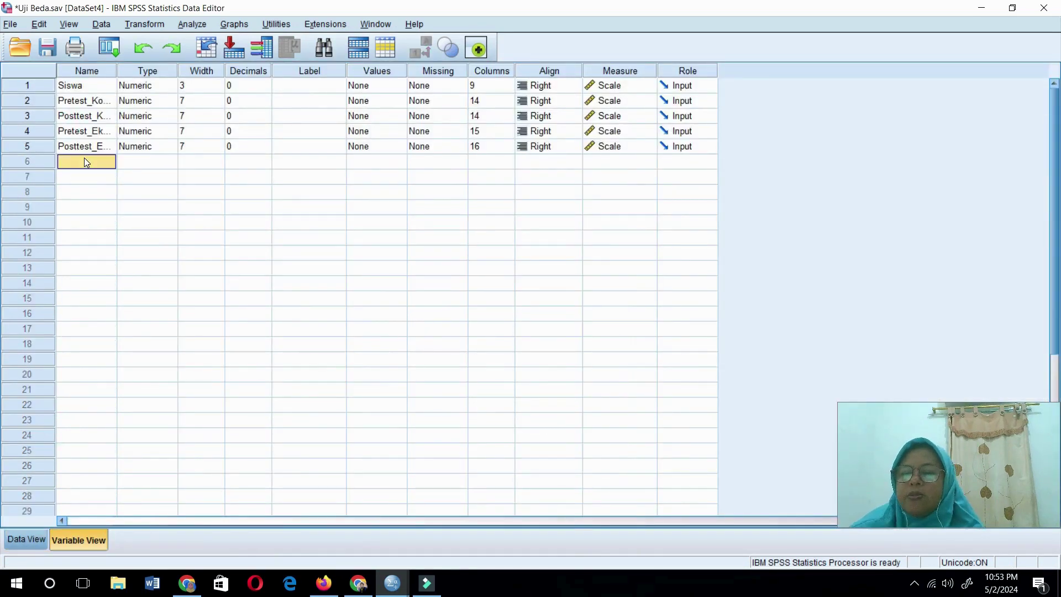
pyautogui.write('Ha')
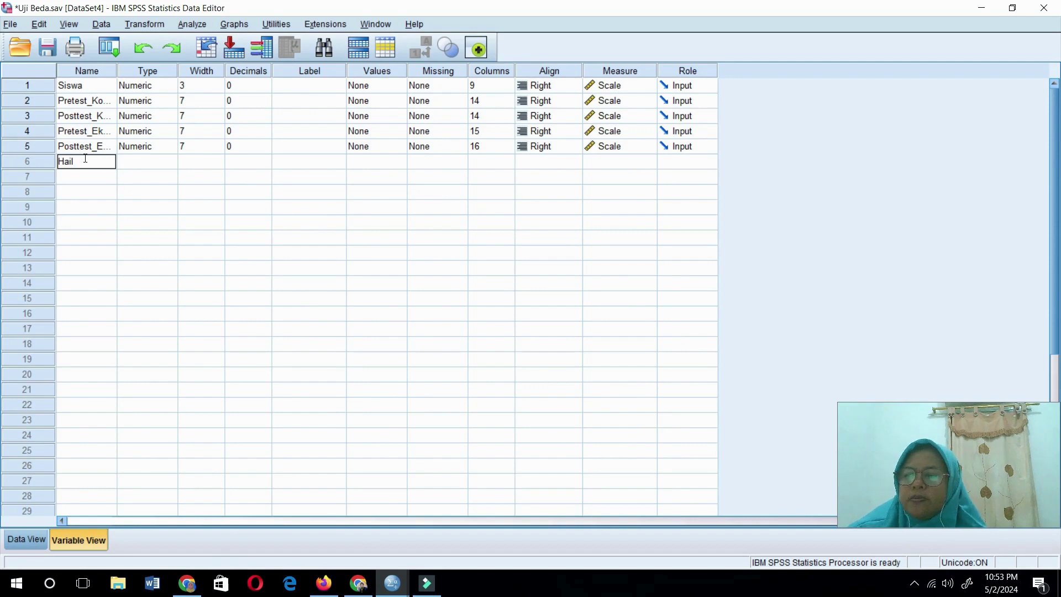
pyautogui.write('isi')
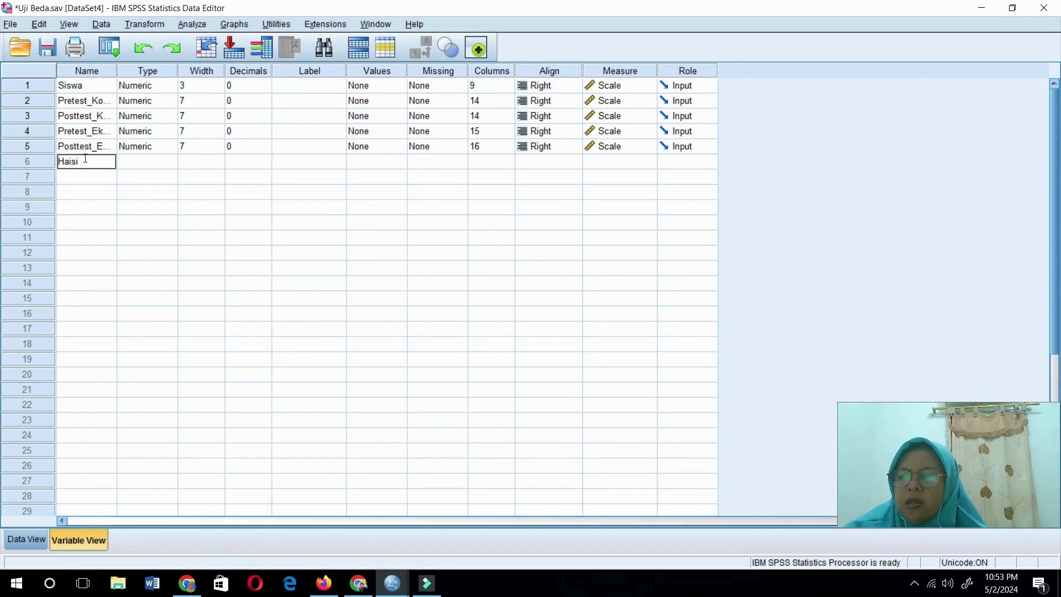
pyautogui.write('l')
pyautogui.click(73, 178)
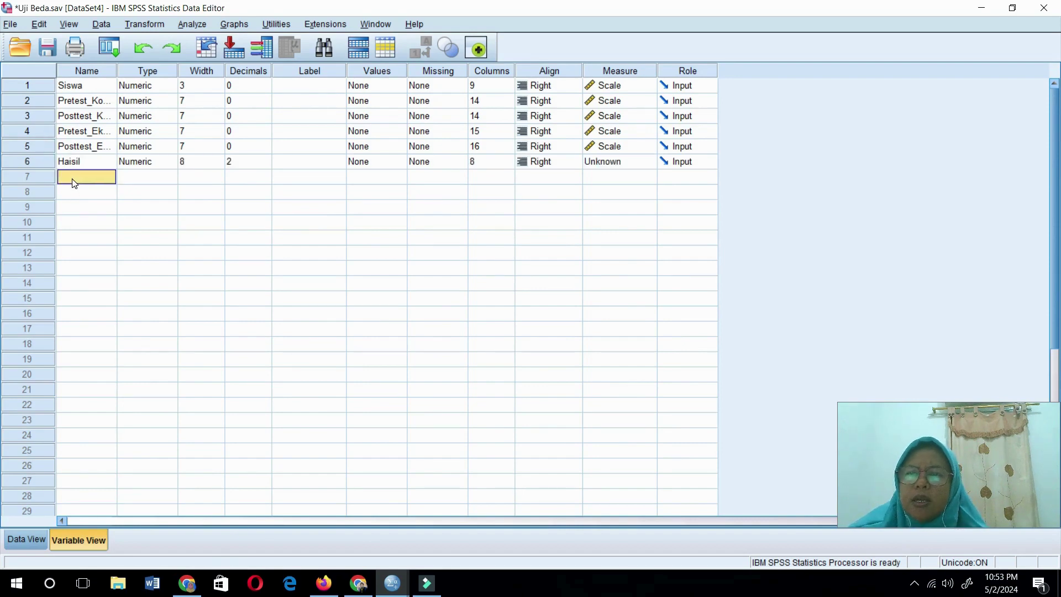
pyautogui.write('Kelas')
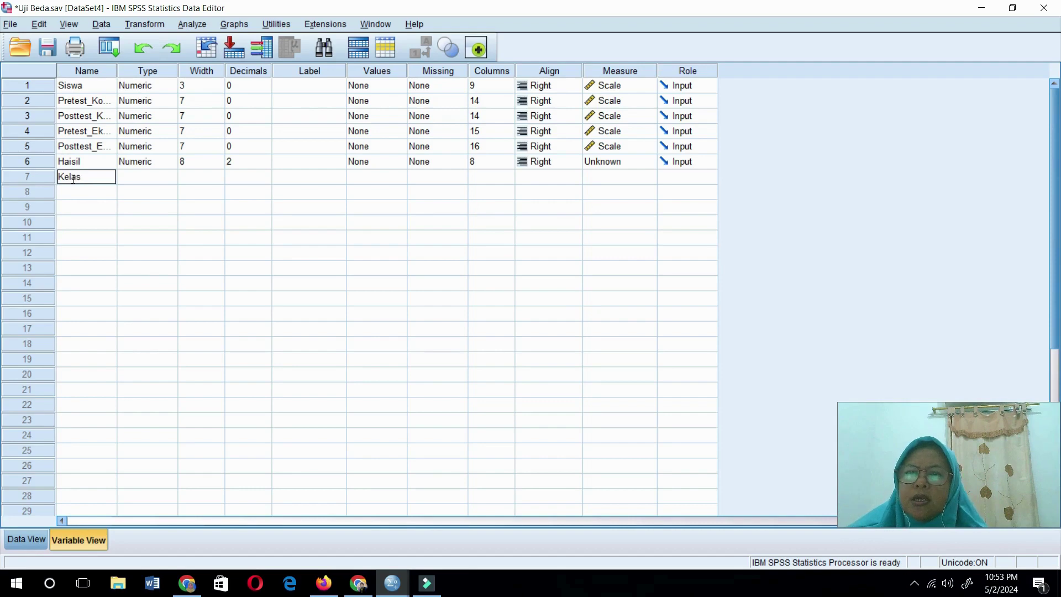
# Step: Set the decimals of the Haisil and Kelas variables to 0
pyautogui.click(233, 161)
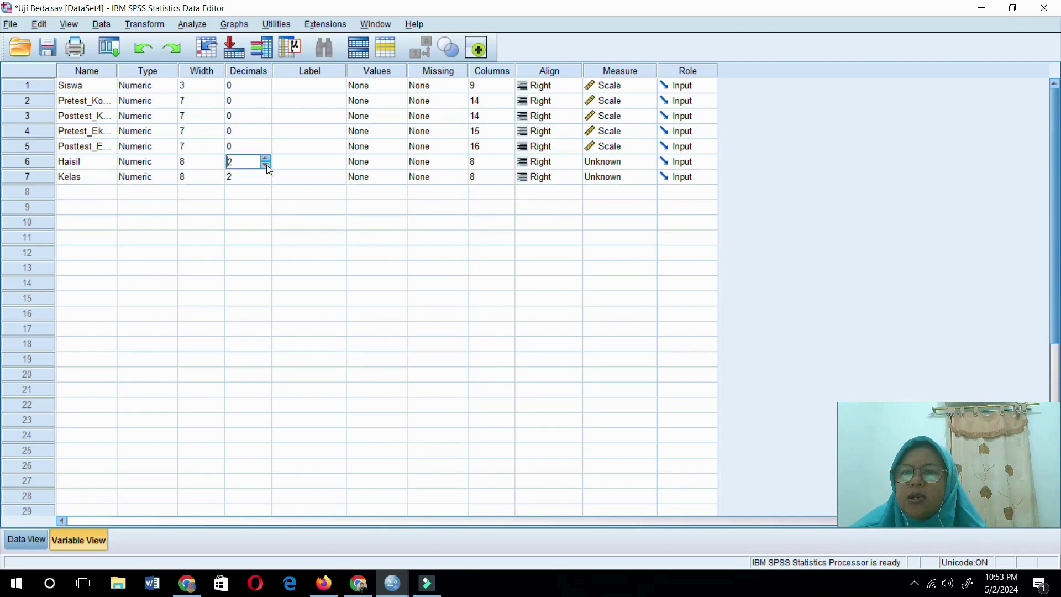
pyautogui.click(266, 164)
pyautogui.click(266, 164)
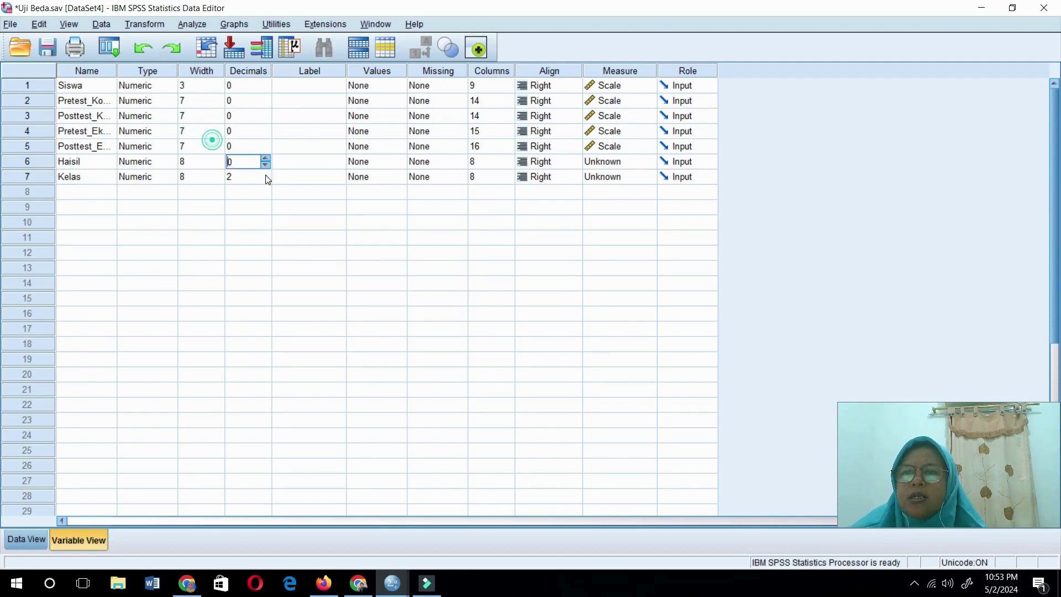
pyautogui.click(266, 179)
pyautogui.click(266, 180)
pyautogui.click(265, 180)
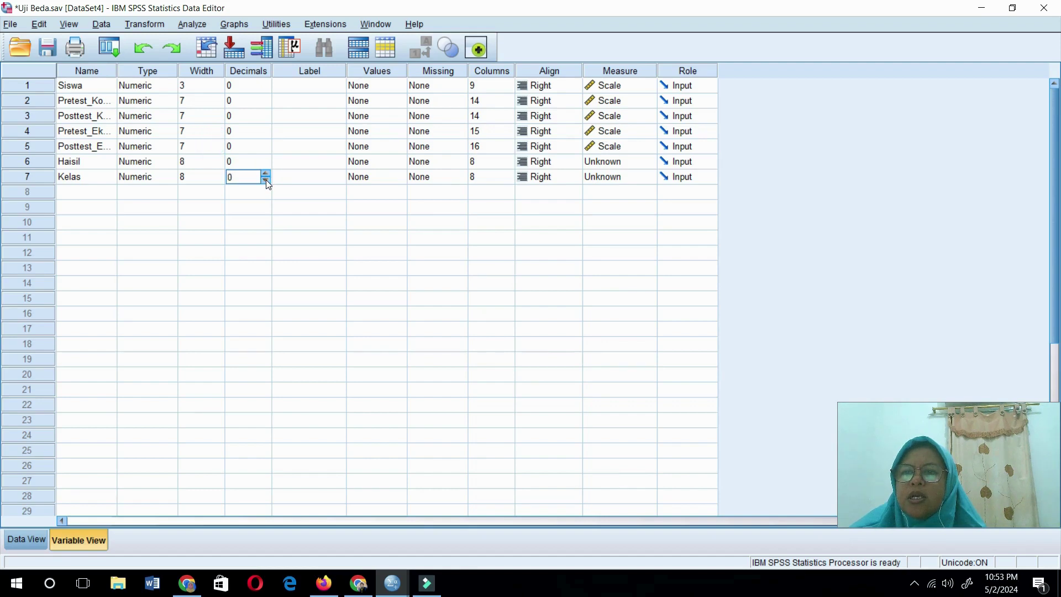
# Step: Add a value label to the Kelas variable assigning "posttestkelaskontrol" to value 1
pyautogui.click(385, 180)
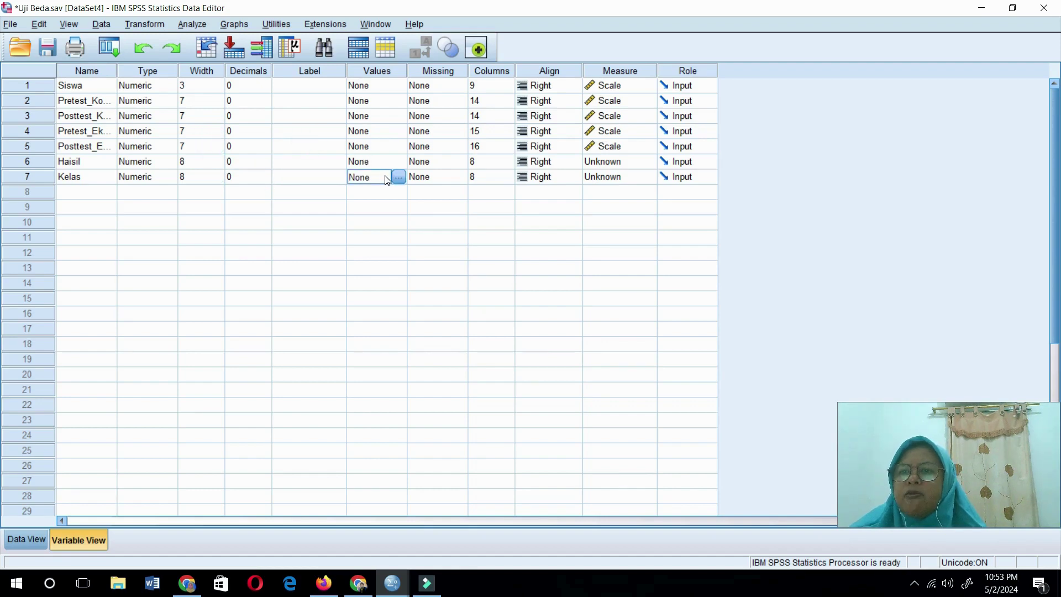
pyautogui.click(398, 177)
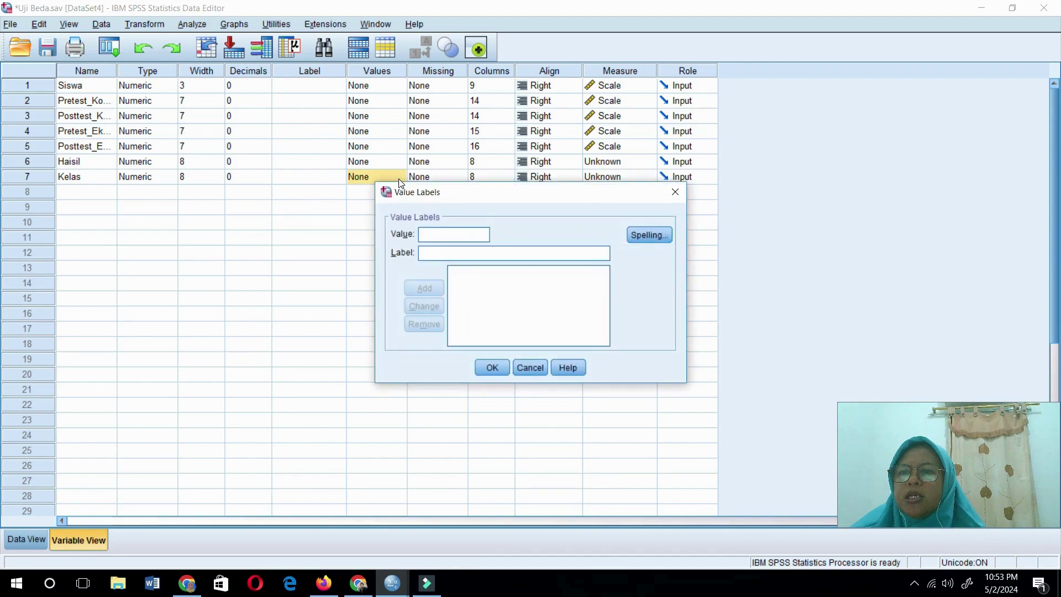
pyautogui.write('1')
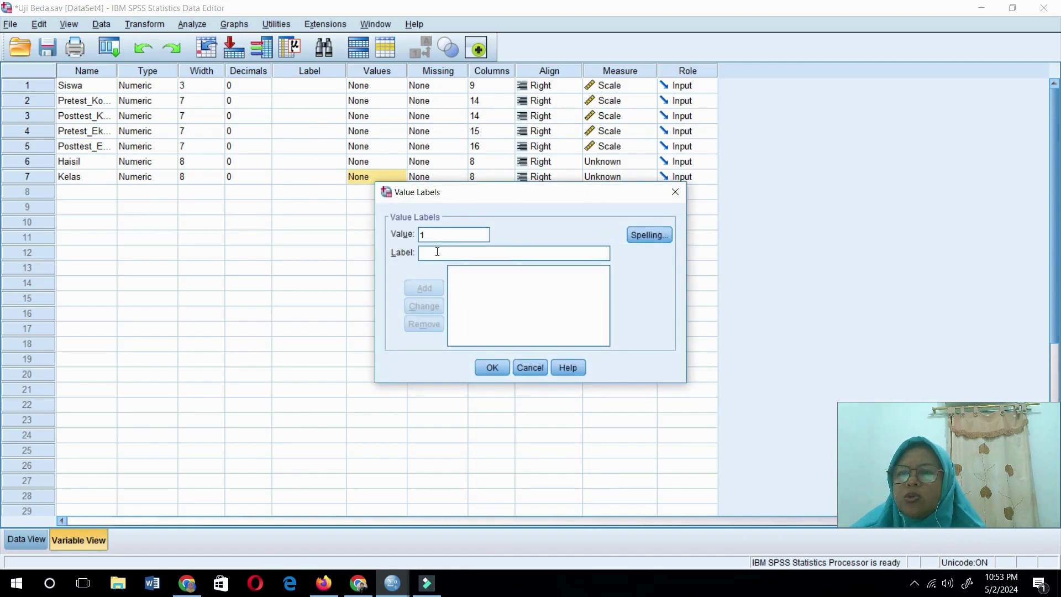
pyautogui.click(439, 252)
pyautogui.write('p')
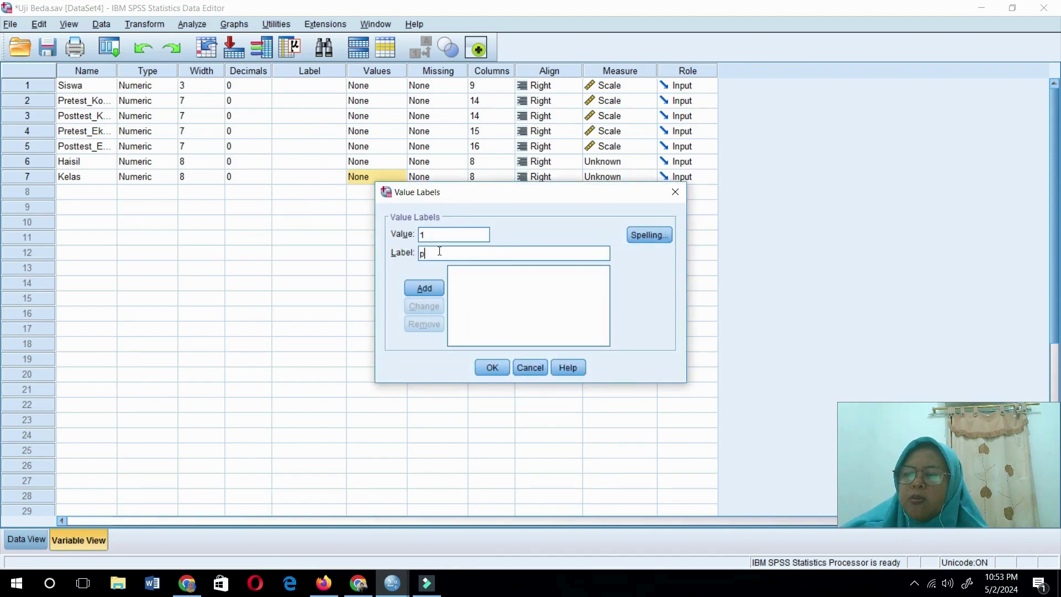
pyautogui.write('osttestkelas')
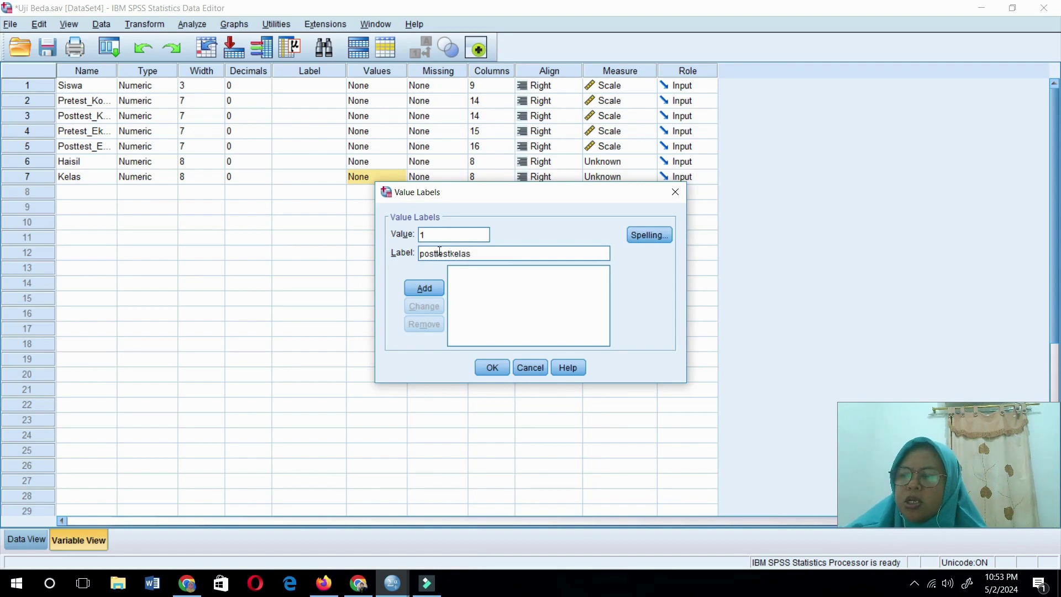
pyautogui.write('kontrol')
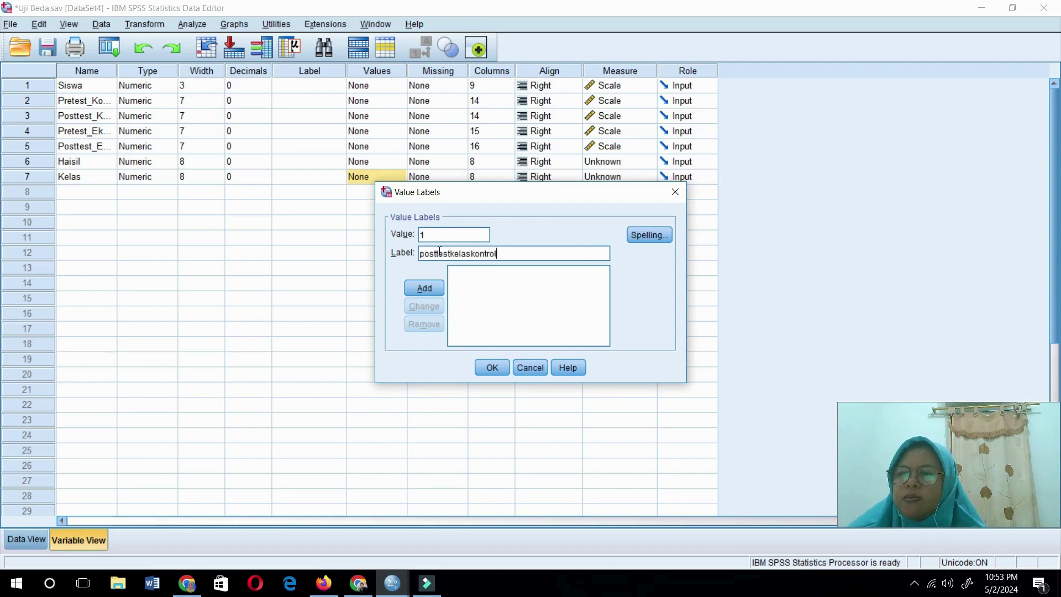
pyautogui.click(425, 289)
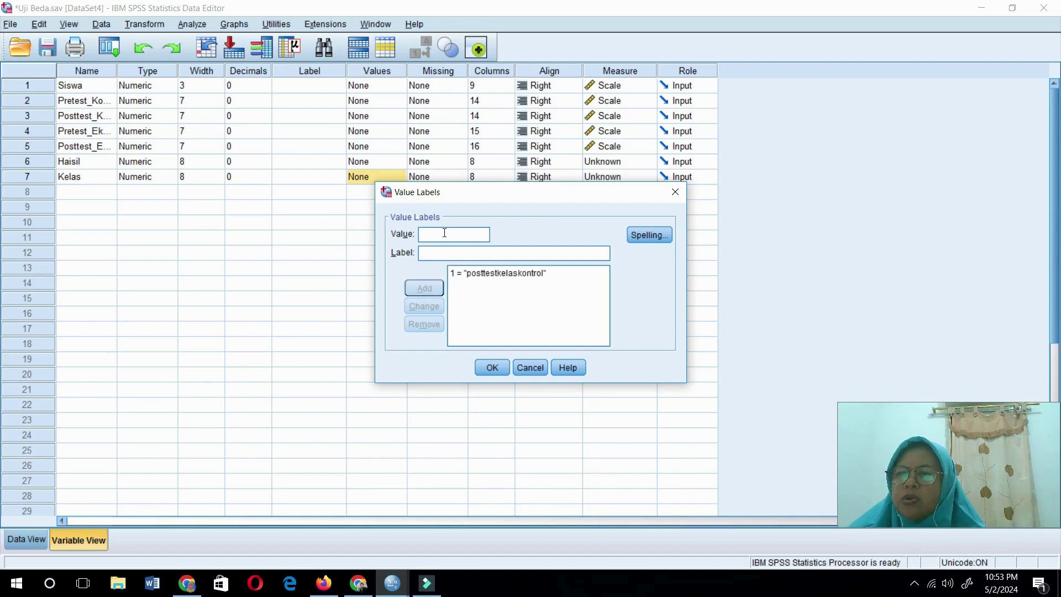
# Step: Add a value label to the Kelas variable assigning "posttestkelaseksperimen" to value 2 and apply the labels
pyautogui.write('2')
pyautogui.click(439, 255)
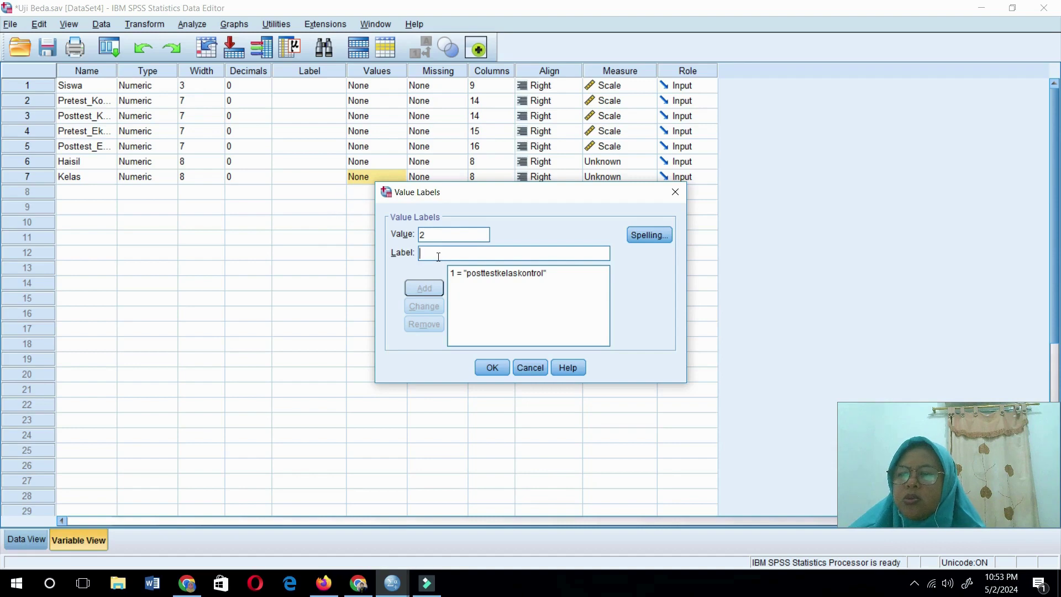
pyautogui.write('posttest')
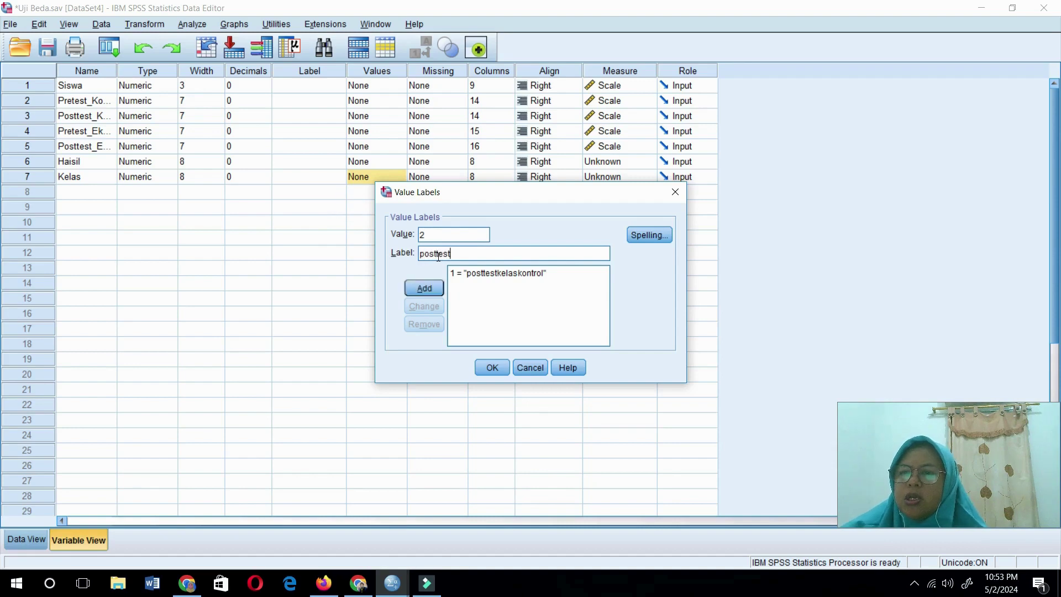
pyautogui.write('kelas')
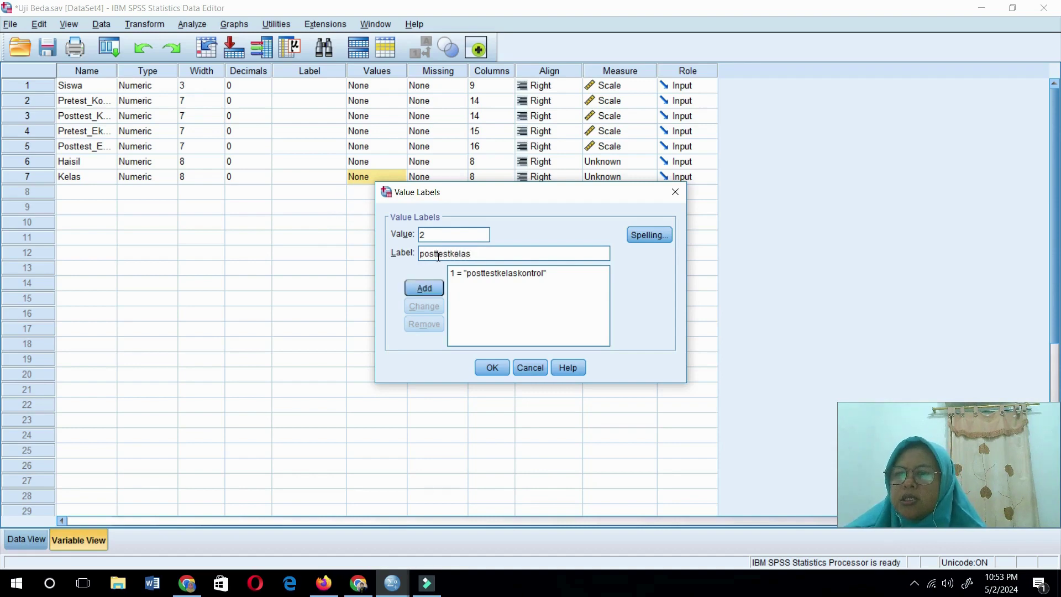
pyautogui.write('eksper')
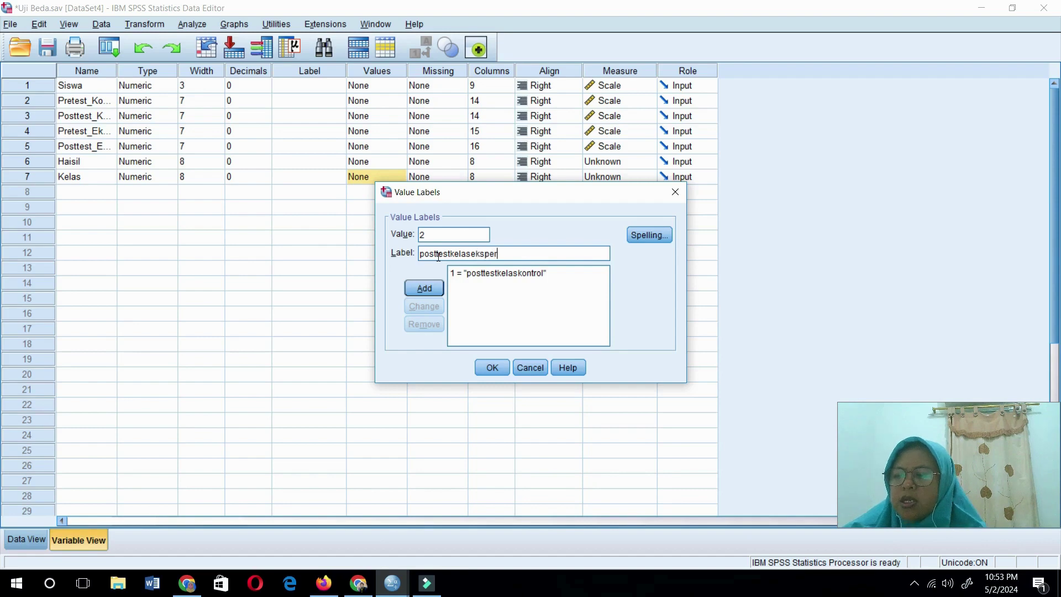
pyautogui.write('imen')
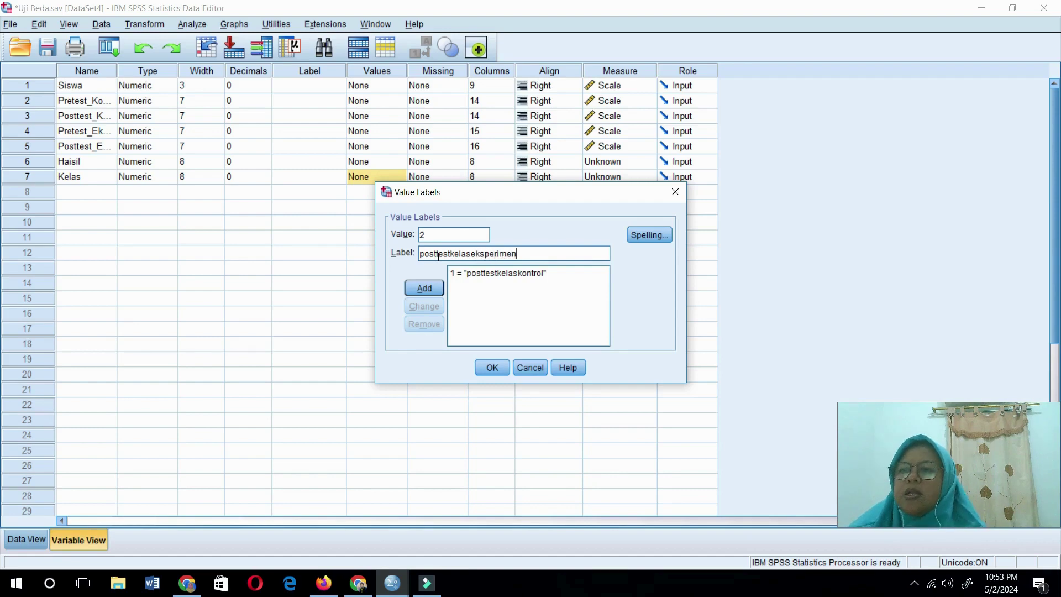
pyautogui.click(422, 289)
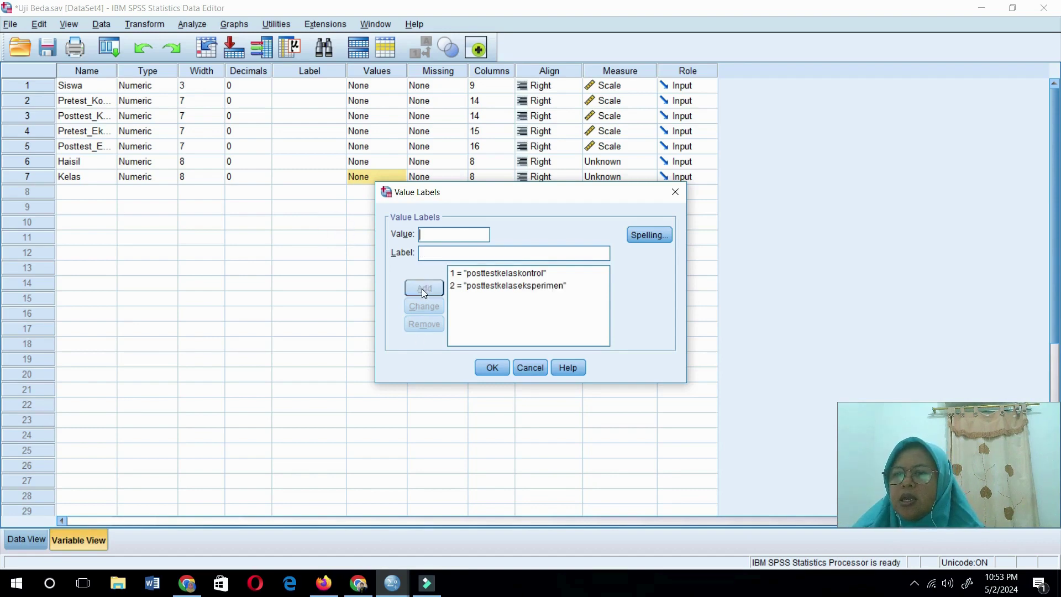
pyautogui.click(482, 366)
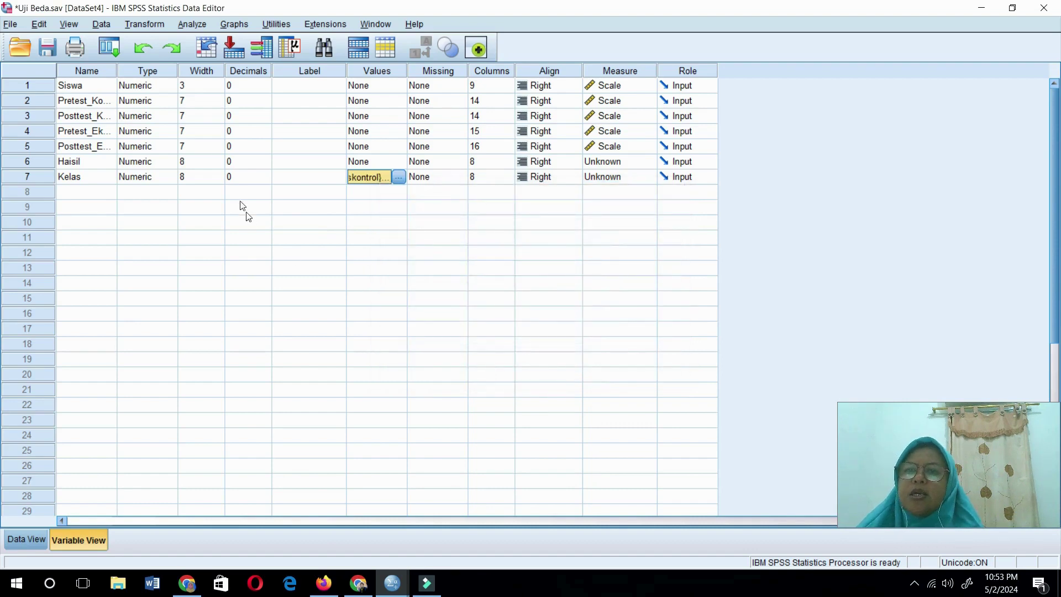
# Step: Copy the 30 Posttest_Kontrol scores in the data sheet into the Haisil column, starting at row 1
pyautogui.click(28, 538)
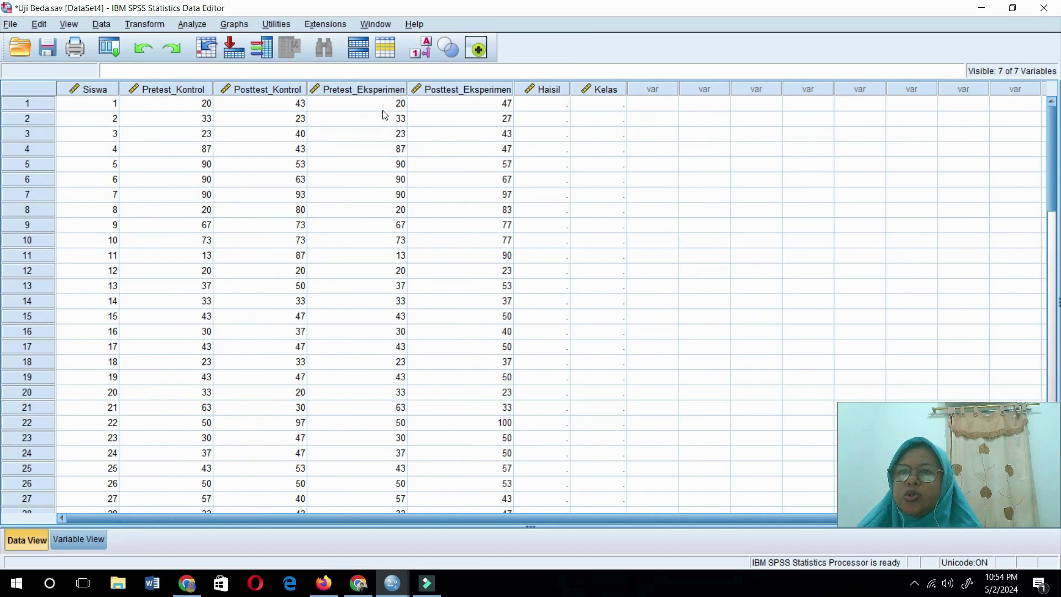
pyautogui.click(292, 107)
pyautogui.hotkey('shift', 'Down')
pyautogui.hotkey('shift', 'Down')
pyautogui.hotkey('shift', 'Down')
pyautogui.hotkey('shift', 'Down')
pyautogui.hotkey('shift', 'Down')
pyautogui.hotkey('shift', 'Down')
pyautogui.hotkey('shift', 'Down')
pyautogui.hotkey('shift', 'Down')
pyautogui.hotkey('shift', 'Down')
pyautogui.hotkey('shift', 'Down')
pyautogui.hotkey('shift', 'Down')
pyautogui.hotkey('shift', 'Down')
pyautogui.hotkey('shift', 'Down')
pyautogui.hotkey('shift', 'Down')
pyautogui.hotkey('shift', 'Down')
pyautogui.hotkey('shift', 'Down')
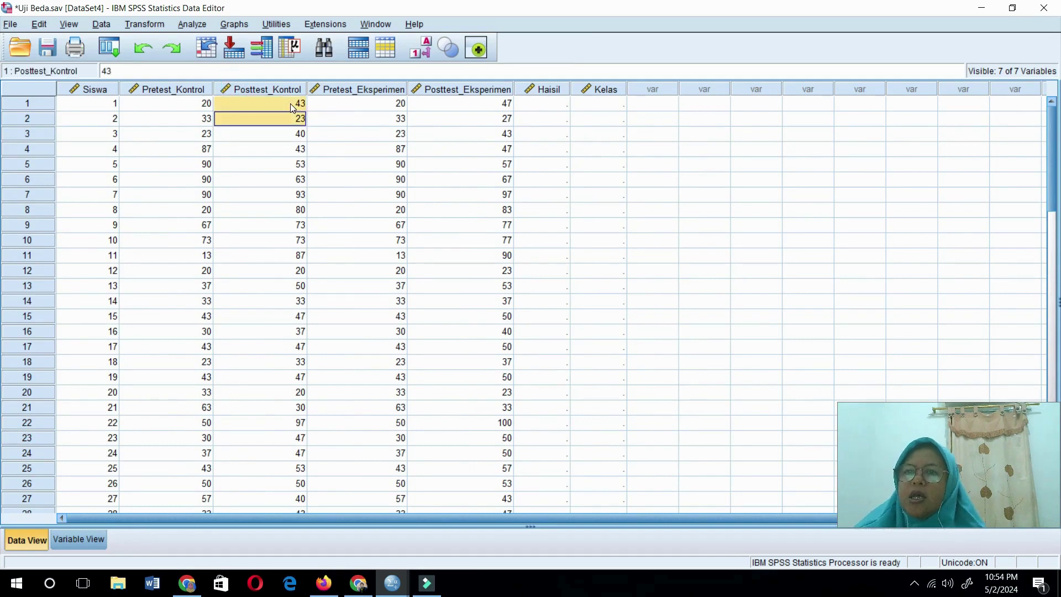
pyautogui.hotkey('shift', 'Down')
pyautogui.hotkey('shift', 'Down')
pyautogui.hotkey('shift', 'Down')
pyautogui.hotkey('shift', 'Down')
pyautogui.hotkey('shift', 'Down')
pyautogui.hotkey('shift', 'Down')
pyautogui.hotkey('shift', 'Down')
pyautogui.hotkey('shift', 'Down')
pyautogui.hotkey('shift', 'Down')
pyautogui.hotkey('shift', 'Down')
pyautogui.hotkey('shift', 'Down')
pyautogui.hotkey('shift', 'Down')
pyautogui.hotkey('shift', 'Down')
pyautogui.hotkey('shift', 'Down')
pyautogui.hotkey('shift', 'Down')
pyautogui.hotkey('shift', 'Down')
pyautogui.hotkey('shift', 'Down')
pyautogui.hotkey('shift', 'Down')
pyautogui.hotkey('shift', 'Up')
pyautogui.hotkey('shift', 'Up')
pyautogui.hotkey('shift', 'Up')
pyautogui.hotkey('shift', 'Up')
pyautogui.hotkey('shift', 'Up')
pyautogui.hotkey('ctrl', 'c')
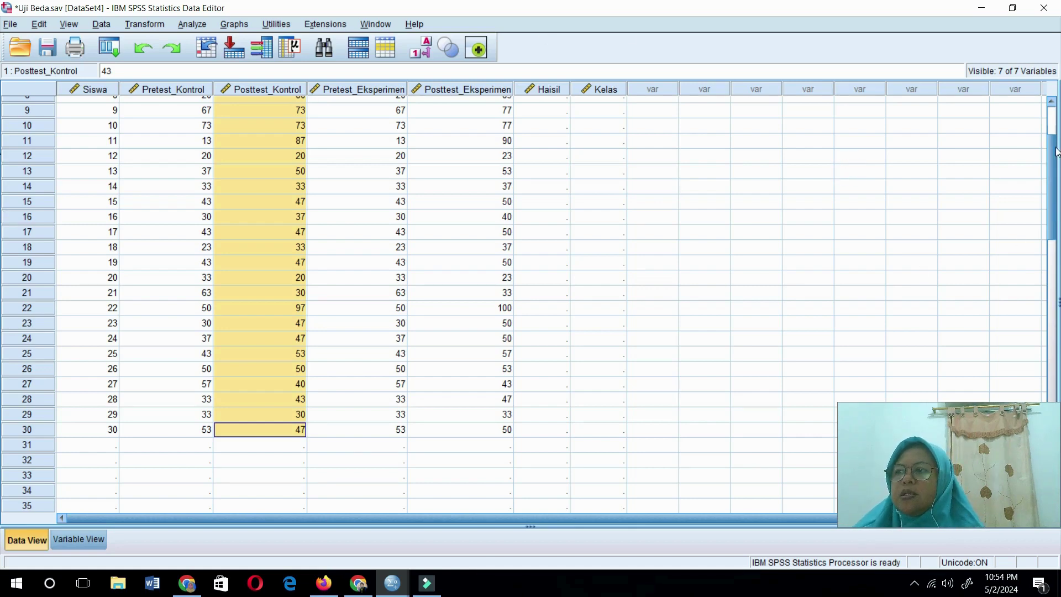
pyautogui.scroll(3, 843, 119)
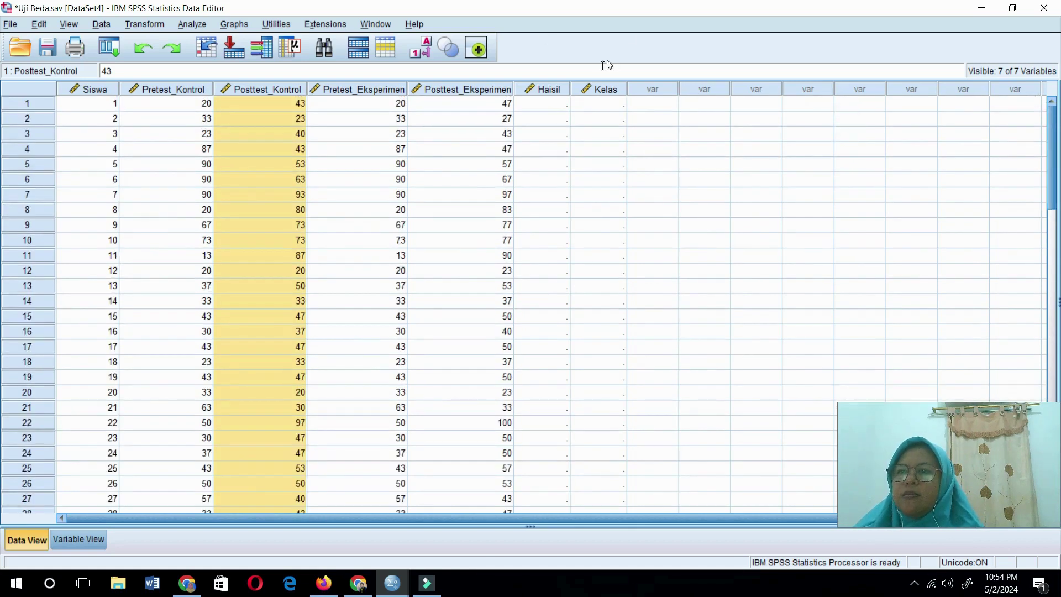
pyautogui.click(561, 104)
pyautogui.hotkey('ctrl', 'v')
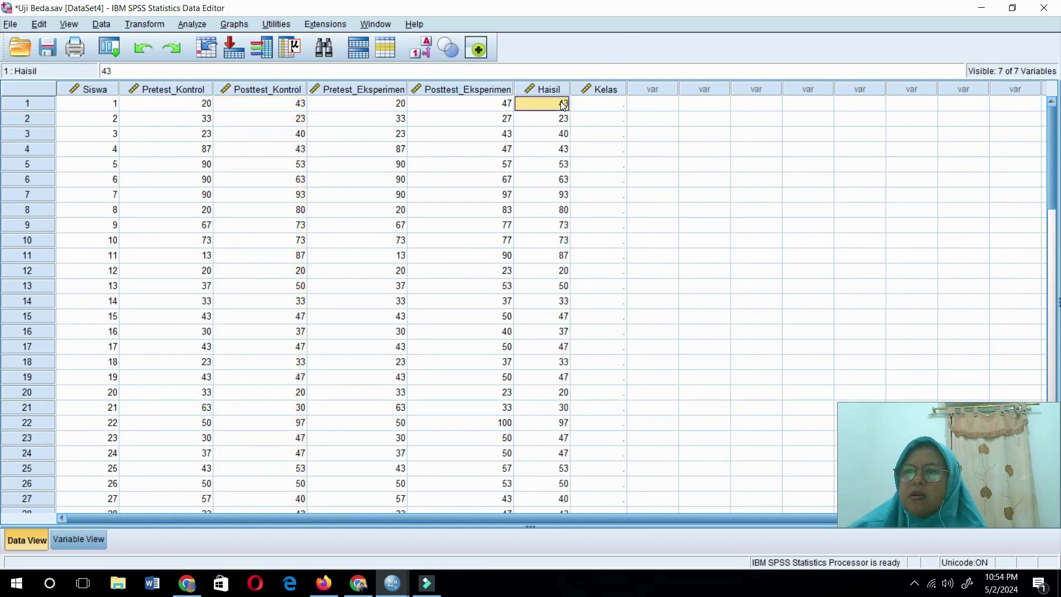
# Step: Copy the 30 Posttest_Eksperimen scores into the Haisil column below the control scores, starting at row 31
pyautogui.click(500, 105)
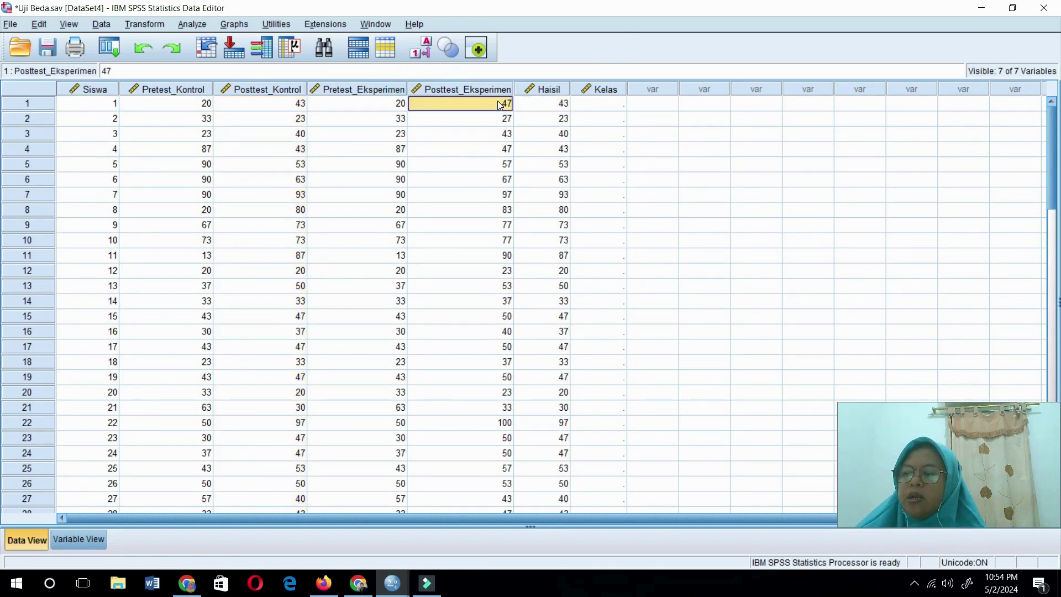
pyautogui.hotkey('shift', 'Down')
pyautogui.hotkey('shift', 'Down')
pyautogui.hotkey('shift', 'Down')
pyautogui.hotkey('shift', 'Down')
pyautogui.hotkey('shift', 'Down')
pyautogui.hotkey('shift', 'Down')
pyautogui.hotkey('shift', 'Down')
pyautogui.hotkey('shift', 'Down')
pyautogui.hotkey('shift', 'Down')
pyautogui.hotkey('shift', 'Down')
pyautogui.hotkey('shift', 'Down')
pyautogui.hotkey('shift', 'Down')
pyautogui.hotkey('shift', 'Down')
pyautogui.hotkey('shift', 'Down')
pyautogui.hotkey('shift', 'Down')
pyautogui.hotkey('shift', 'Down')
pyautogui.hotkey('shift', 'Down')
pyautogui.hotkey('shift', 'Down')
pyautogui.hotkey('shift', 'Down')
pyautogui.hotkey('shift', 'Down')
pyautogui.hotkey('shift', 'Up')
pyautogui.hotkey('shift', 'Up')
pyautogui.hotkey('shift', 'Up')
pyautogui.hotkey('shift', 'Up')
pyautogui.hotkey('shift', 'Up')
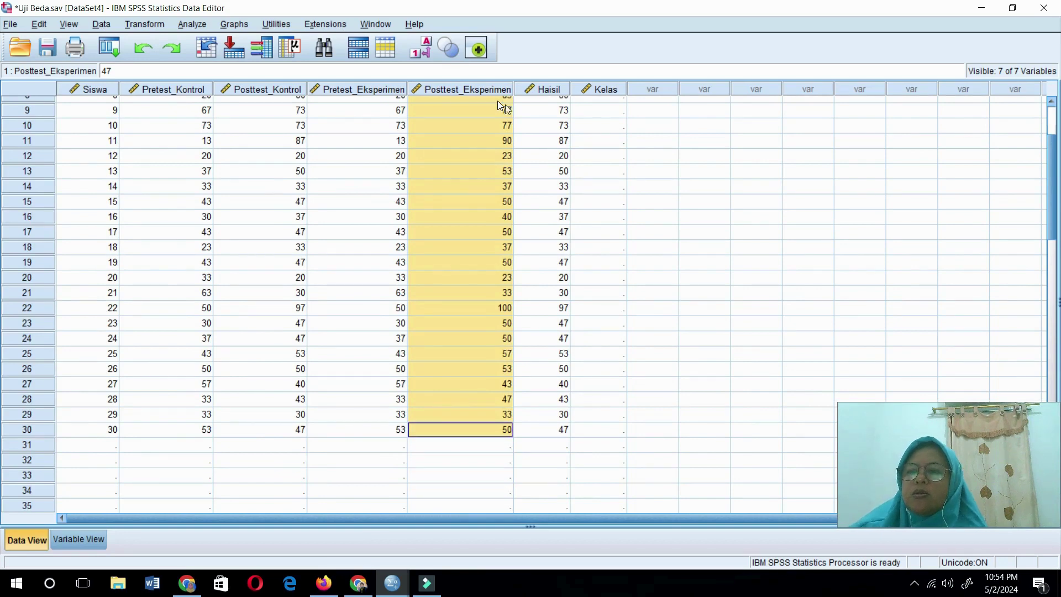
pyautogui.click(548, 447)
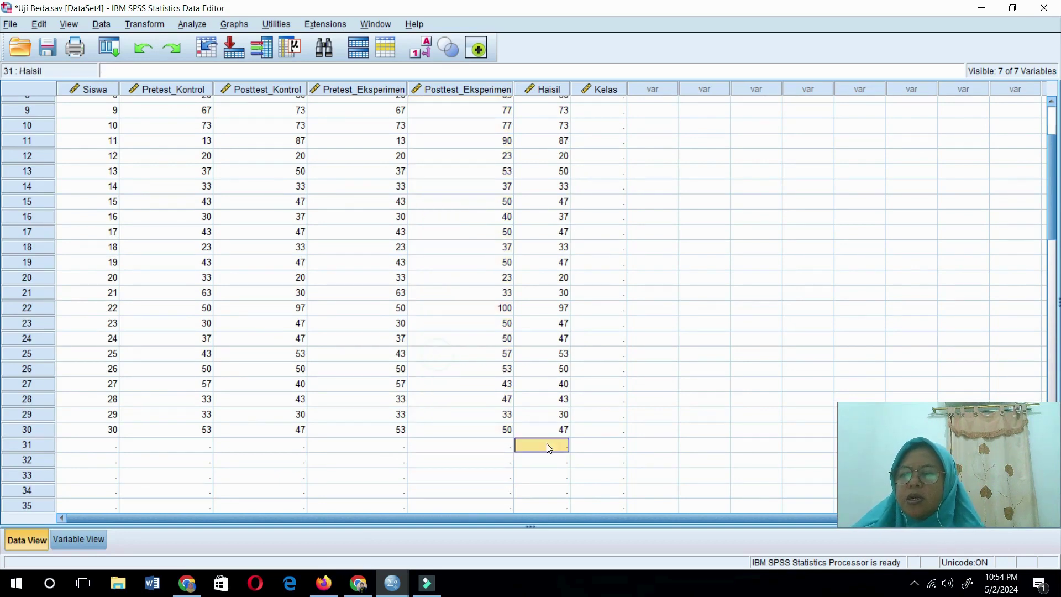
pyautogui.hotkey('ctrl', 'v')
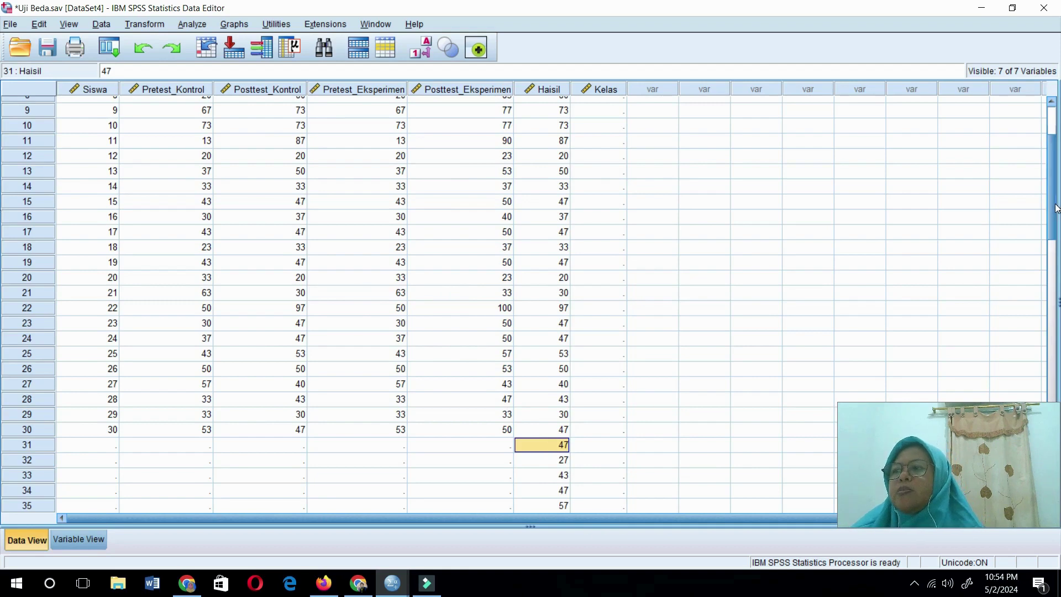
# Step: Fill rows 1 to 30 of the Kelas column with the value 1
pyautogui.scroll(3, 1056, 206)
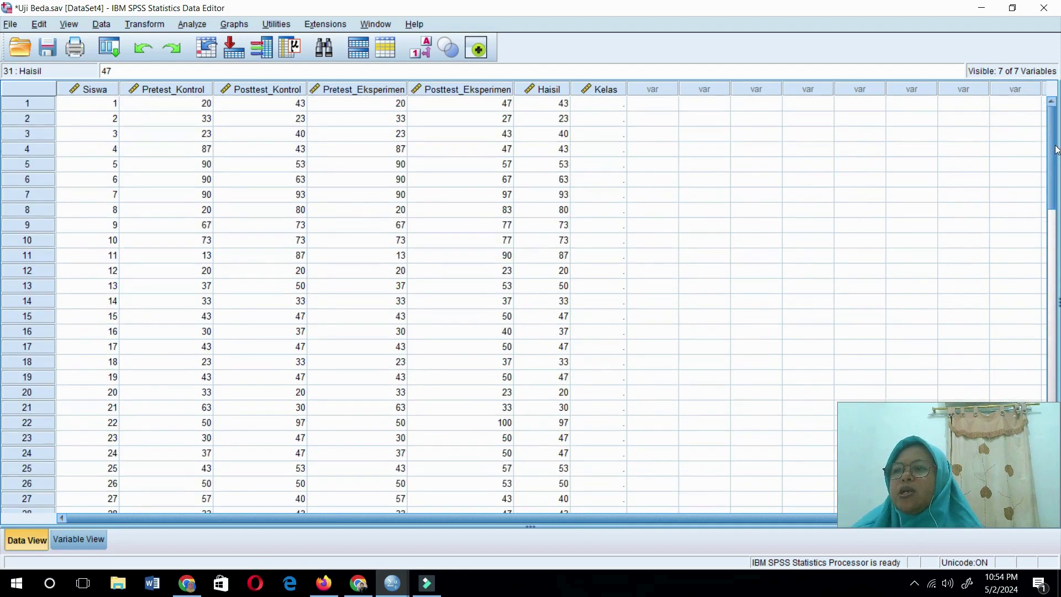
pyautogui.click(615, 104)
pyautogui.write('1')
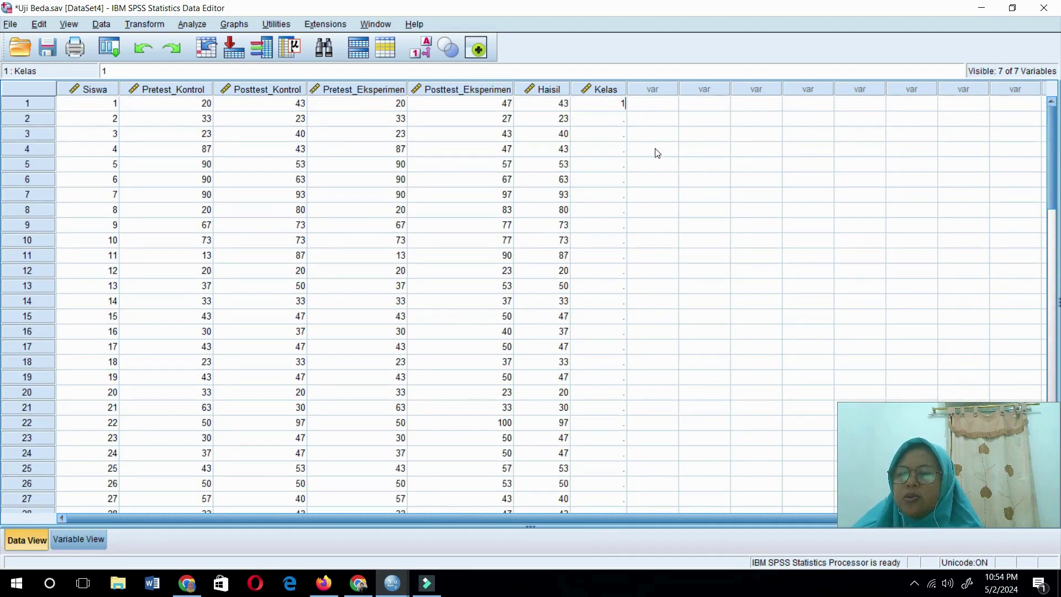
pyautogui.click(655, 151)
pyautogui.click(616, 106)
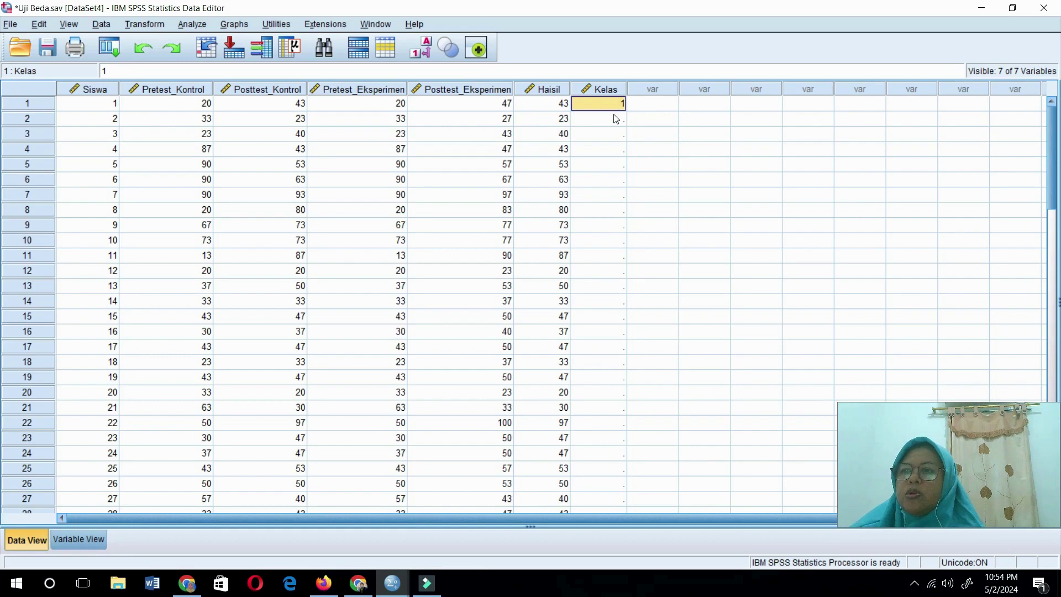
pyautogui.click(613, 114)
pyautogui.moveTo(626, 129); pyautogui.dragTo(611, 462)
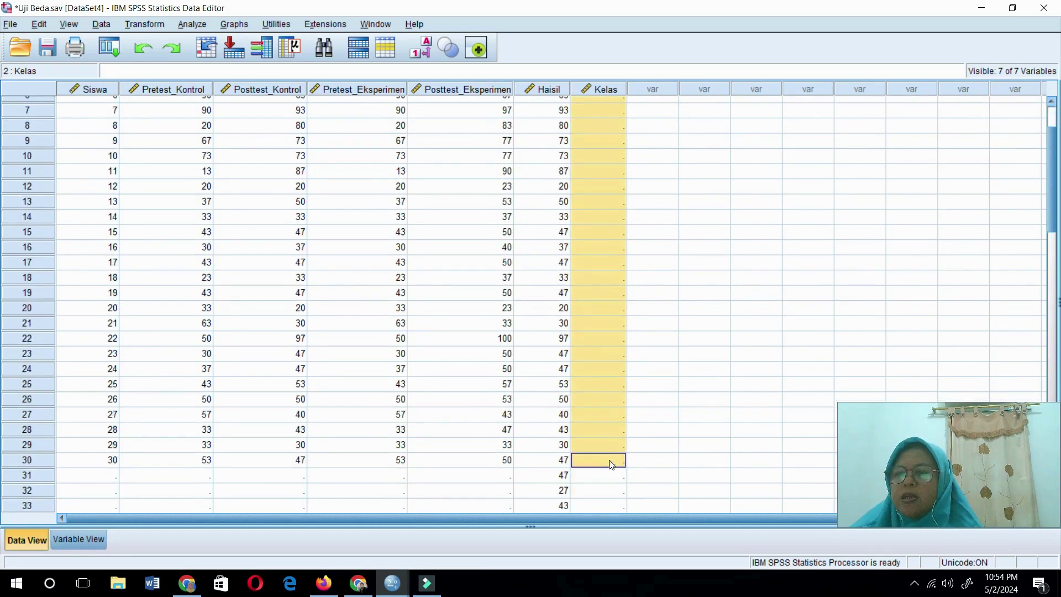
pyautogui.hotkey('ctrl', 'v')
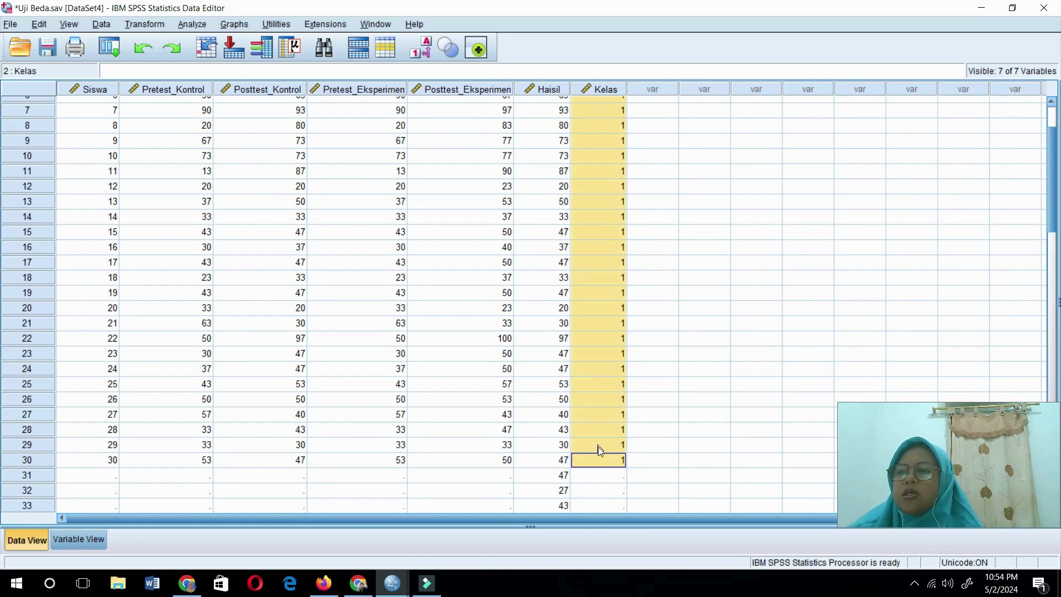
# Step: Fill rows 31 to 60 of the Kelas column with the value 2
pyautogui.click(601, 477)
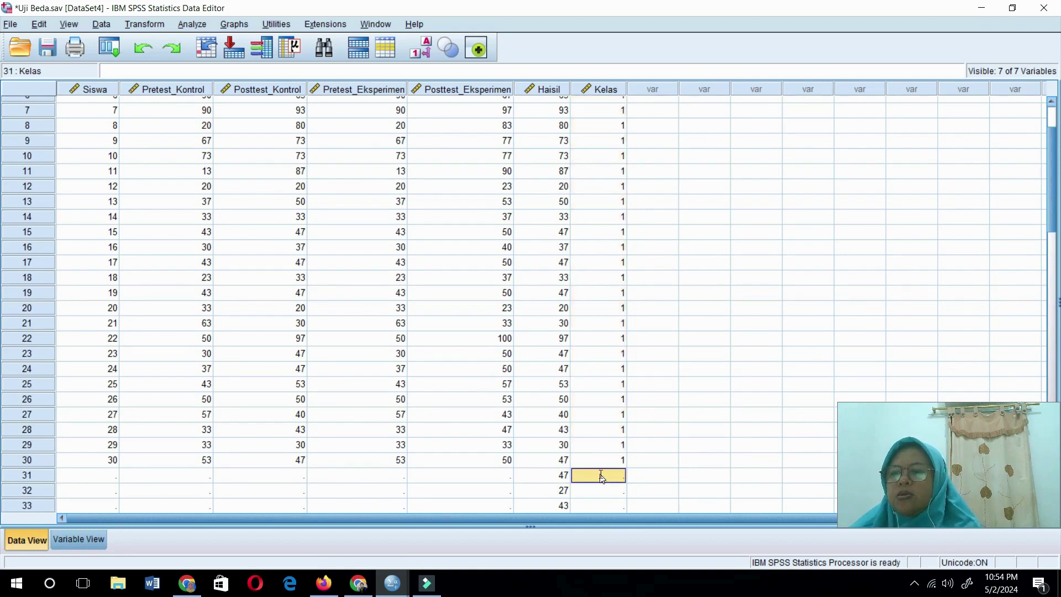
pyautogui.write('2')
pyautogui.press('Return')
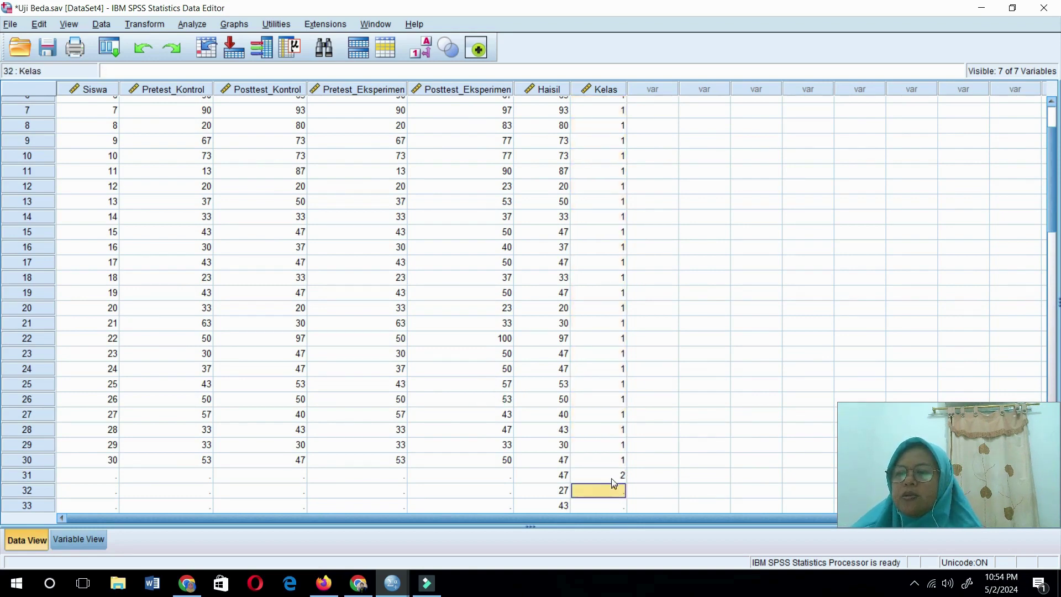
pyautogui.click(614, 482)
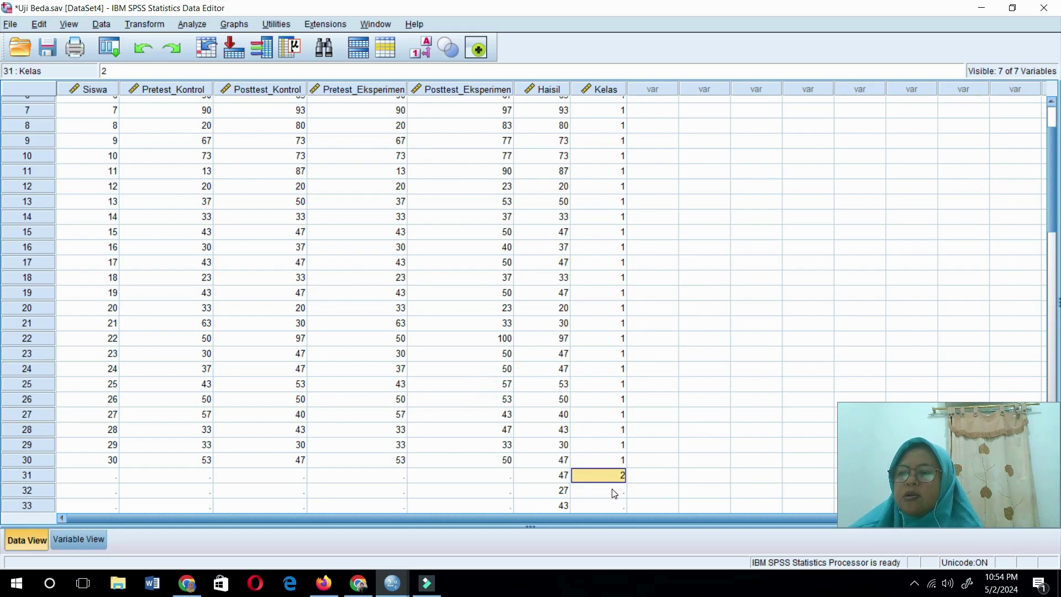
pyautogui.click(613, 491)
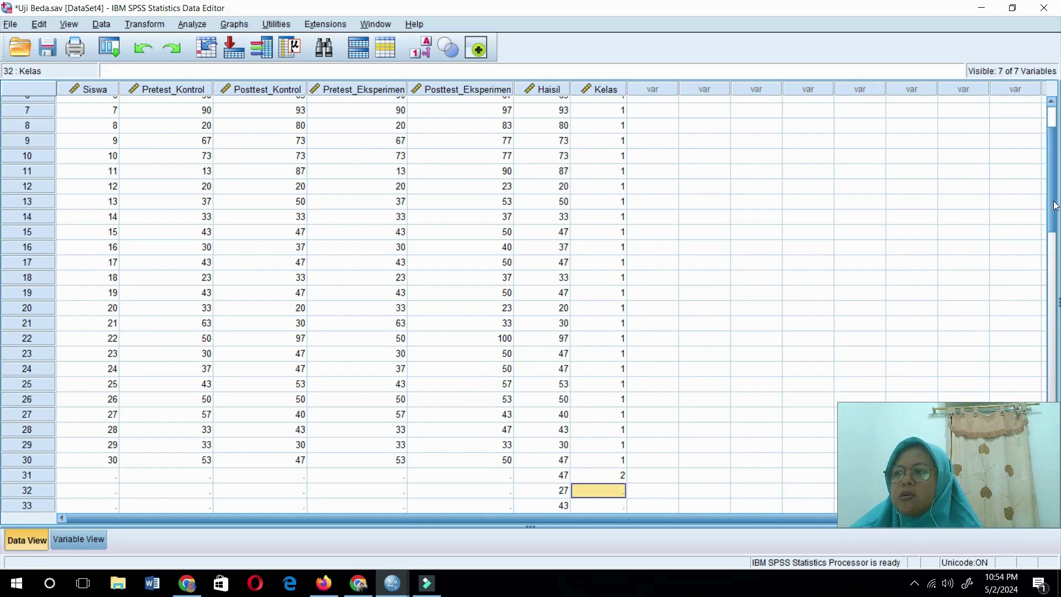
pyautogui.scroll(-4, 718, 213)
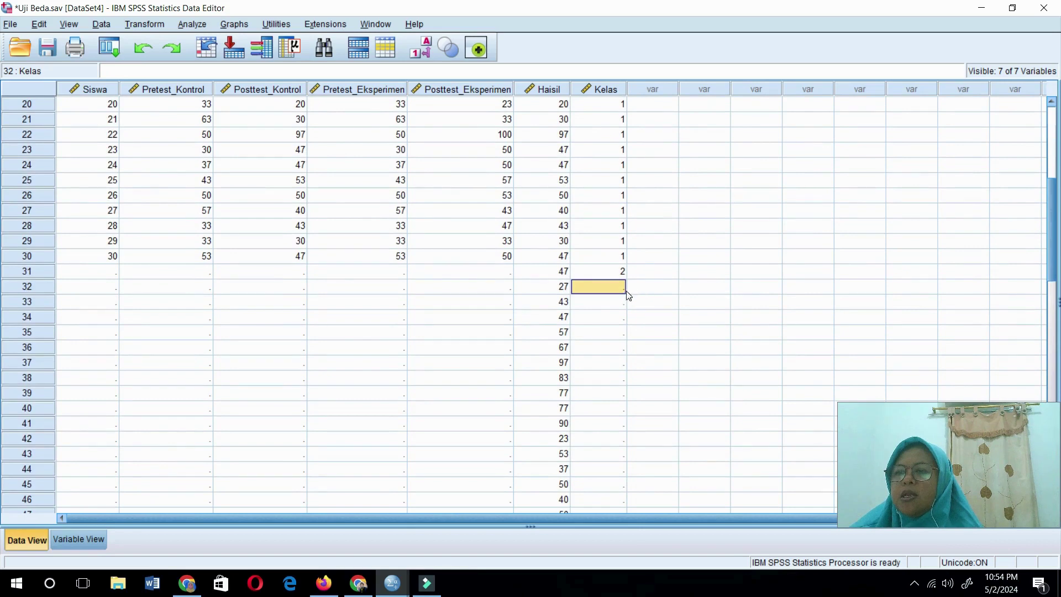
pyautogui.moveTo(624, 301); pyautogui.dragTo(623, 367)
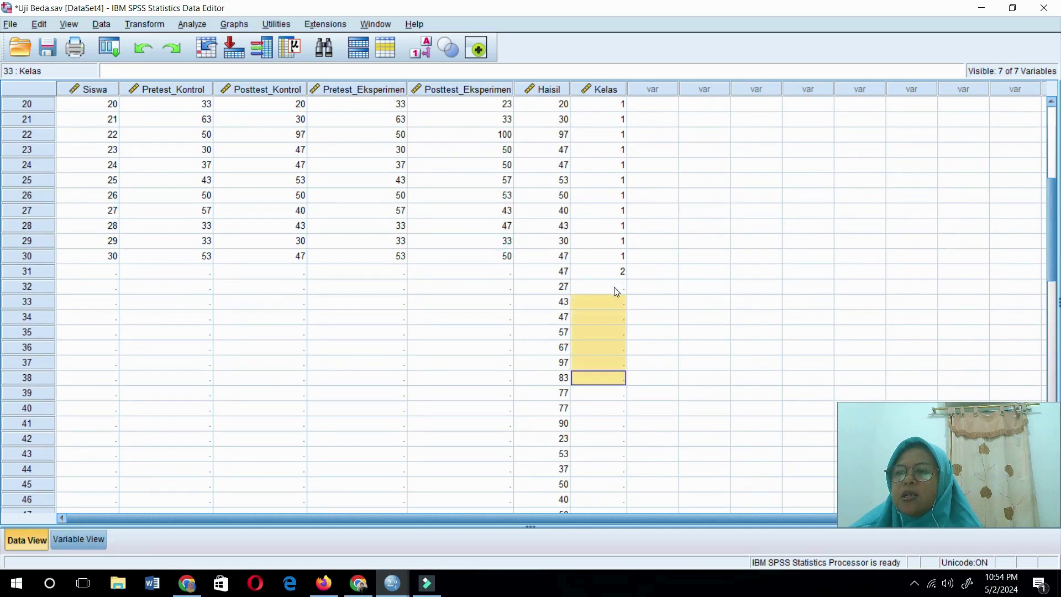
pyautogui.click(614, 287)
pyautogui.moveTo(624, 292); pyautogui.dragTo(616, 392)
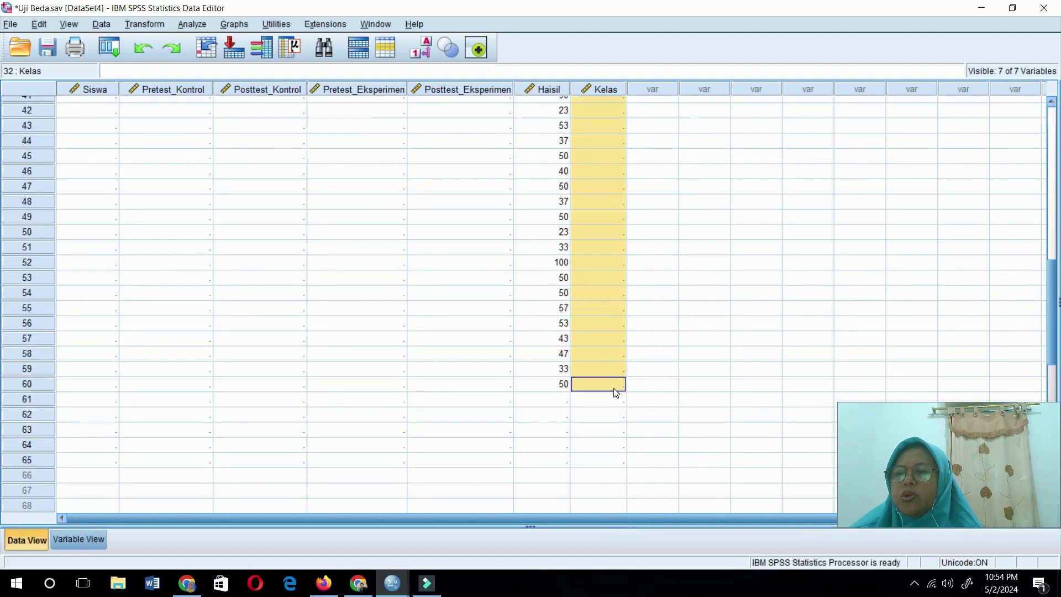
pyautogui.write('2')
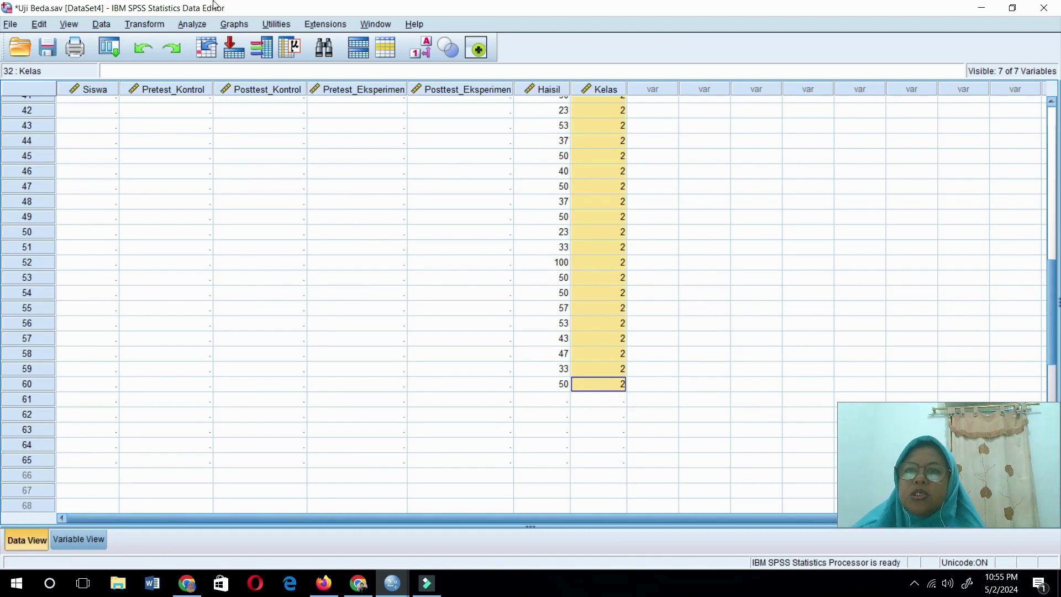
# Step: Set up a nonparametric two-independent-samples test with Haisil as the test variable and Kelas as the grouping variable
pyautogui.click(193, 24)
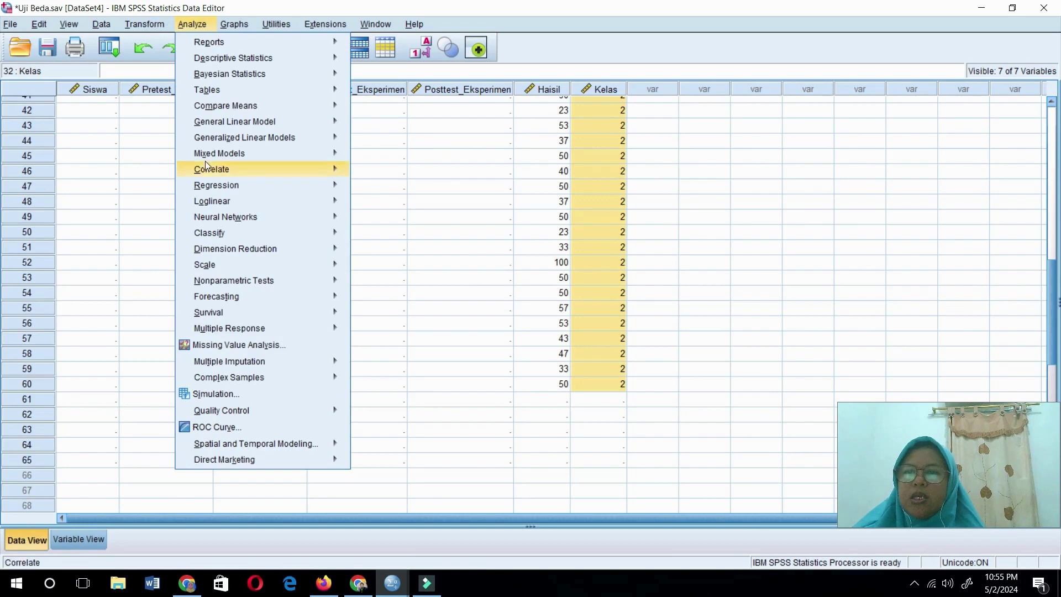
pyautogui.moveTo(205, 206)
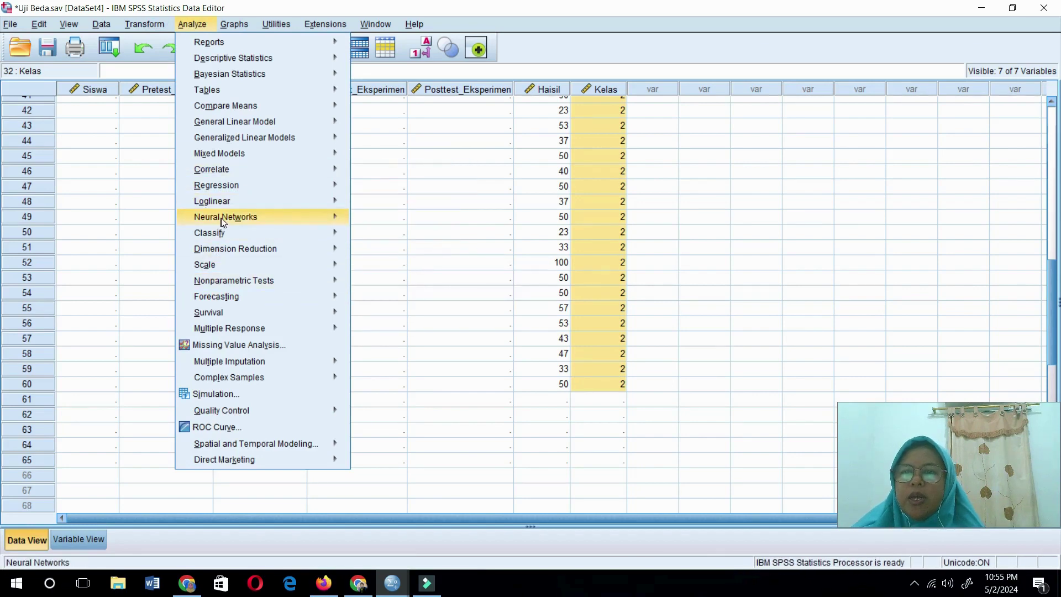
pyautogui.moveTo(282, 280)
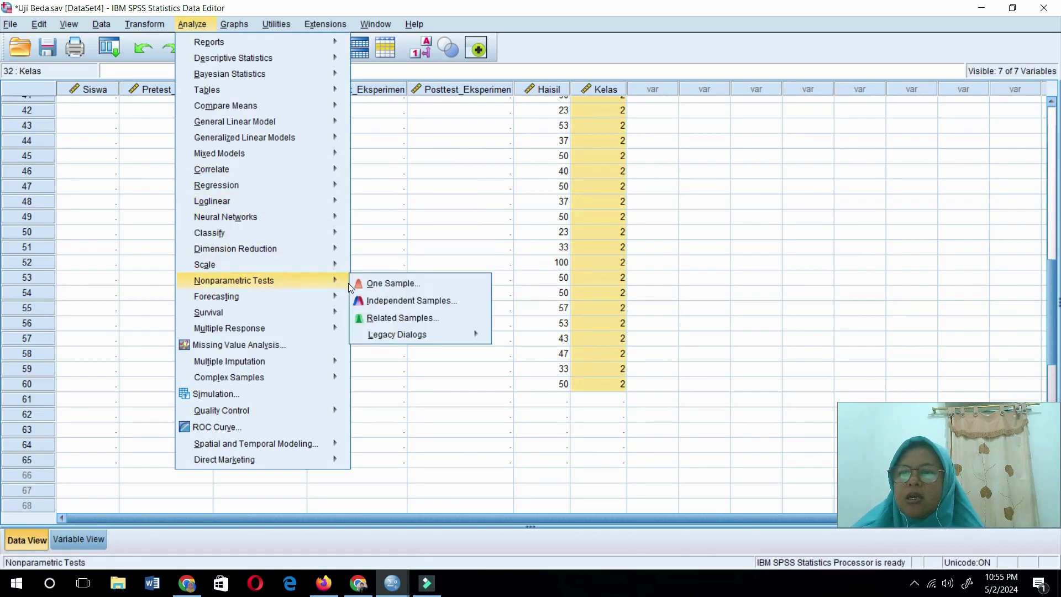
pyautogui.moveTo(393, 335)
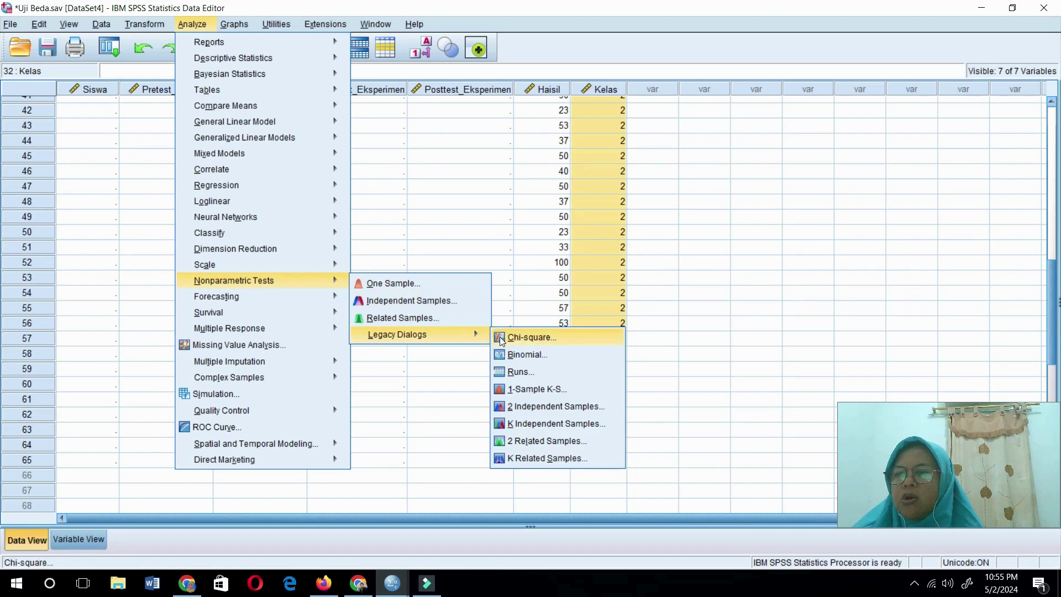
pyautogui.click(526, 409)
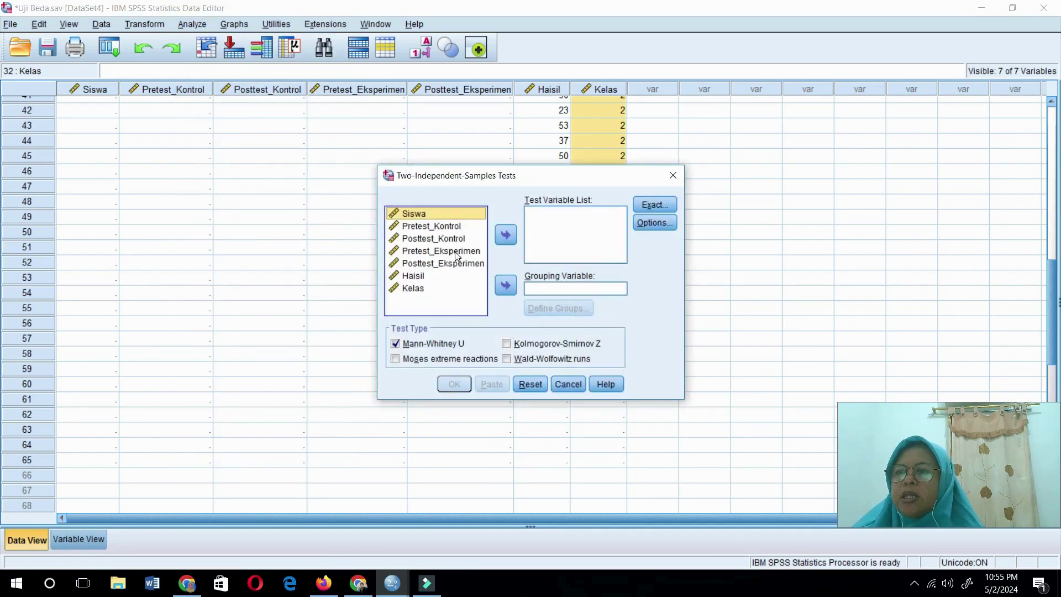
pyautogui.click(424, 276)
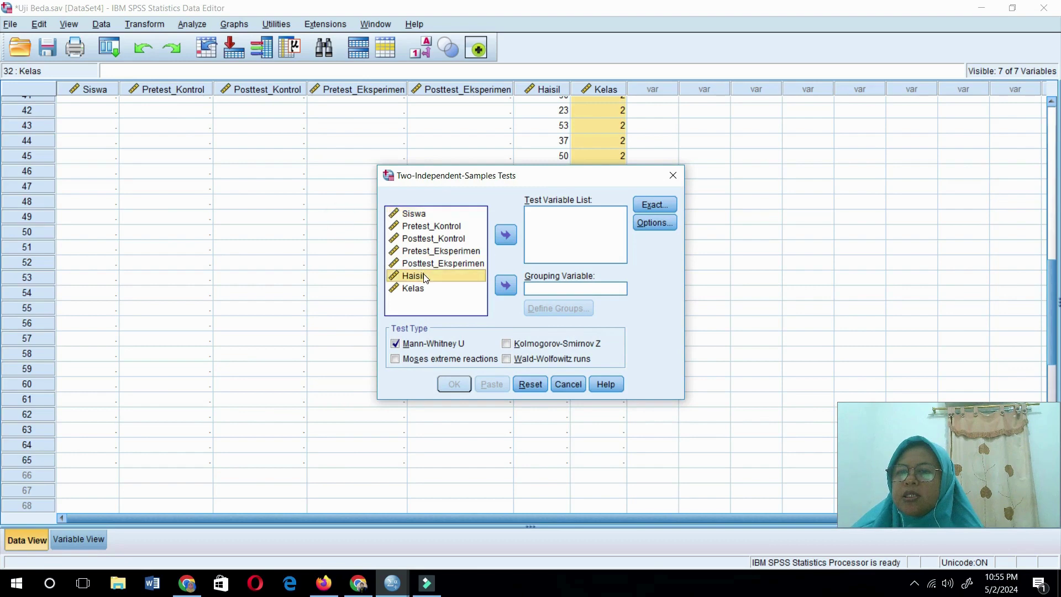
pyautogui.click(506, 235)
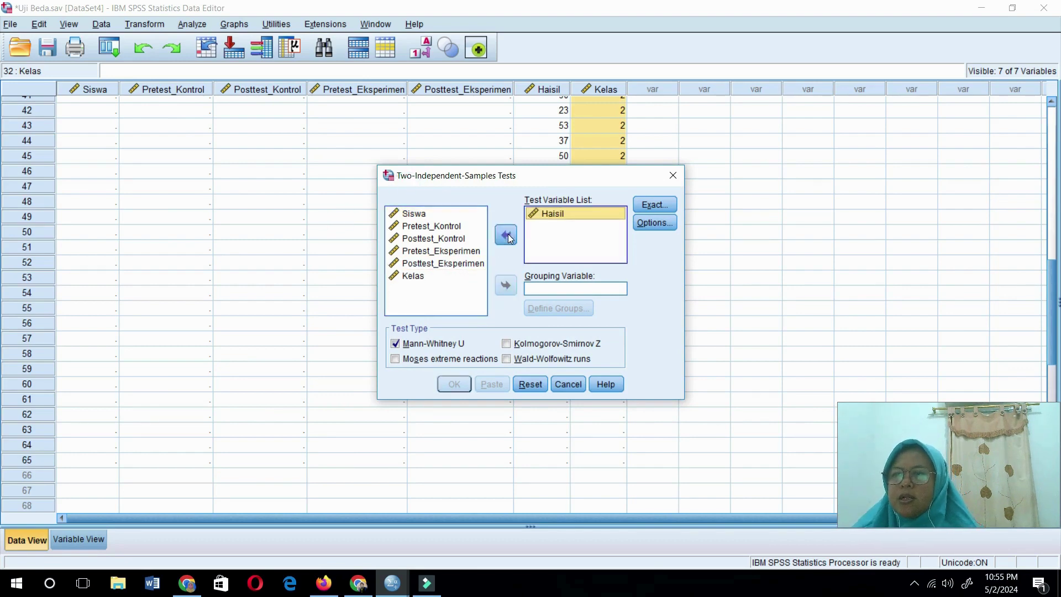
pyautogui.click(420, 276)
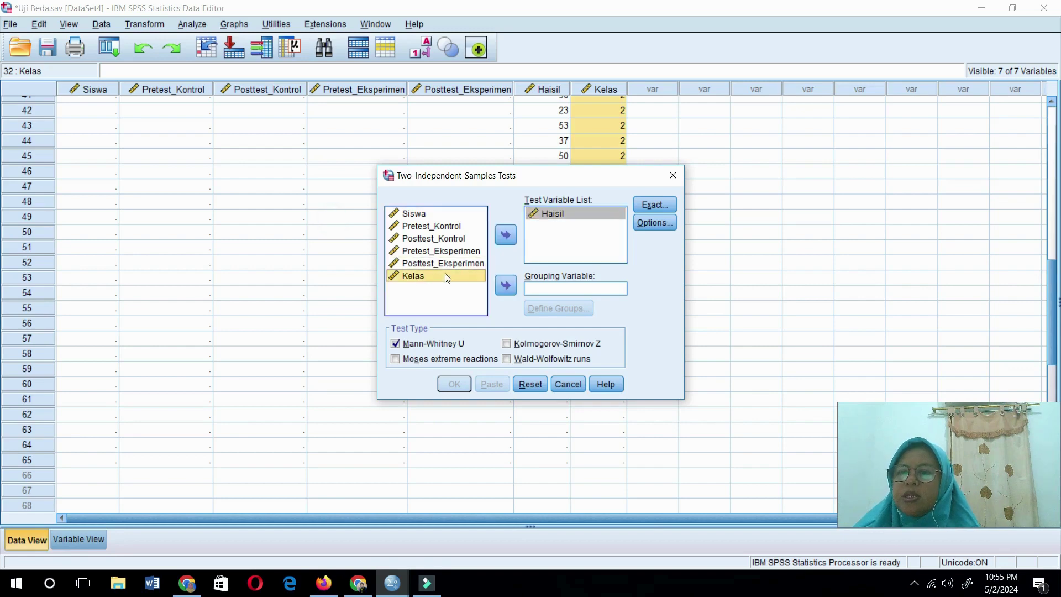
pyautogui.click(506, 285)
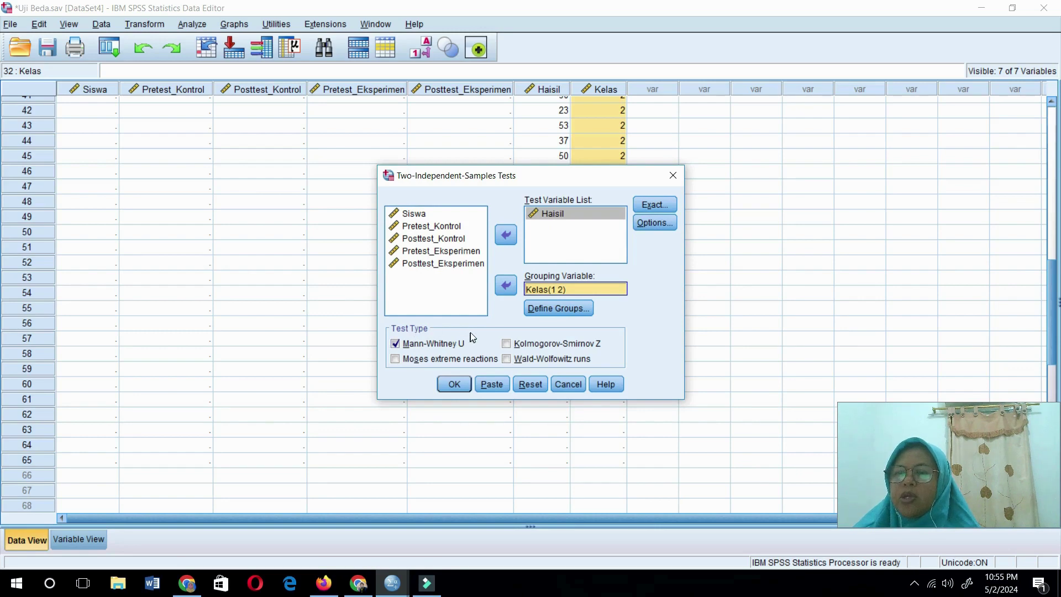
# Step: Run the Mann-Whitney U test with descriptive statistics, comparing Kelas groups 1 and 2
pyautogui.click(646, 222)
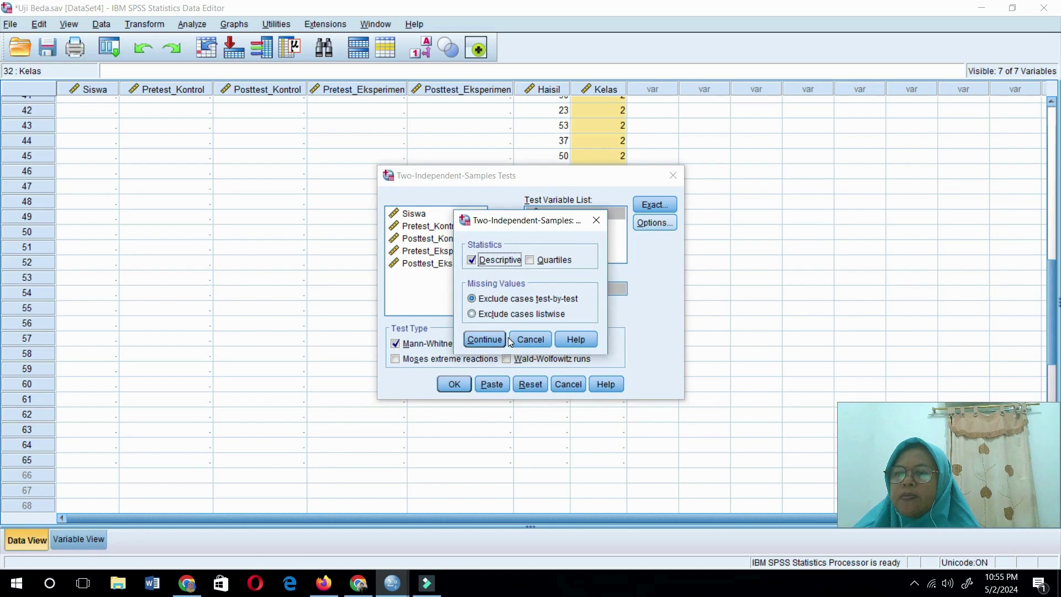
pyautogui.click(484, 339)
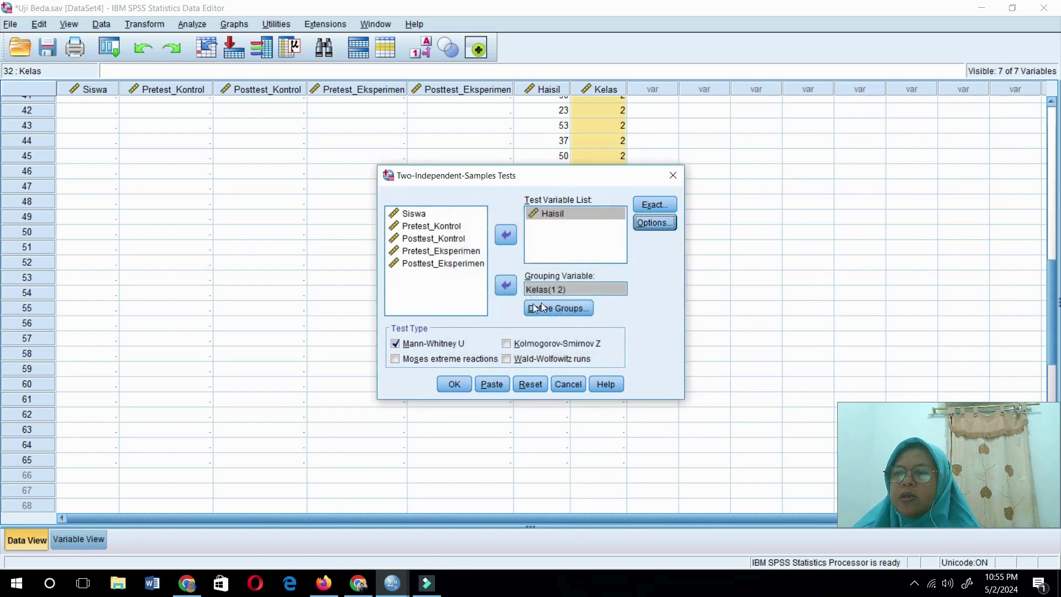
pyautogui.click(557, 309)
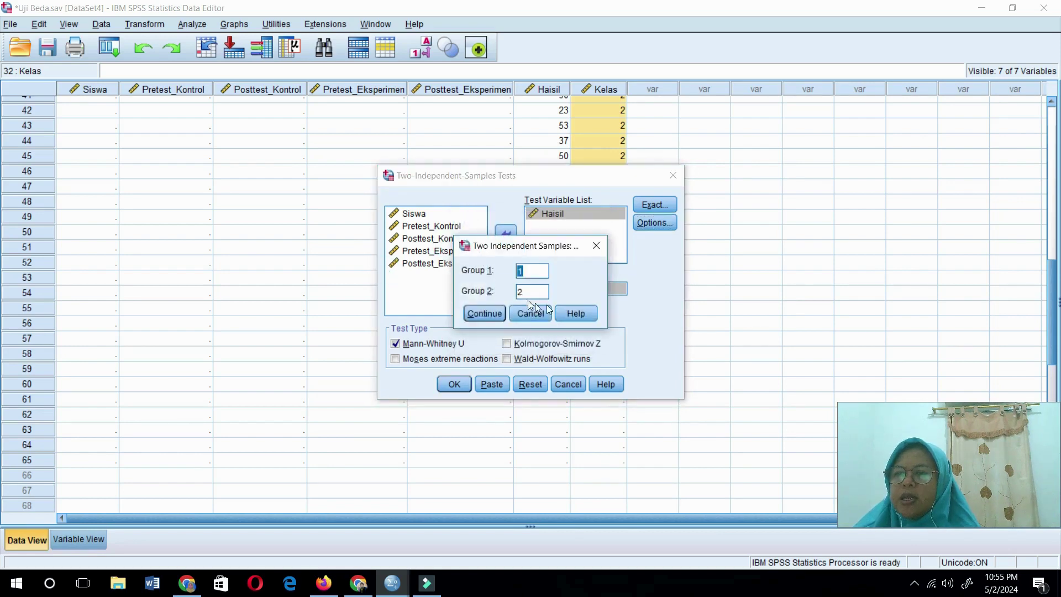
pyautogui.click(491, 314)
pyautogui.click(454, 383)
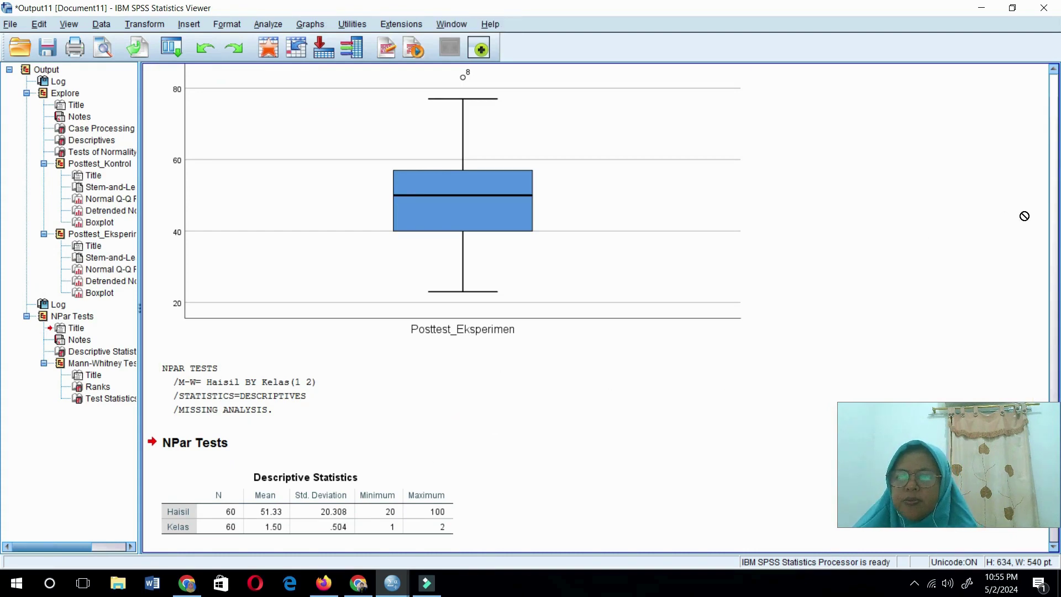
# Step: Examine the Mann-Whitney ranks and the test statistics for Haisil in the output, especially the two-tailed significance
pyautogui.click(1056, 179)
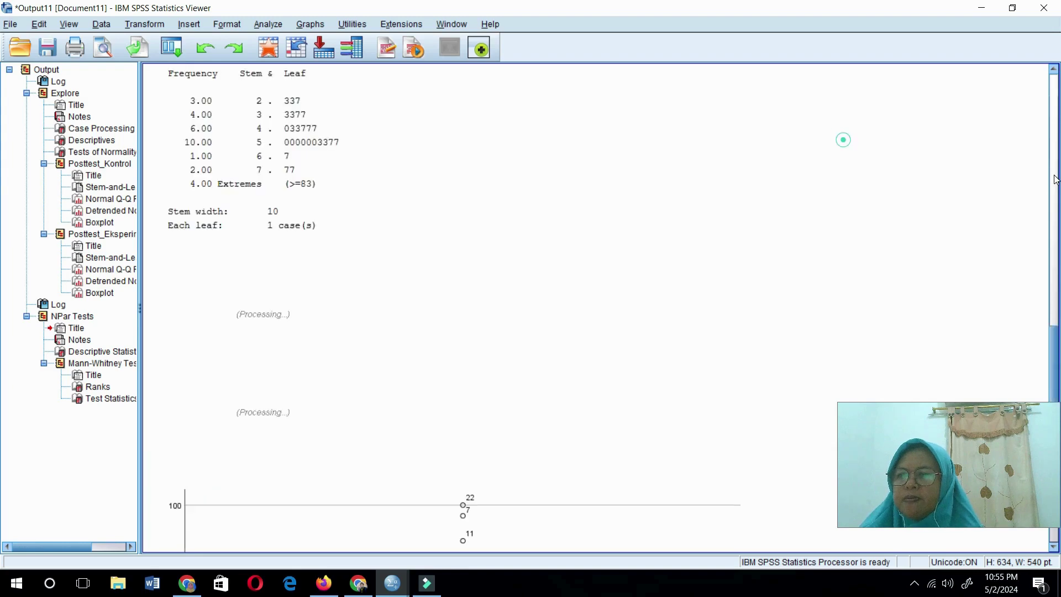
pyautogui.moveTo(1056, 180); pyautogui.dragTo(1056, 524)
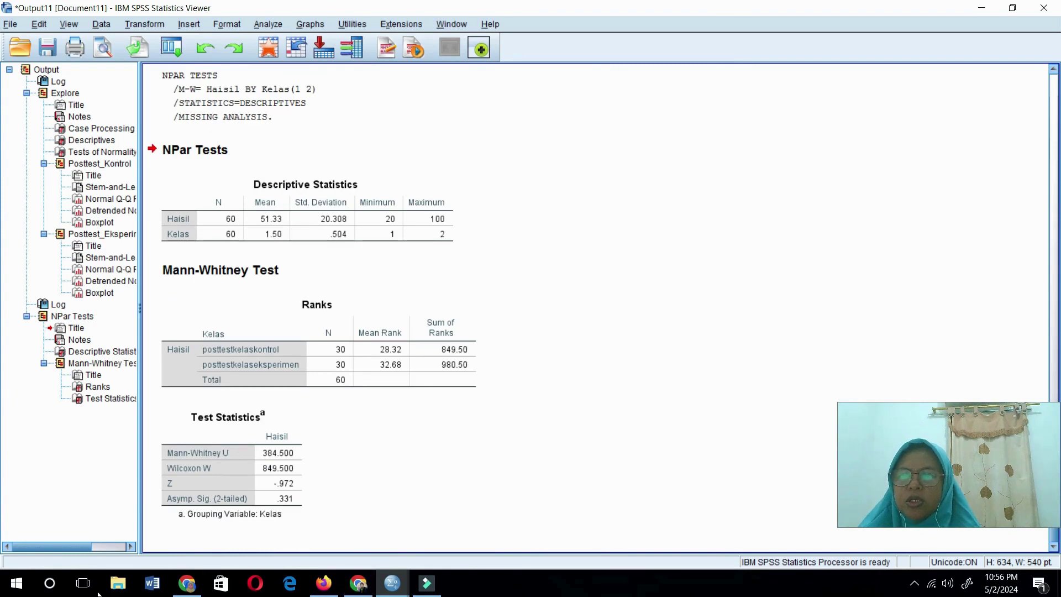
pyautogui.click(279, 497)
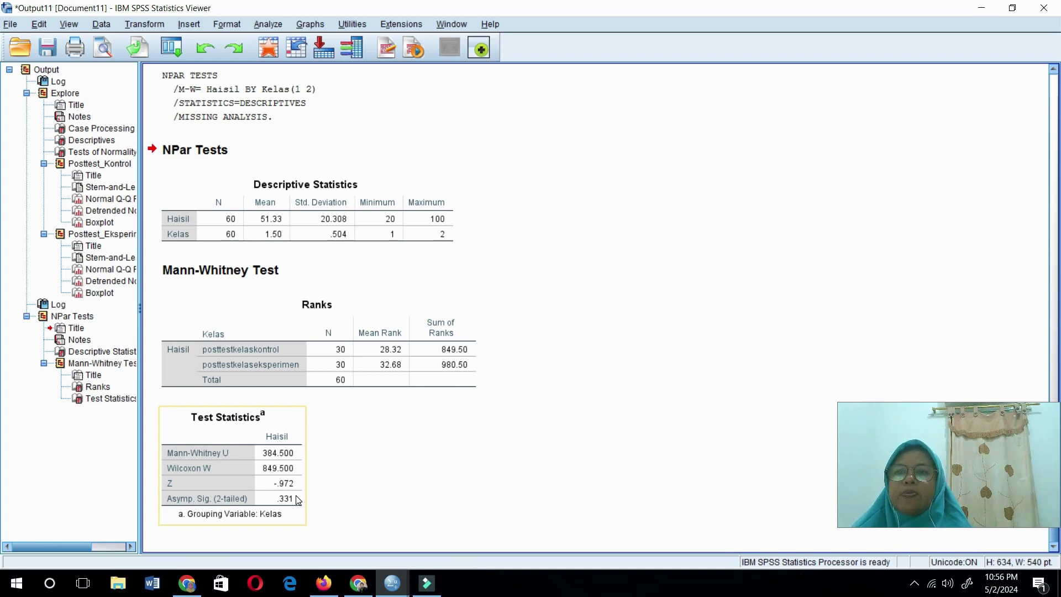
pyautogui.moveTo(299, 500); pyautogui.dragTo(654, 164)
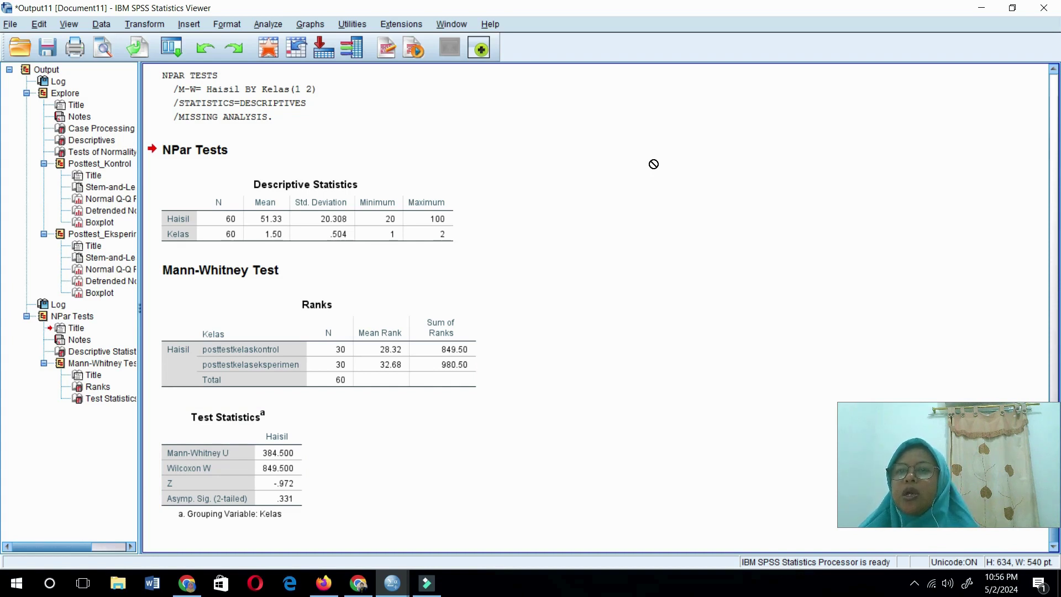
pyautogui.moveTo(654, 164); pyautogui.dragTo(649, 160)
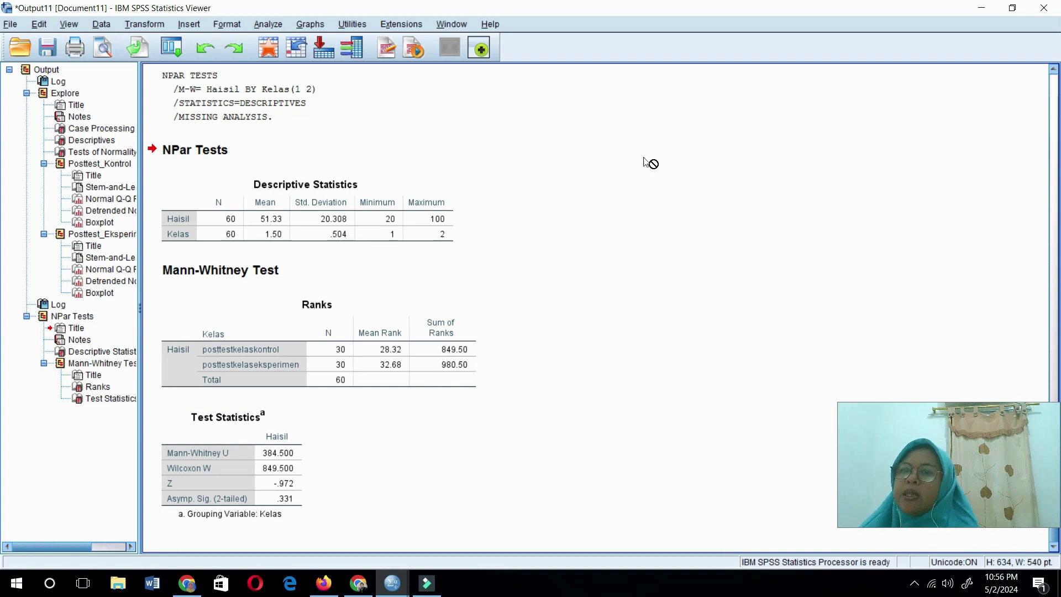
# Step: Set up an independent-samples t test with Haisil as the test variable and Kelas as the grouping variable
pyautogui.click(267, 25)
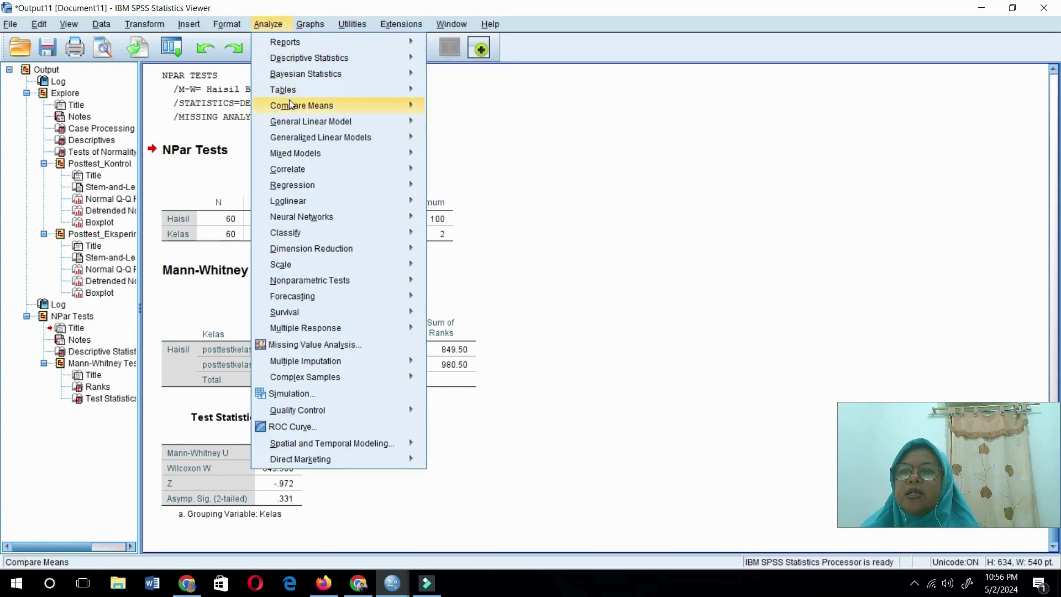
pyautogui.moveTo(291, 105)
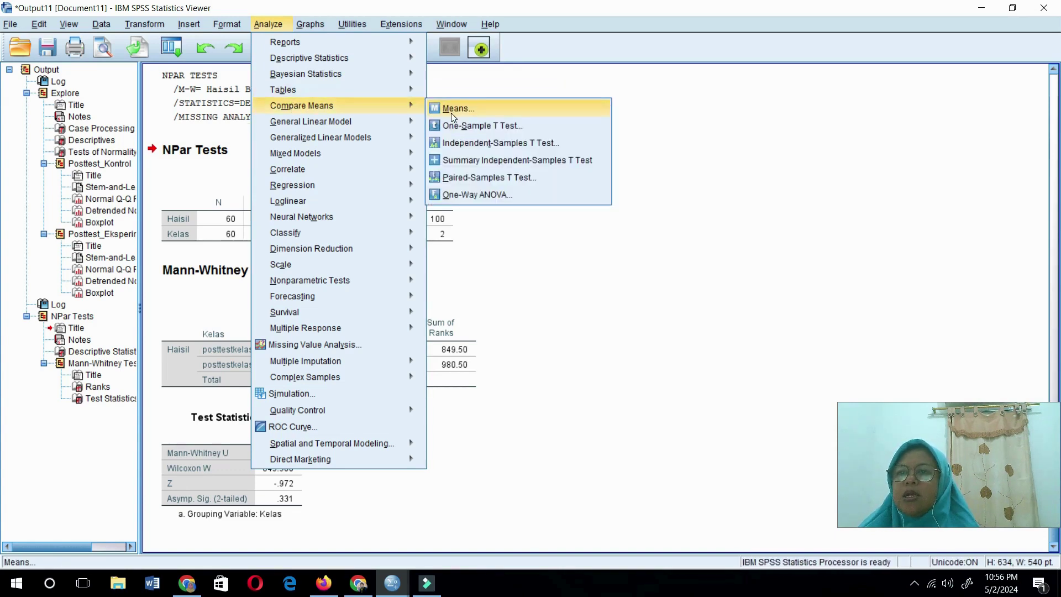
pyautogui.click(458, 146)
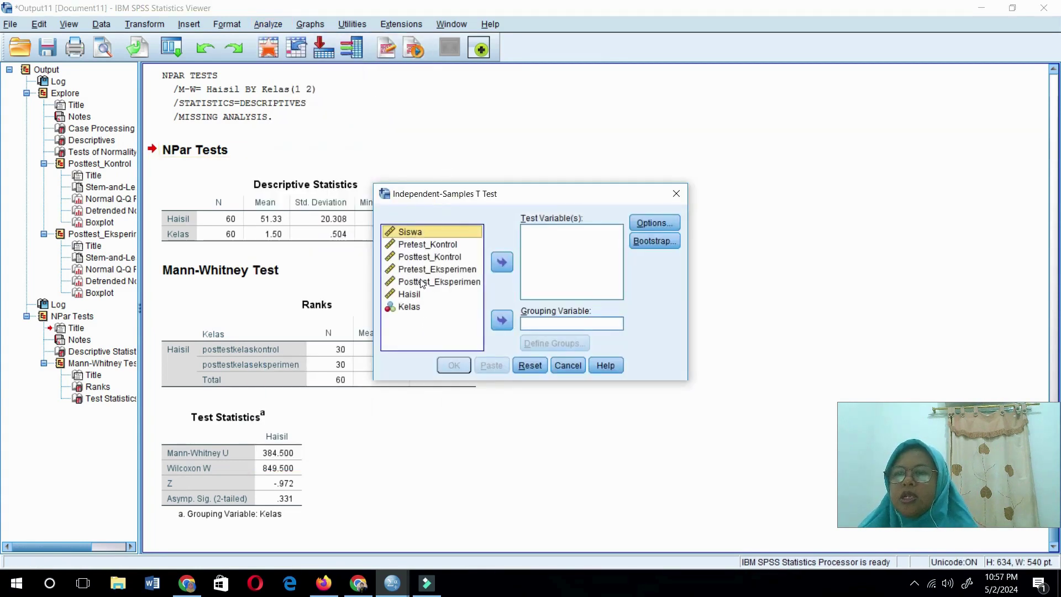
pyautogui.click(410, 296)
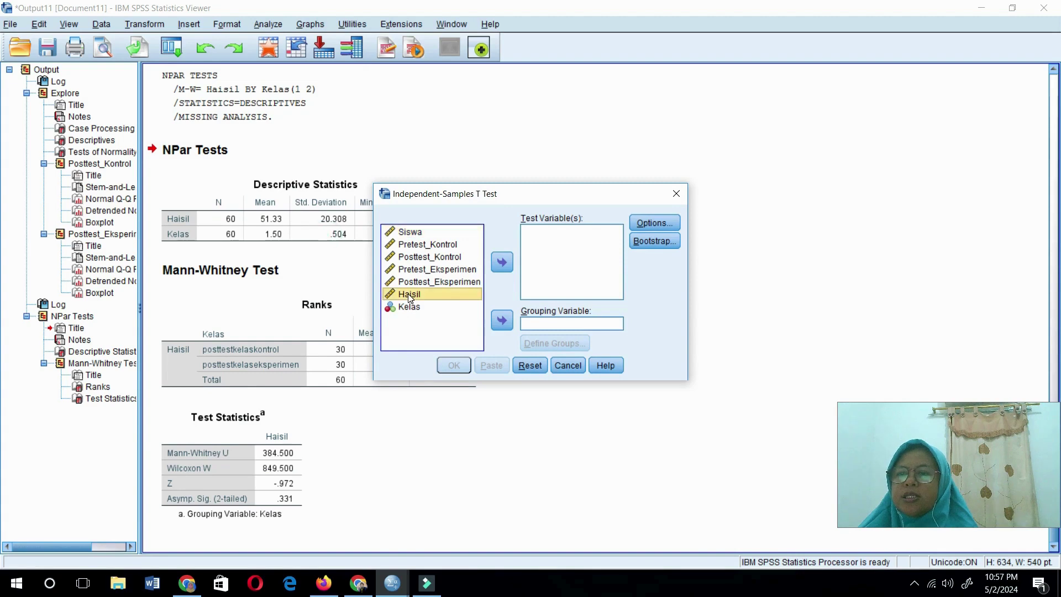
pyautogui.click(502, 262)
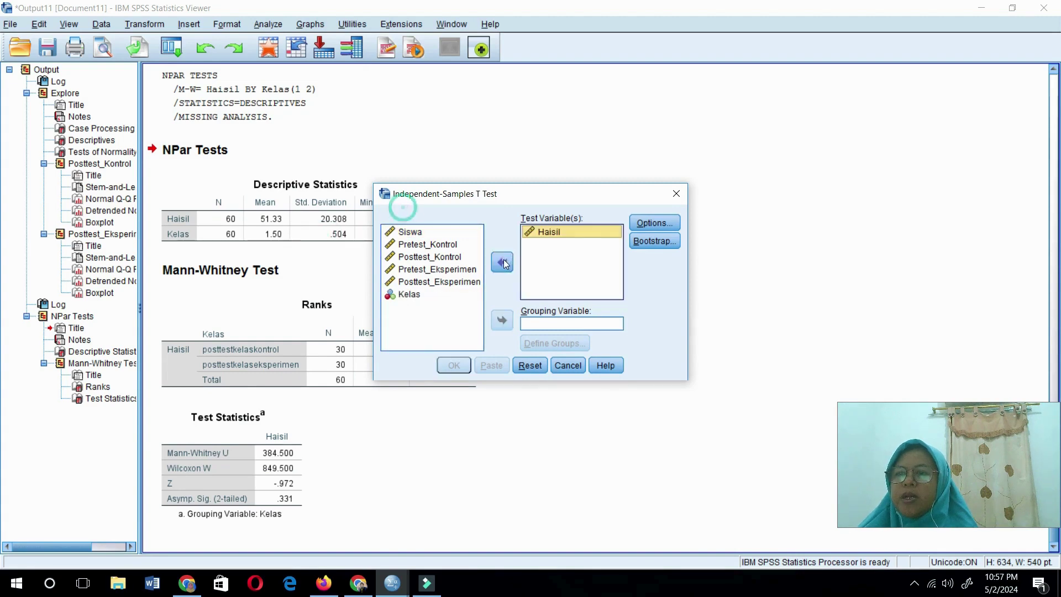
pyautogui.click(409, 294)
pyautogui.click(502, 320)
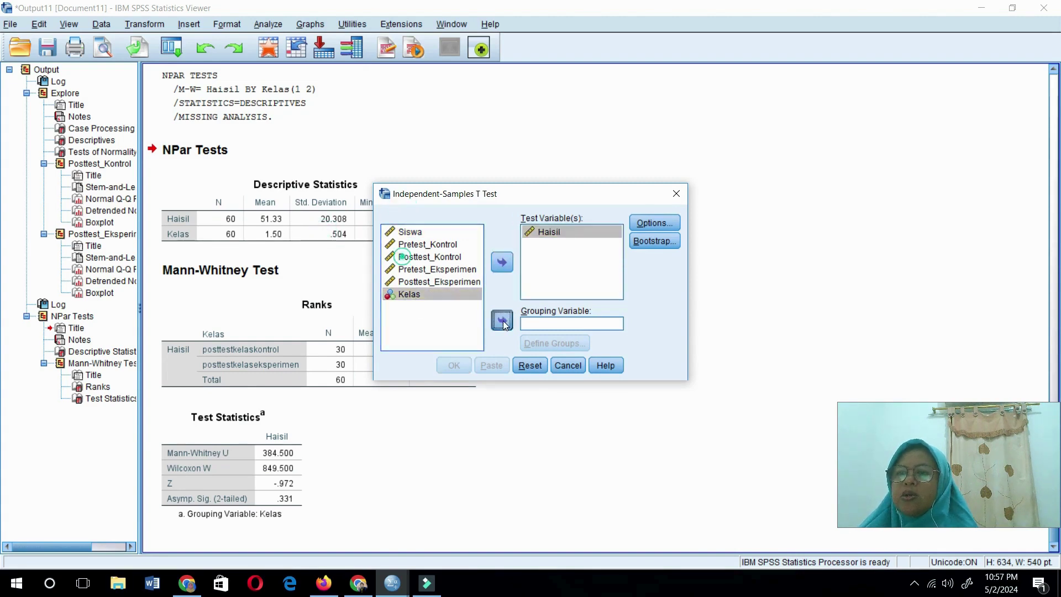
# Step: Run the t test comparing Kelas groups 1 and 2 with a 95% confidence interval, excluding missing cases analysis by analysis
pyautogui.click(546, 343)
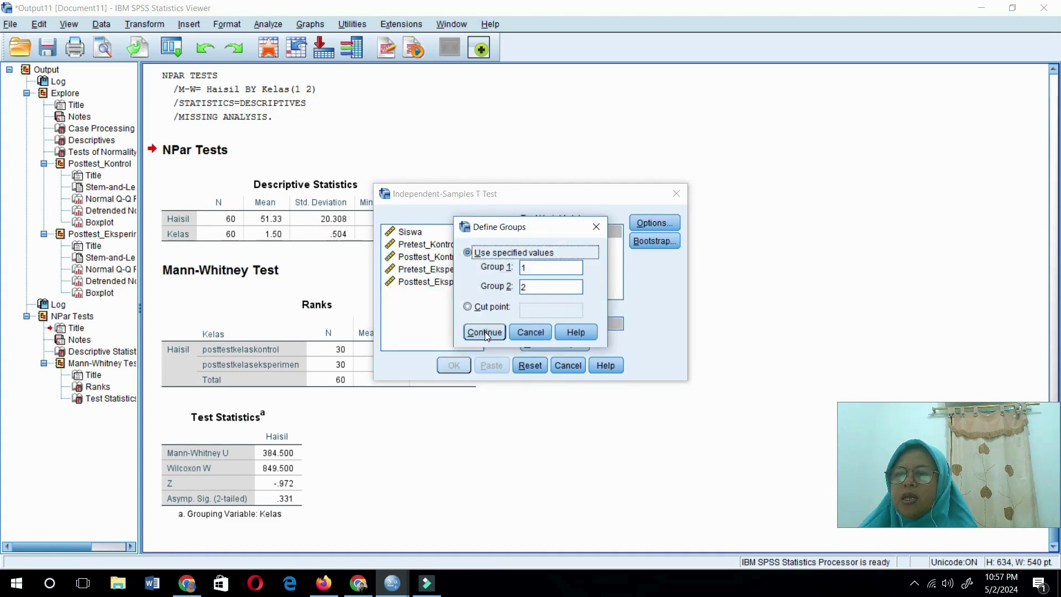
pyautogui.click(485, 332)
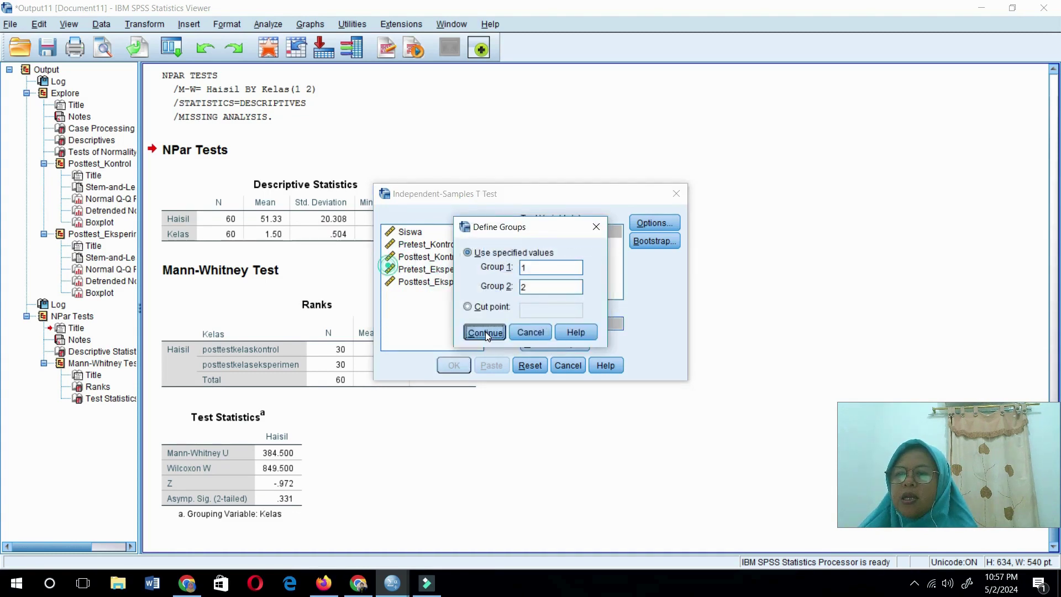
pyautogui.click(651, 223)
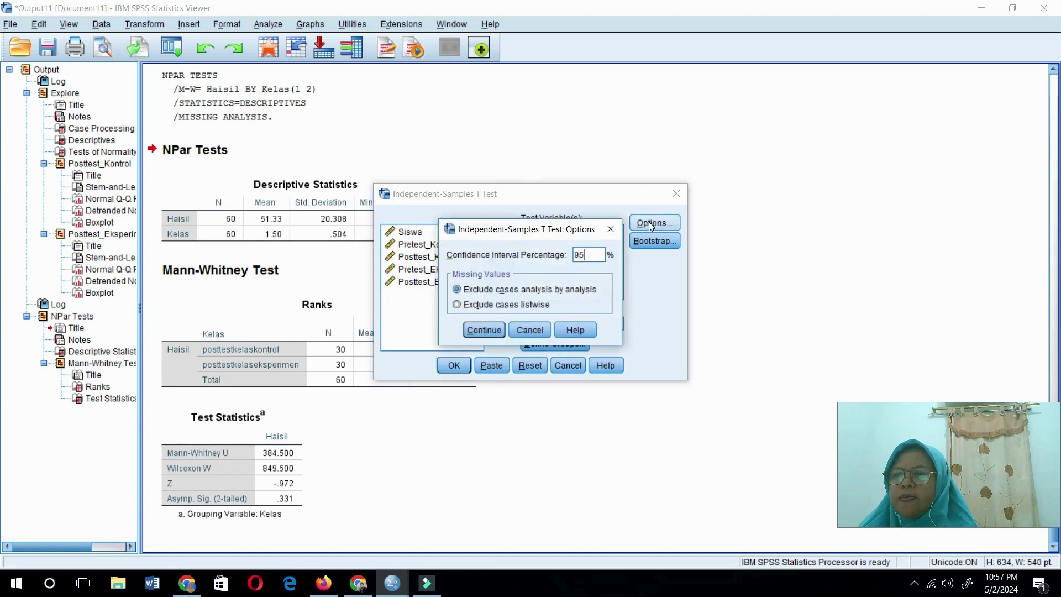
pyautogui.click(494, 331)
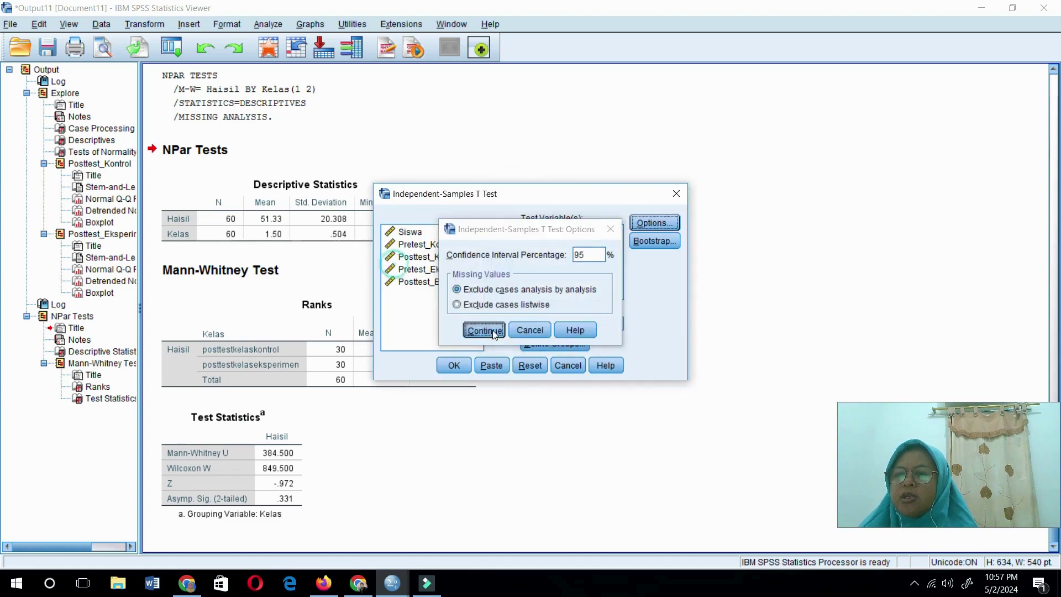
pyautogui.click(455, 367)
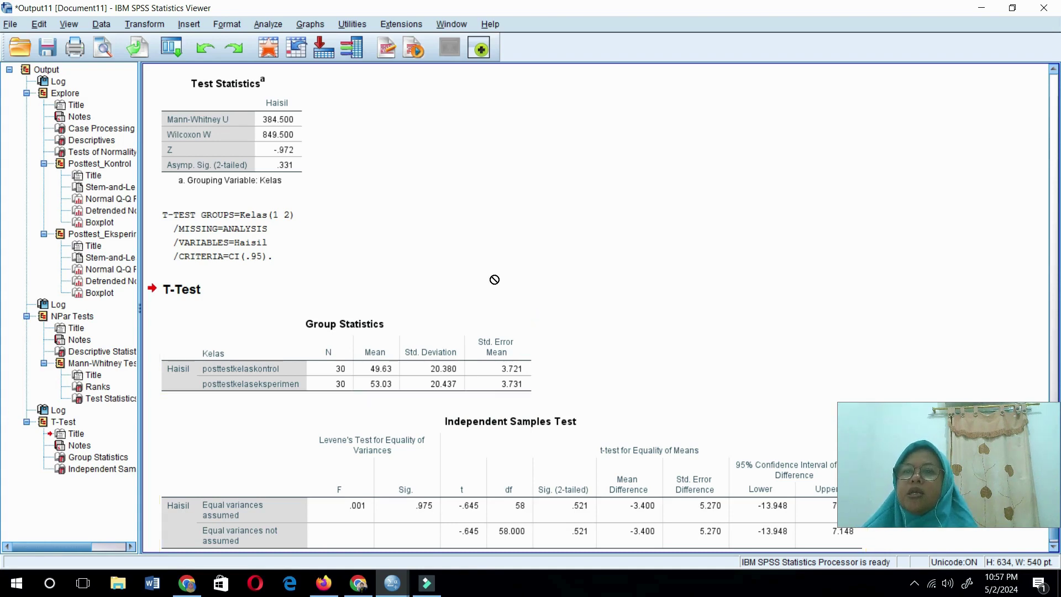
# Step: Start a Compute Variable operation and replace the target variable name with X_Kurang_Kontrol
pyautogui.click(140, 25)
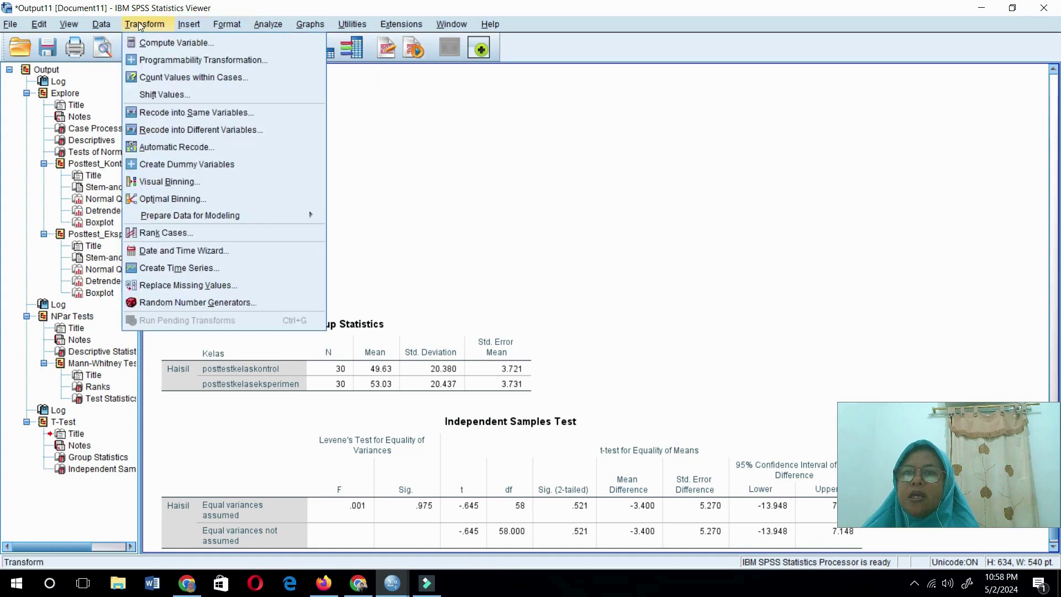
pyautogui.click(166, 42)
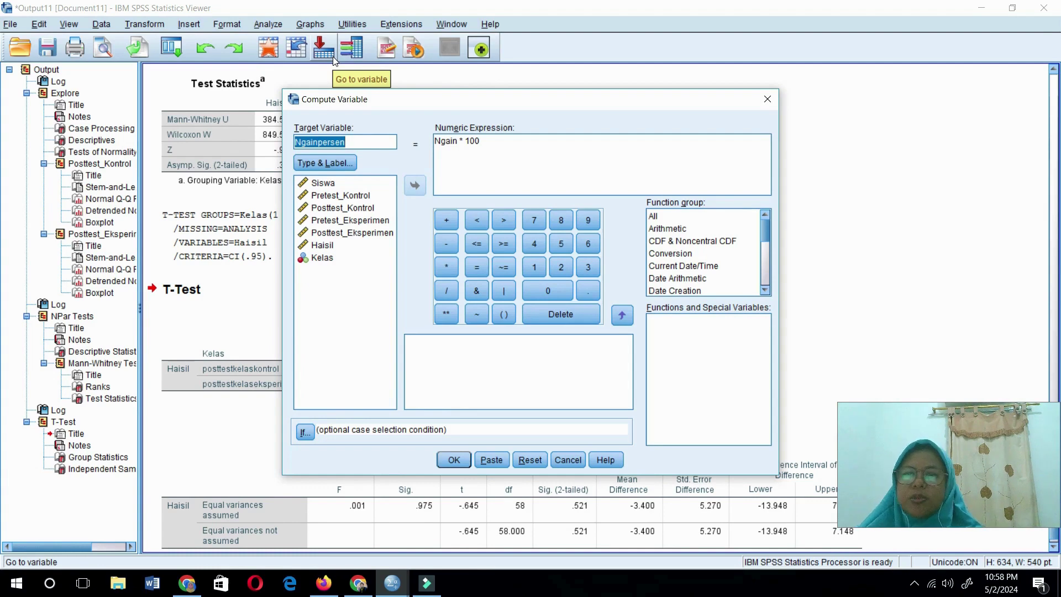
pyautogui.click(375, 140)
pyautogui.press('BackSpace')
pyautogui.press('BackSpace')
pyautogui.press('BackSpace')
pyautogui.press('BackSpace')
pyautogui.press('BackSpace')
pyautogui.press('BackSpace')
pyautogui.press('BackSpace')
pyautogui.press('BackSpace')
pyautogui.press('BackSpace')
pyautogui.press('BackSpace')
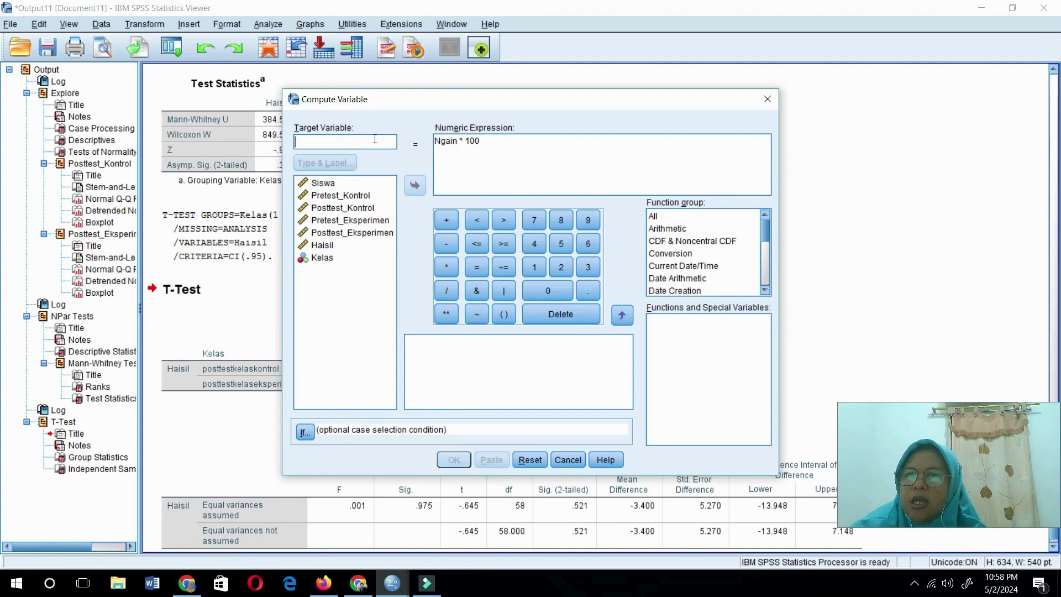
pyautogui.write('X')
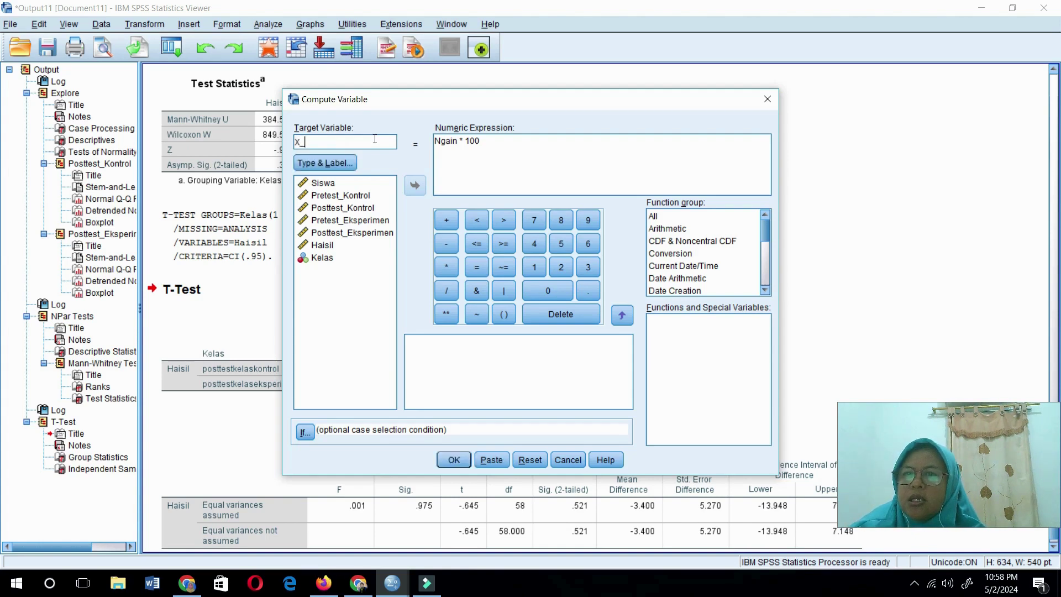
pyautogui.write('_Kurang')
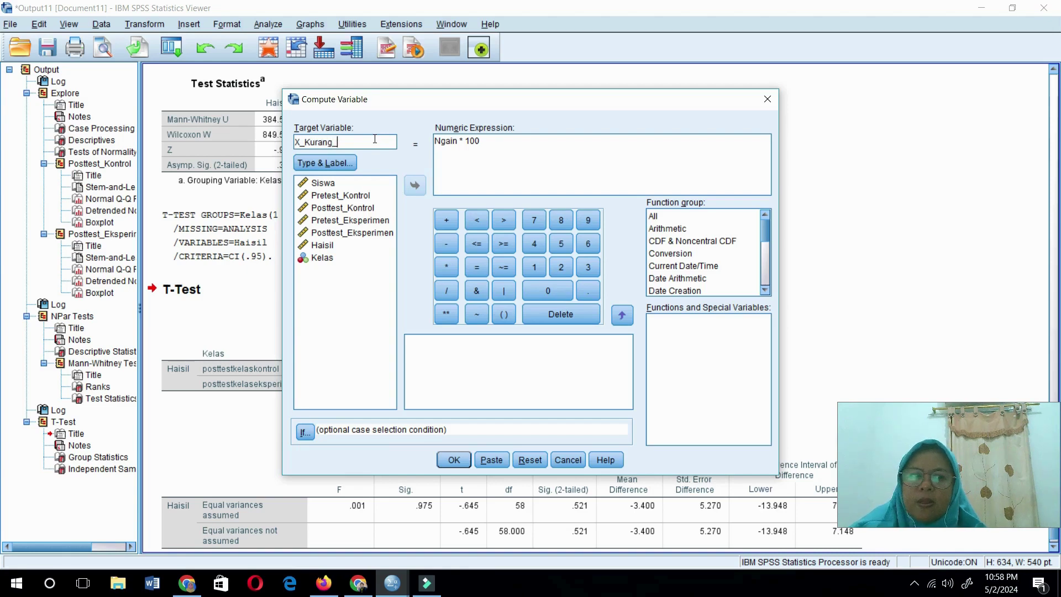
pyautogui.write('_')
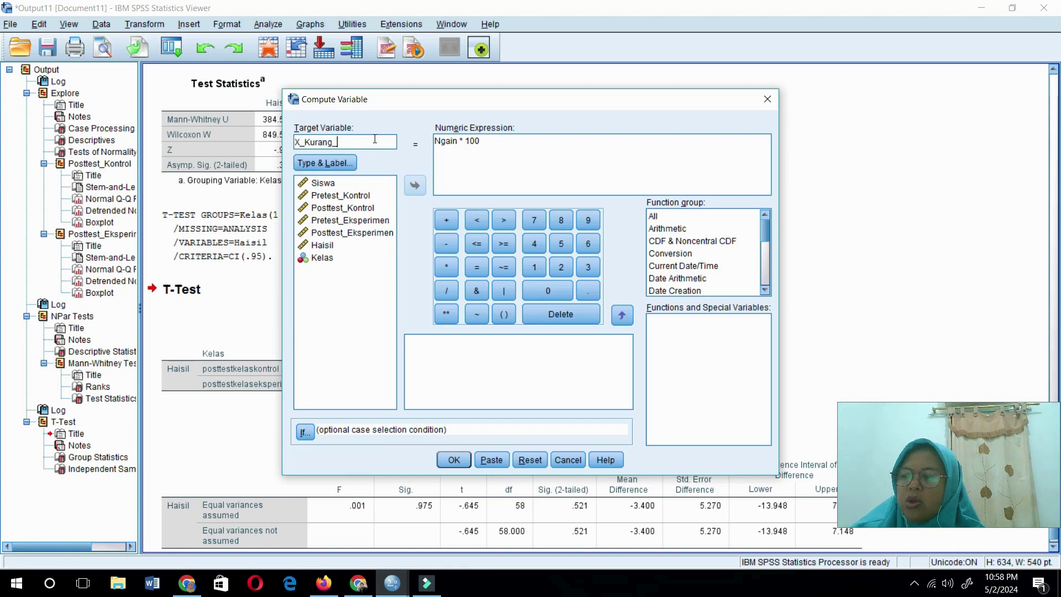
pyautogui.write('Kontrol')
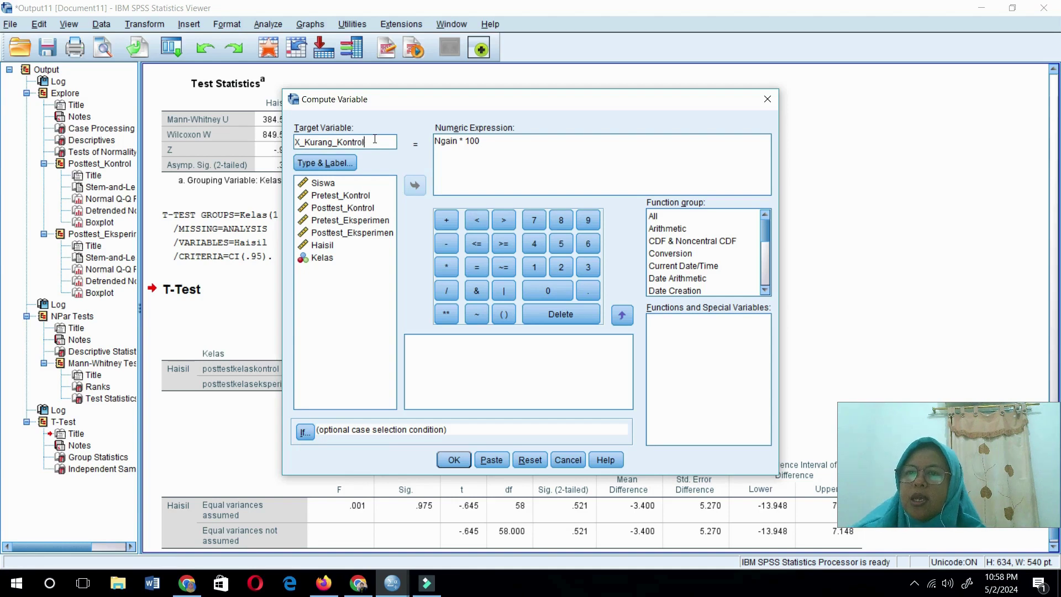
# Step: Replace the numeric expression with Posttest_Eksperimen - Posttest_Kontrol and compute the variable X_Kurang_Kontrol
pyautogui.tripleClick(438, 143)
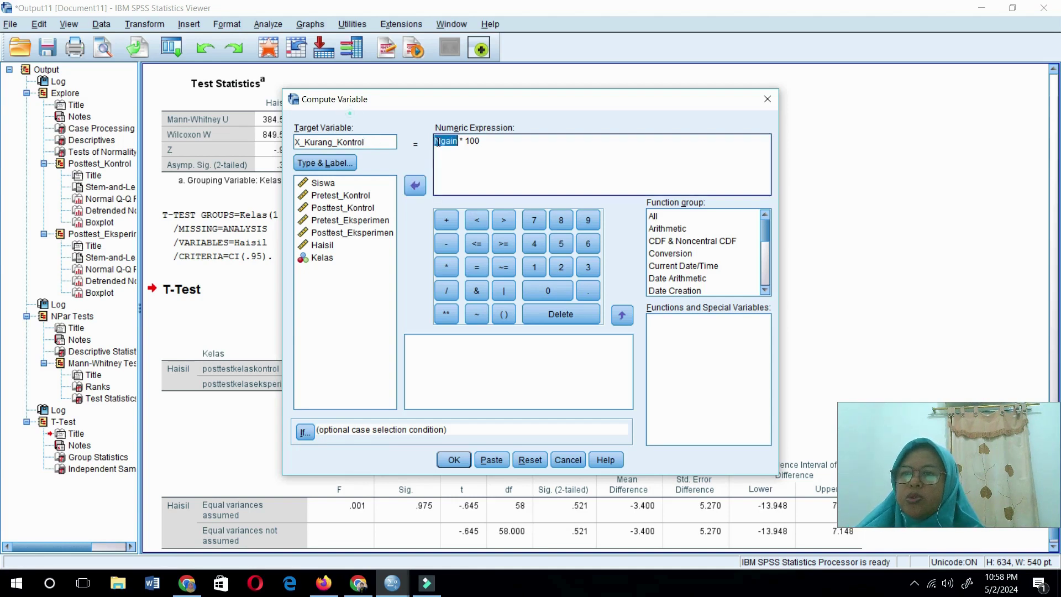
pyautogui.press('BackSpace')
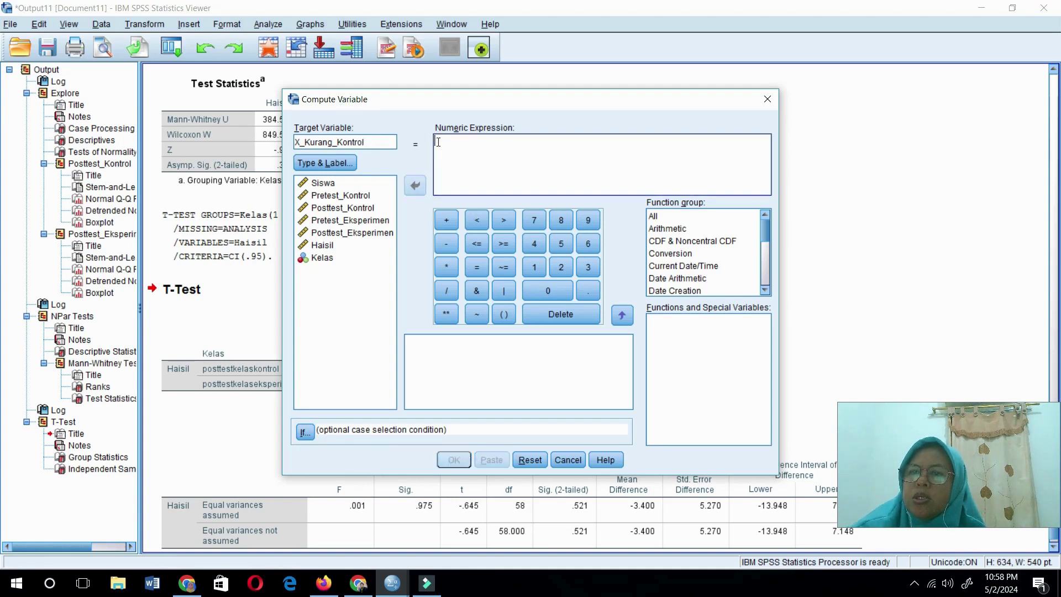
pyautogui.click(359, 234)
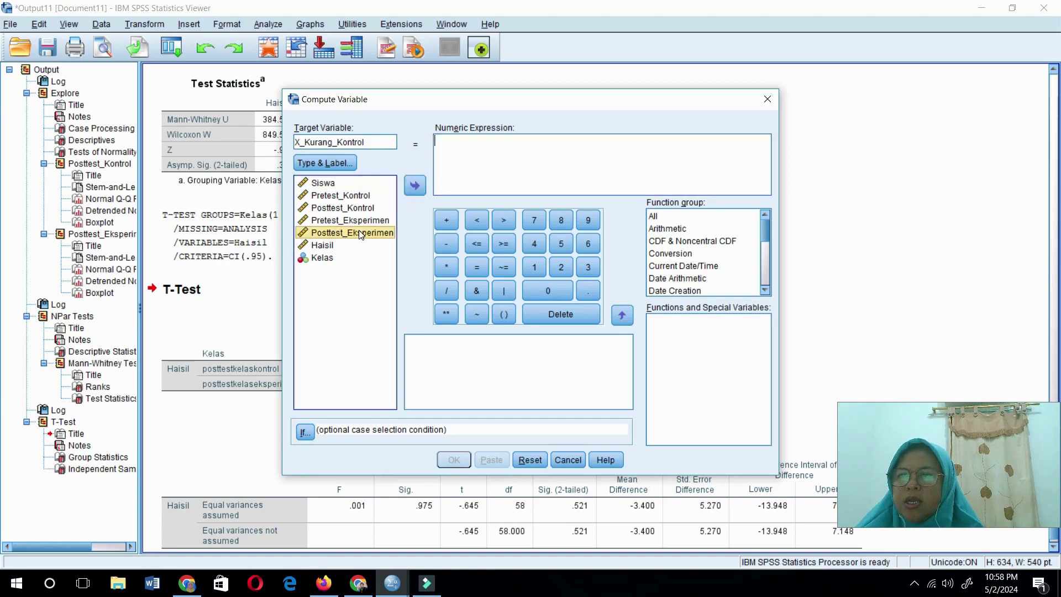
pyautogui.click(415, 186)
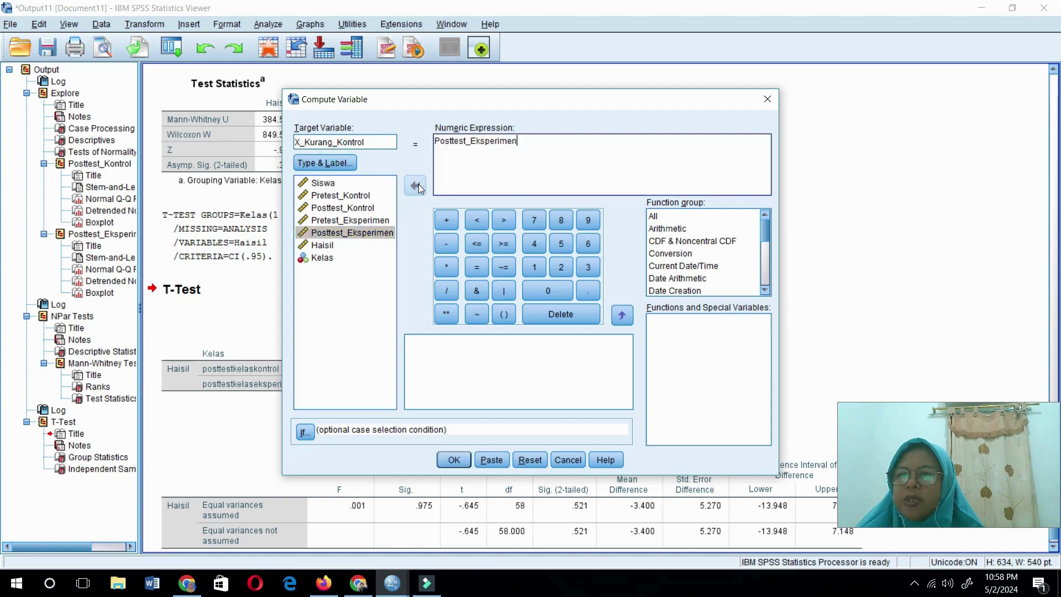
pyautogui.click(447, 243)
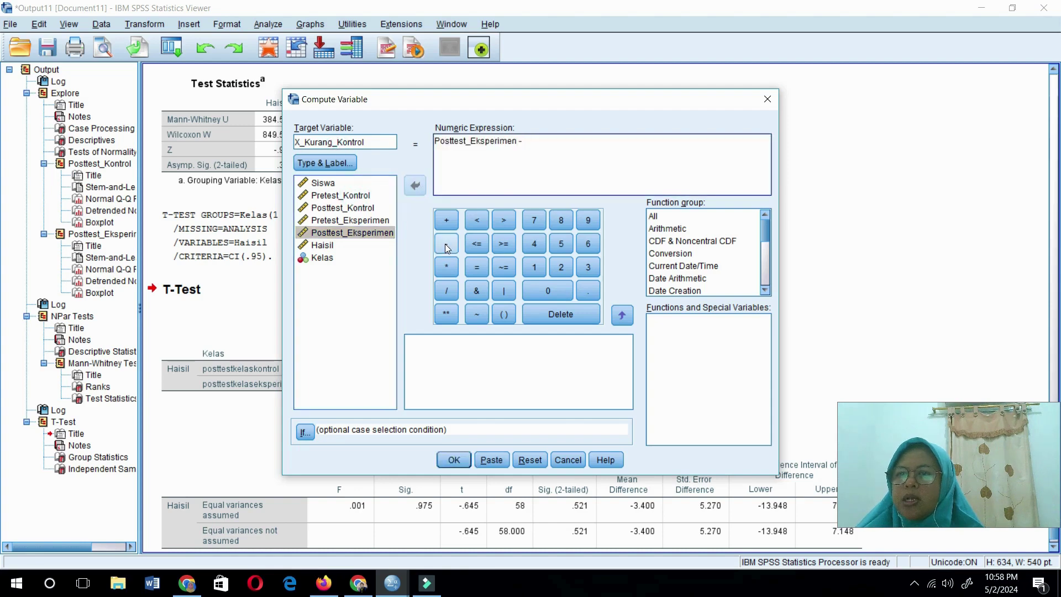
pyautogui.click(364, 209)
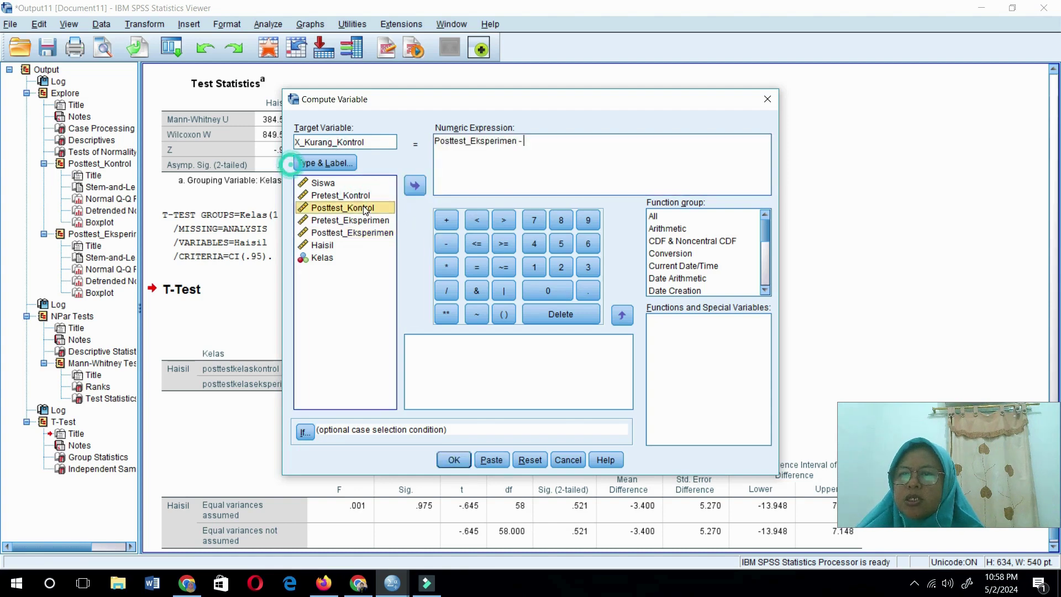
pyautogui.click(413, 186)
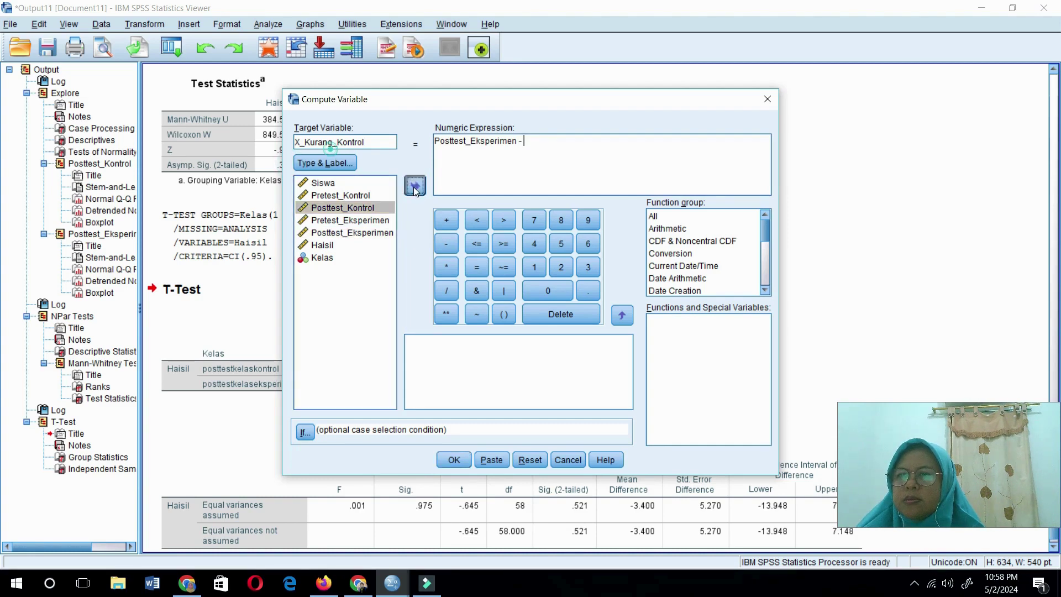
pyautogui.click(453, 460)
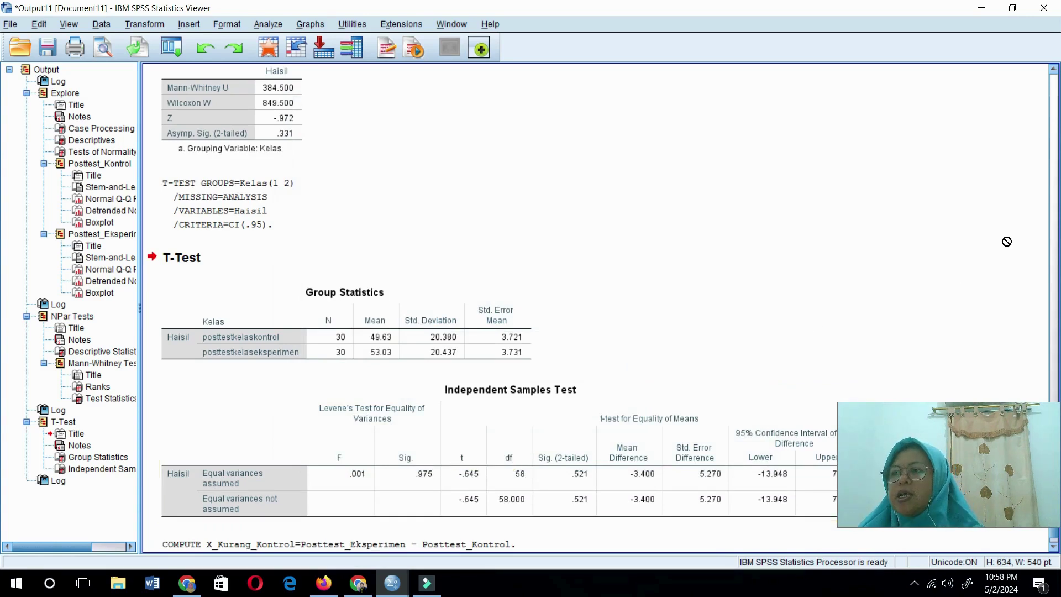
# Step: Check the compute log in the output, and view the X_Kurang_Kontrol column from the first case in the Uji Beda.sav data
pyautogui.click(1056, 226)
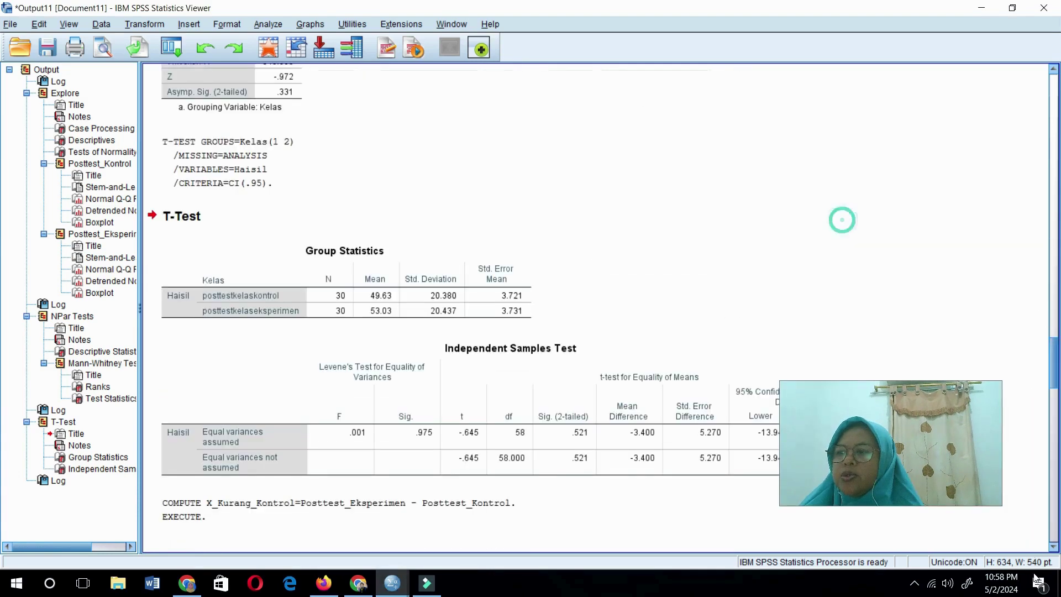
pyautogui.moveTo(1055, 279); pyautogui.dragTo(1055, 520)
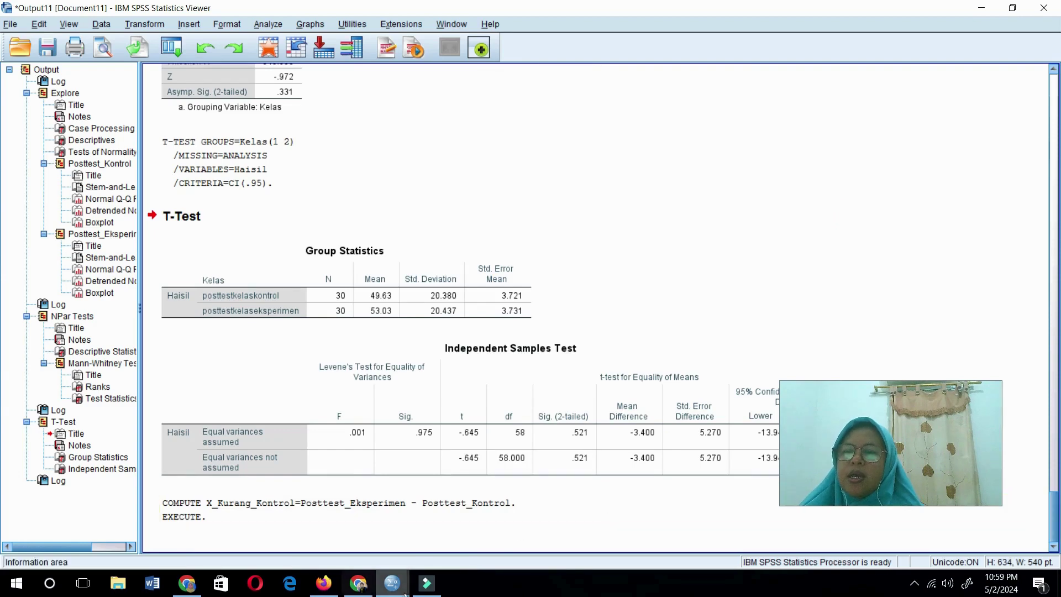
pyautogui.moveTo(405, 592)
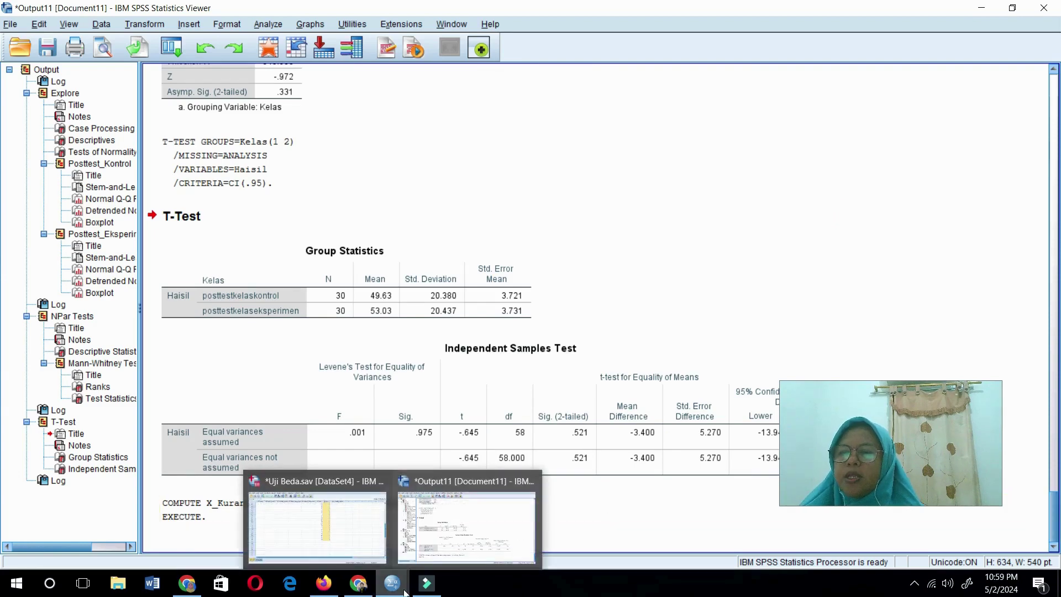
pyautogui.click(374, 540)
pyautogui.moveTo(1053, 282); pyautogui.dragTo(1056, 127)
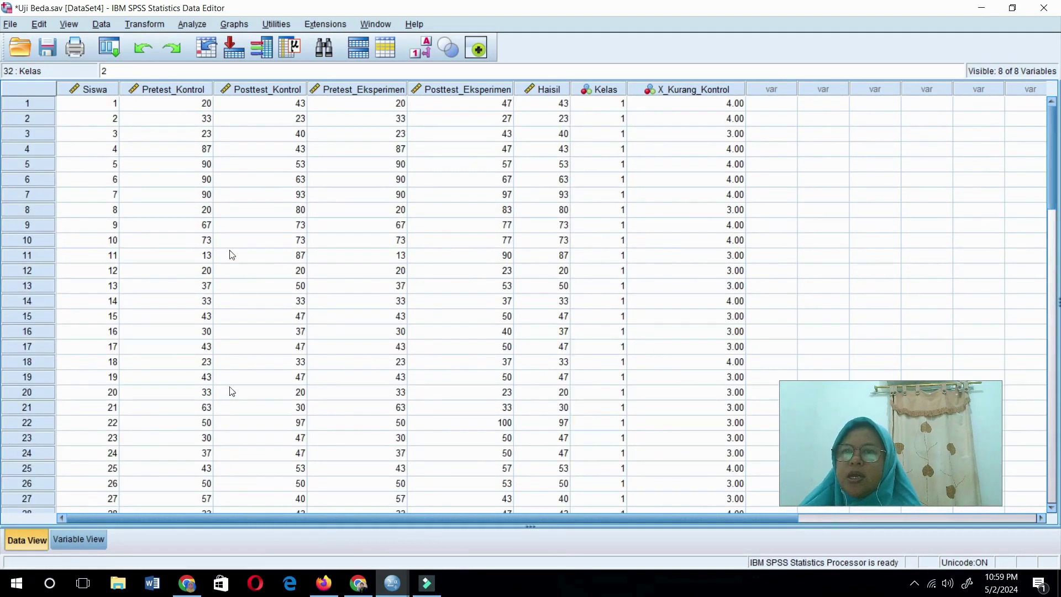
# Step: Start another Compute Variable operation and remove the leading X from the target variable name X_Kurang_Kontrol
pyautogui.click(164, 26)
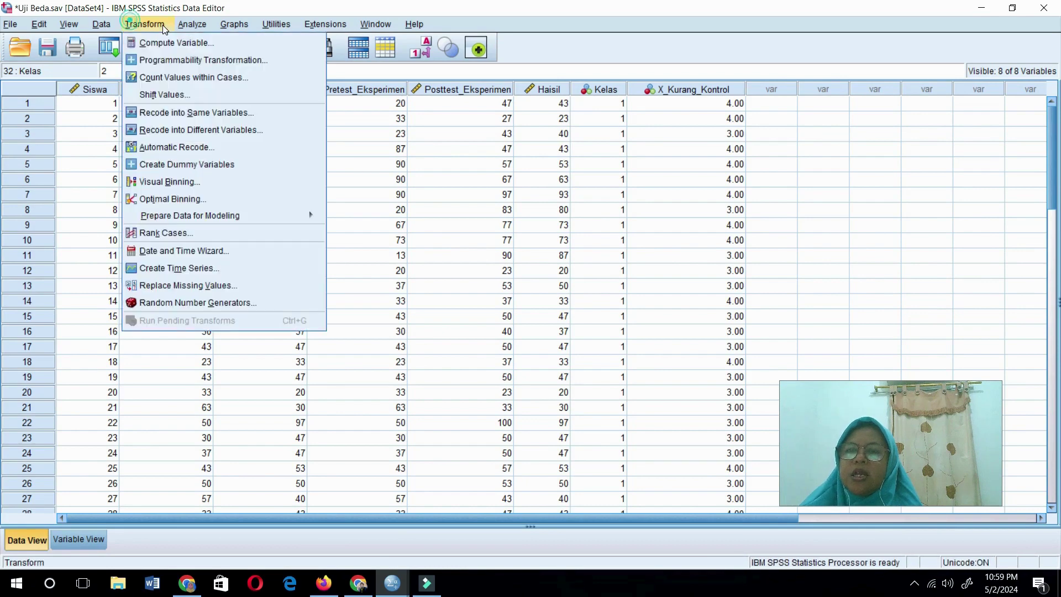
pyautogui.click(168, 43)
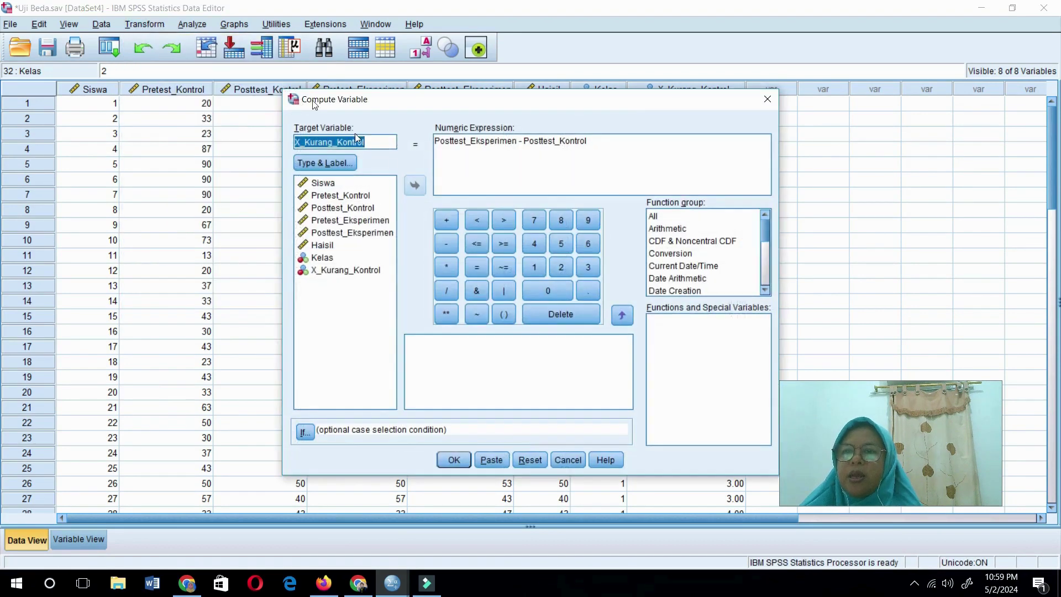
pyautogui.click(372, 142)
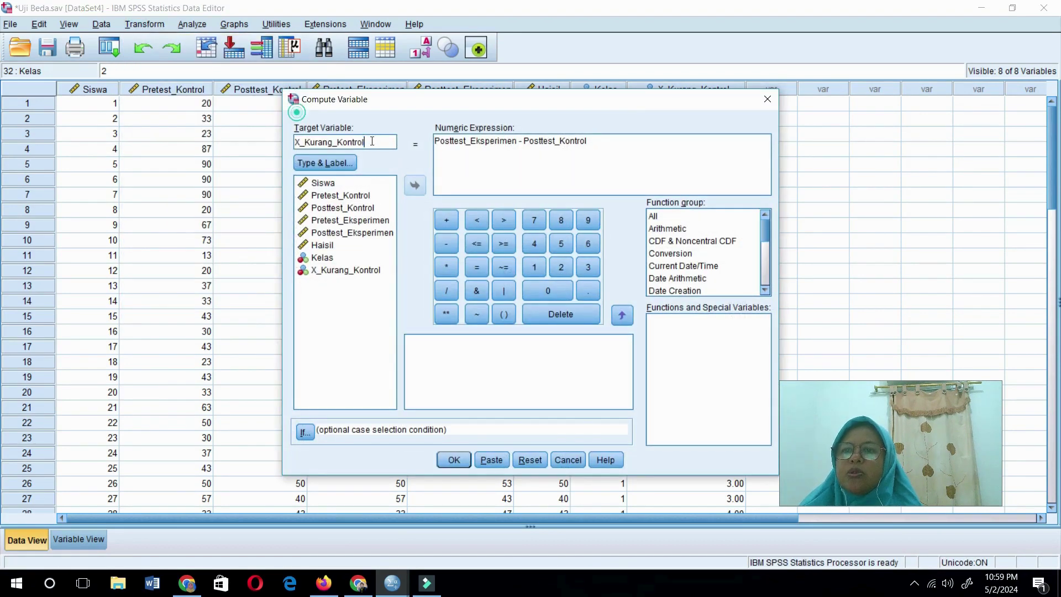
pyautogui.click(299, 143)
pyautogui.press('BackSpace')
pyautogui.press('Delete')
pyautogui.write('Ekspe')
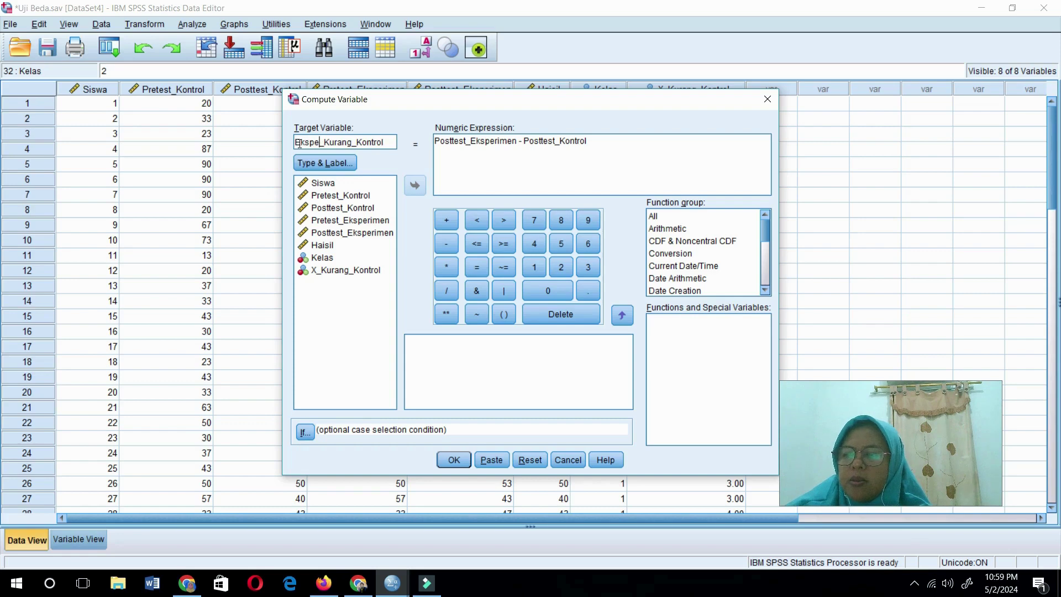
pyautogui.write('rime')
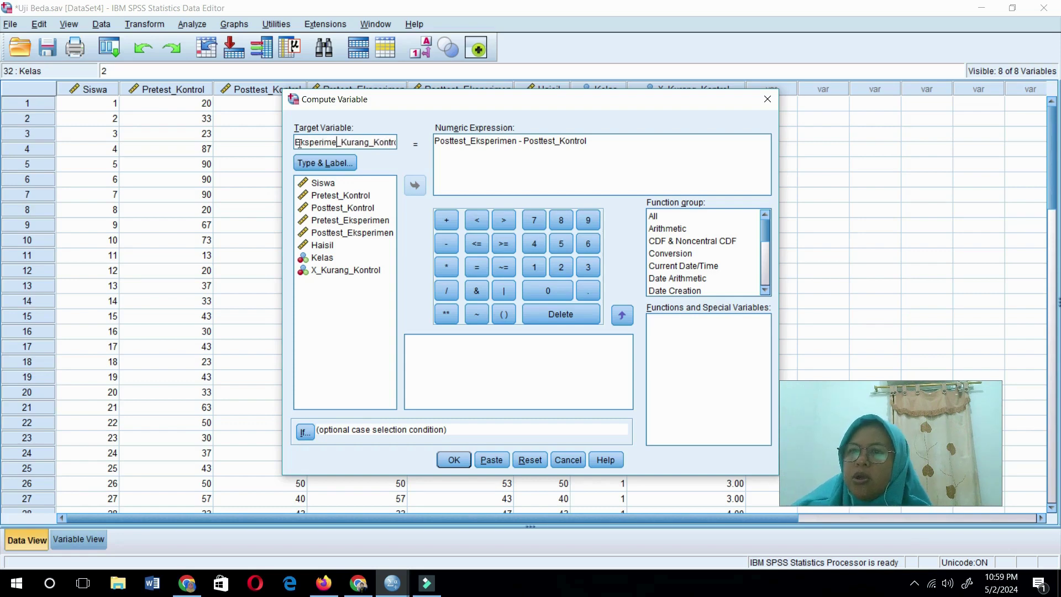
pyautogui.press('BackSpace')
pyautogui.press('BackSpace')
pyautogui.press('BackSpace')
pyautogui.press('BackSpace')
pyautogui.press('BackSpace')
pyautogui.press('BackSpace')
pyautogui.press('BackSpace')
pyautogui.press('BackSpace')
pyautogui.press('BackSpace')
# Step: Prefix the target variable name with Ieal so that it reads Ieal_Kurang_Kontrol
pyautogui.press('Delete')
pyautogui.write('Hal_')
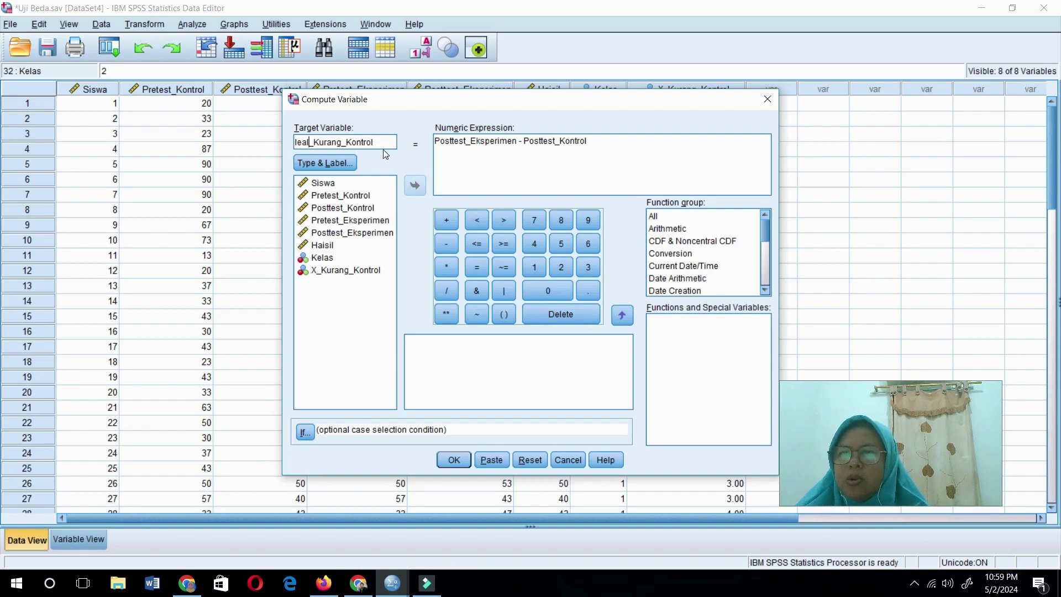
pyautogui.press('BackSpace')
pyautogui.press('BackSpace')
pyautogui.press('BackSpace')
pyautogui.press('BackSpace')
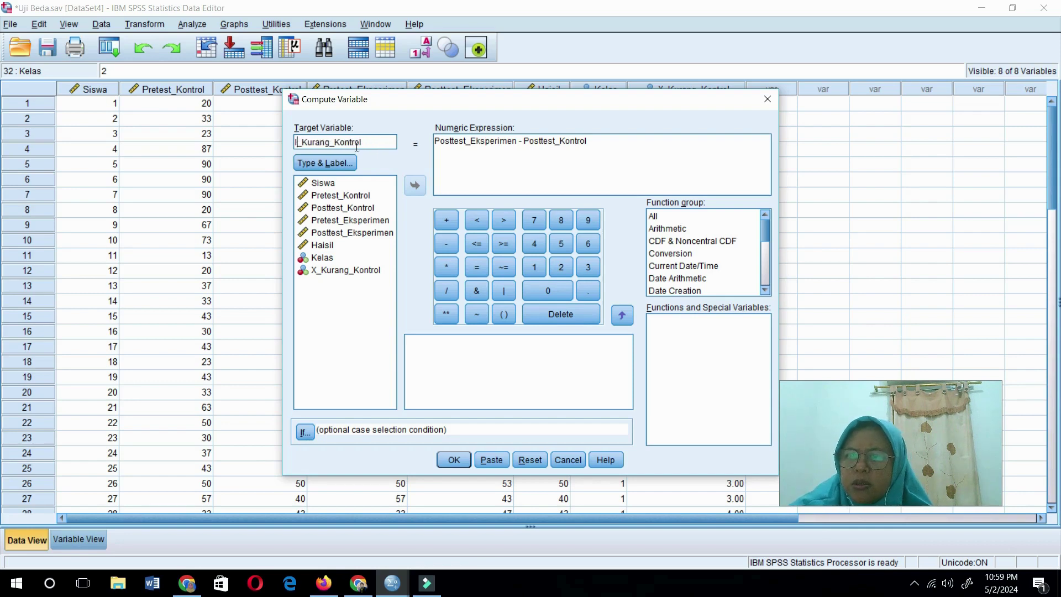
pyautogui.write('leal')
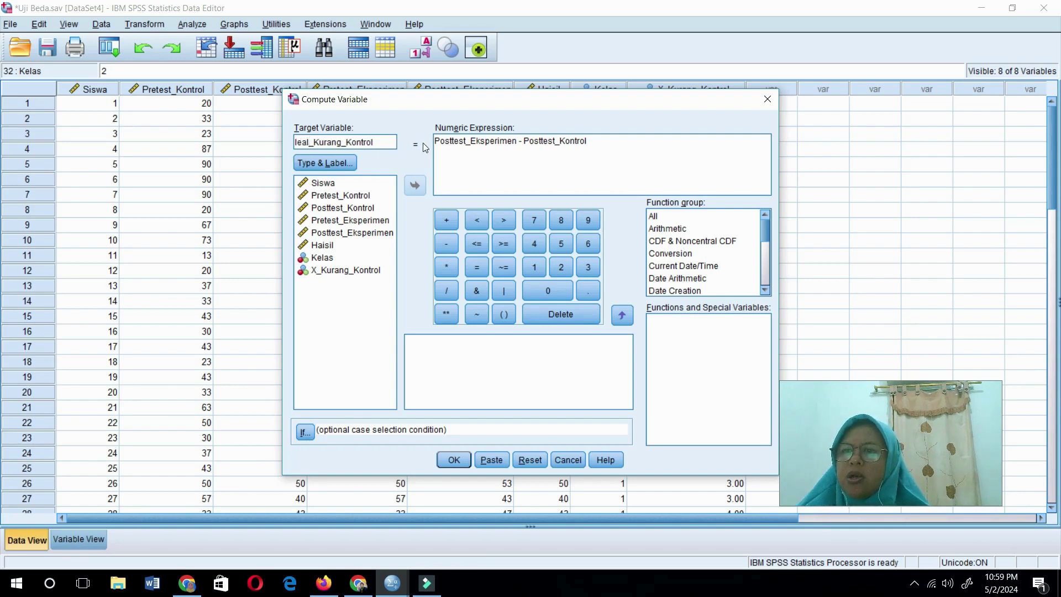
# Step: Replace the numeric expression with 100 - Posttest_Kontrol and compute the variable Ieal_Kurang_Kontrol
pyautogui.tripleClick(437, 139)
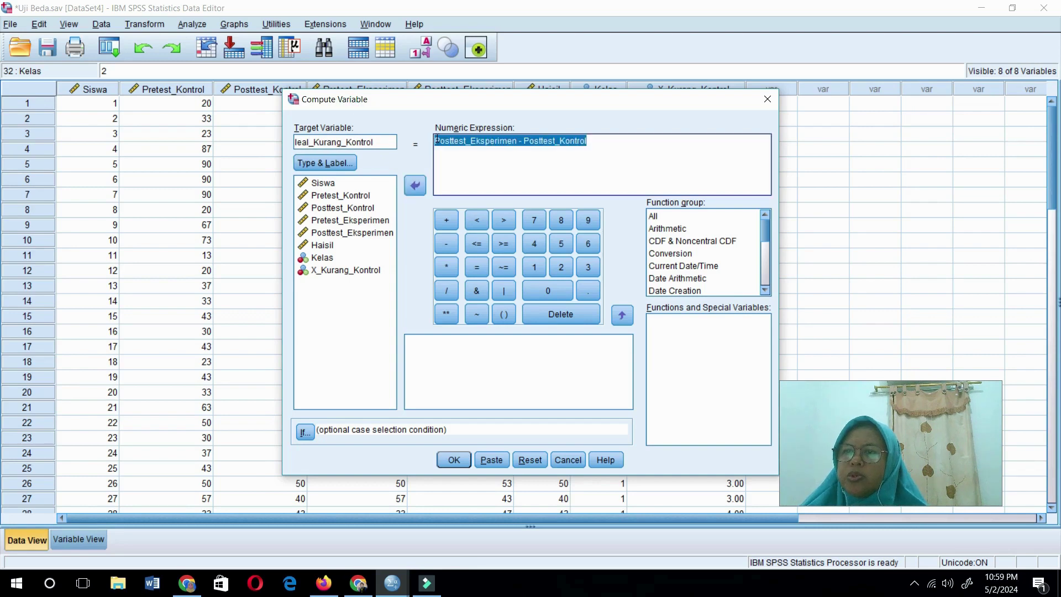
pyautogui.write('100')
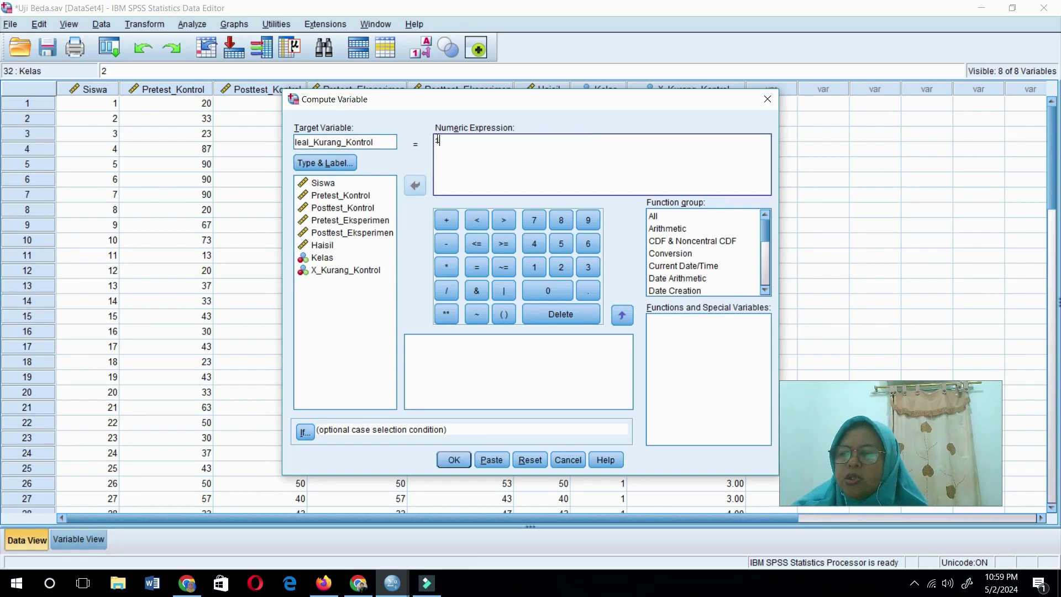
pyautogui.click(447, 246)
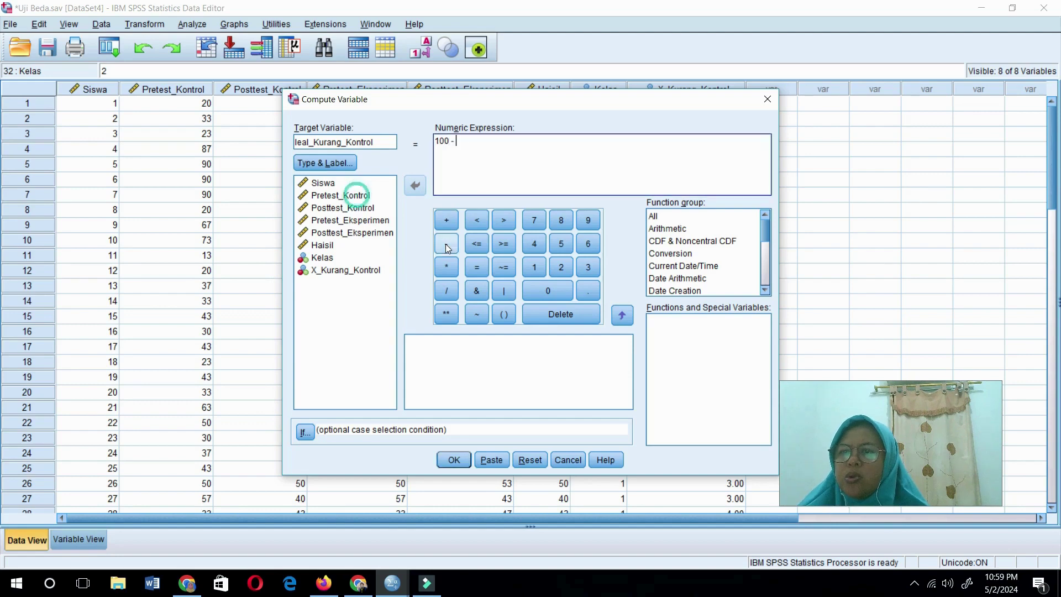
pyautogui.click(352, 236)
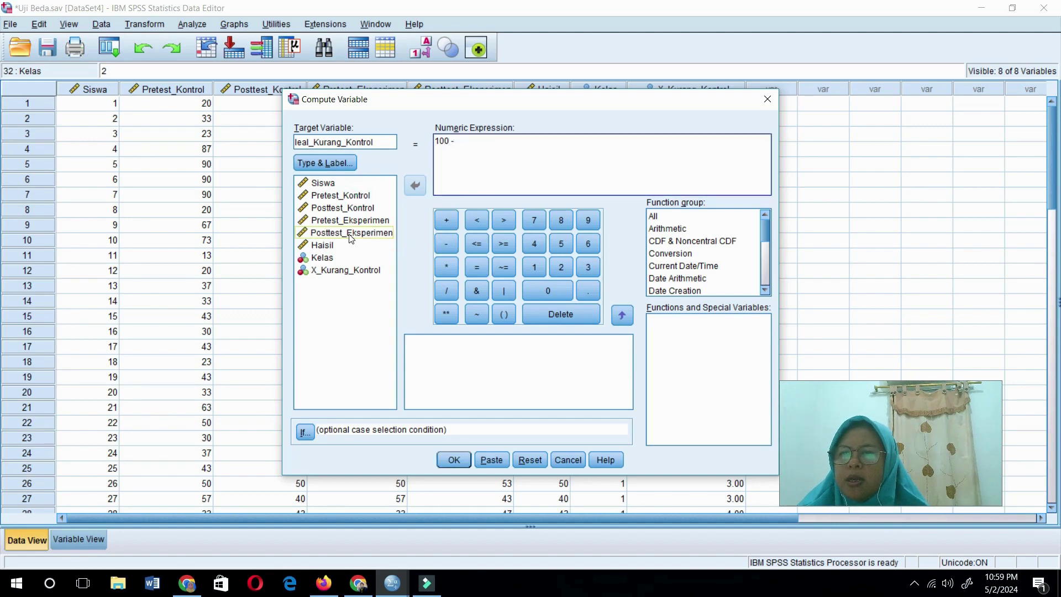
pyautogui.click(354, 209)
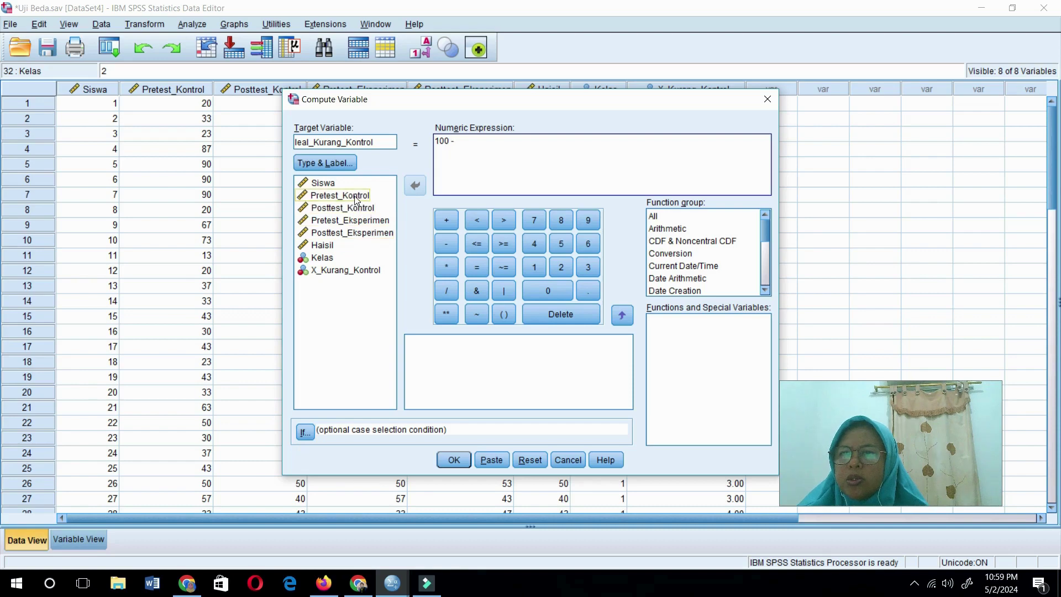
pyautogui.click(356, 210)
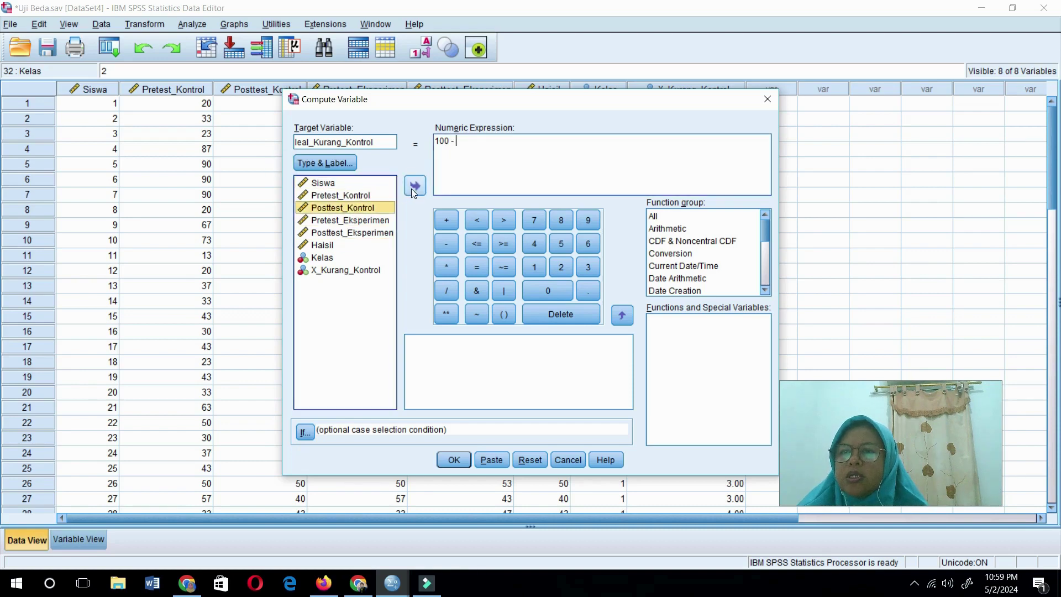
pyautogui.click(411, 187)
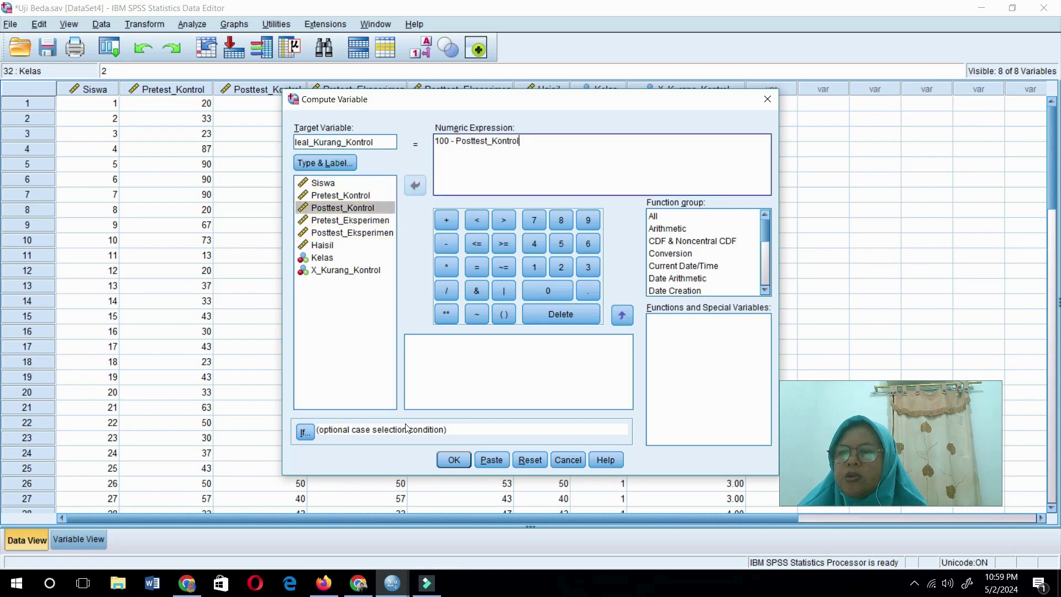
pyautogui.click(447, 459)
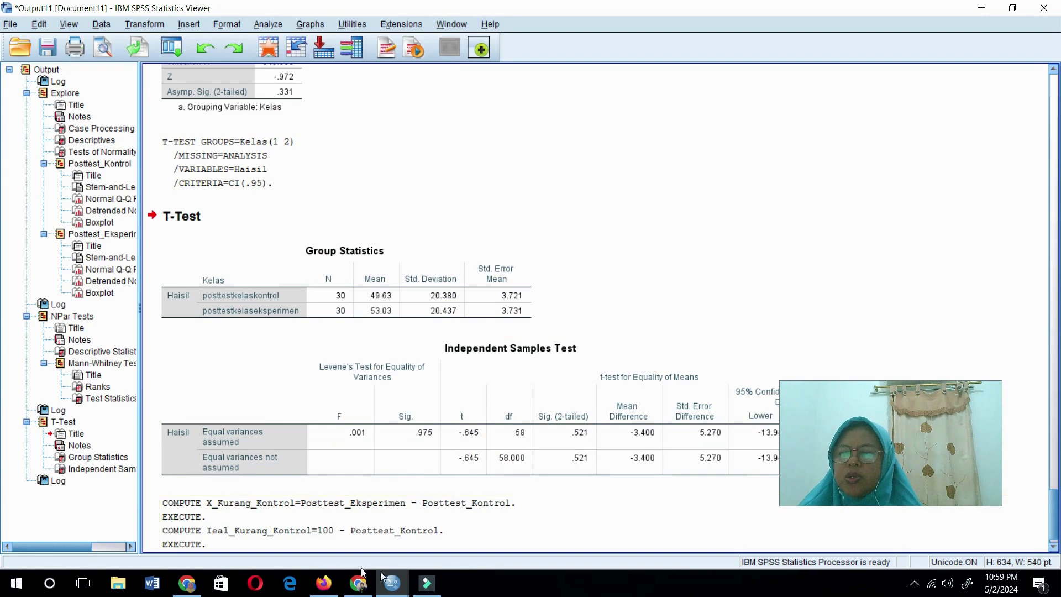
# Step: Preview the Uji Beda.sav data for the newly computed Ieal_Kurang_Kontrol column and return to the output document
pyautogui.moveTo(391, 581)
pyautogui.moveTo(339, 534)
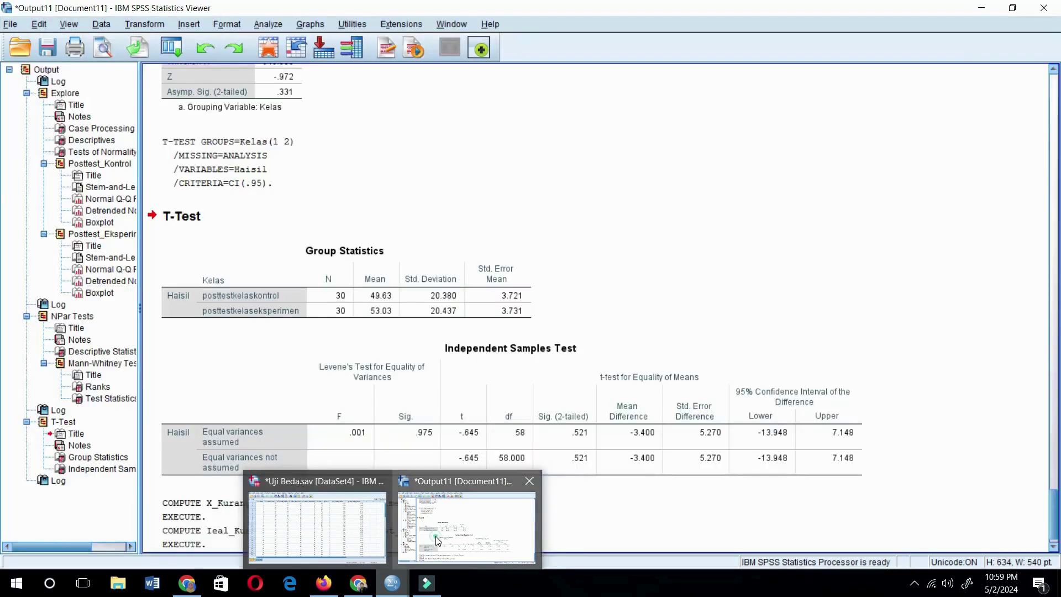
pyautogui.click(436, 536)
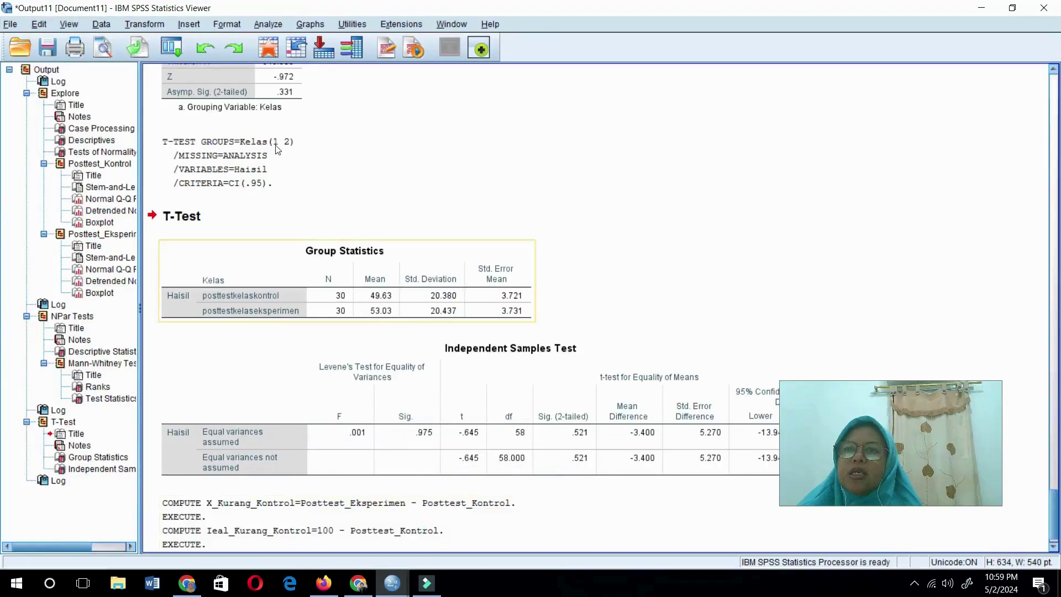
# Step: Start another Compute Variable operation and replace the target variable name with NGain
pyautogui.click(144, 24)
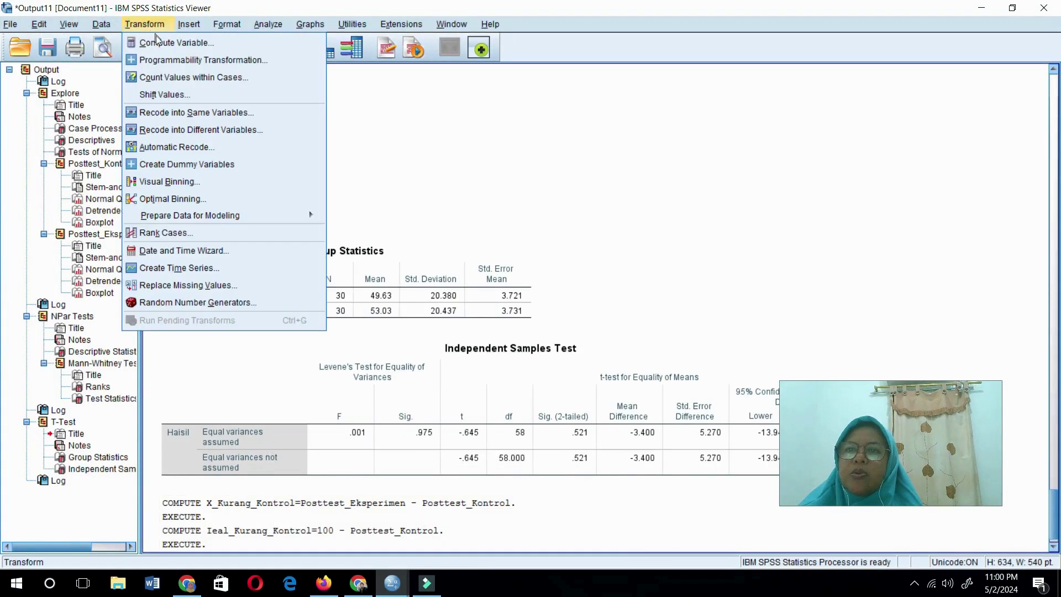
pyautogui.click(160, 43)
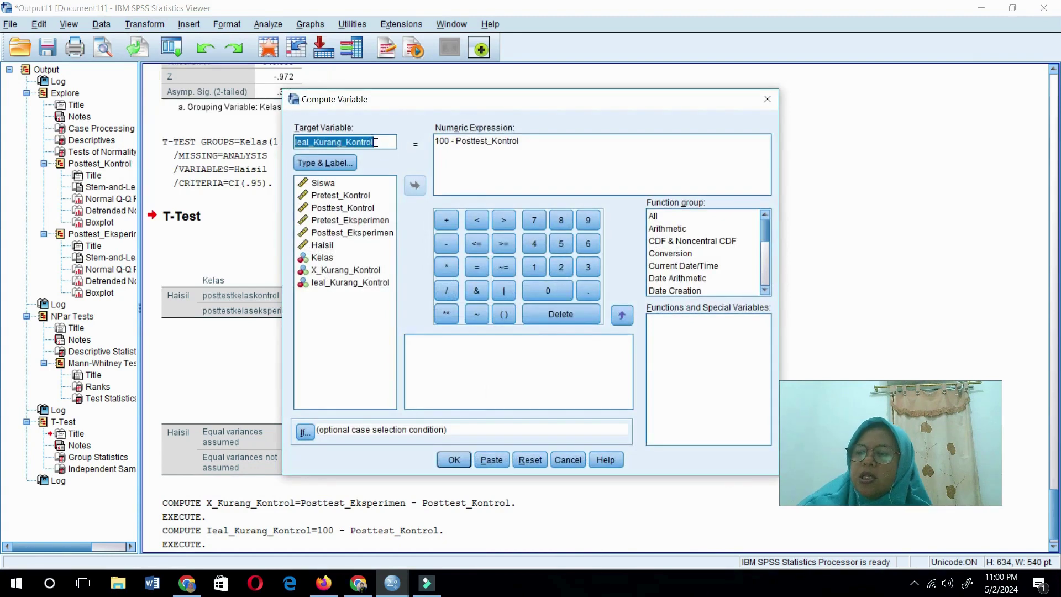
pyautogui.press('BackSpace')
pyautogui.write('NGain')
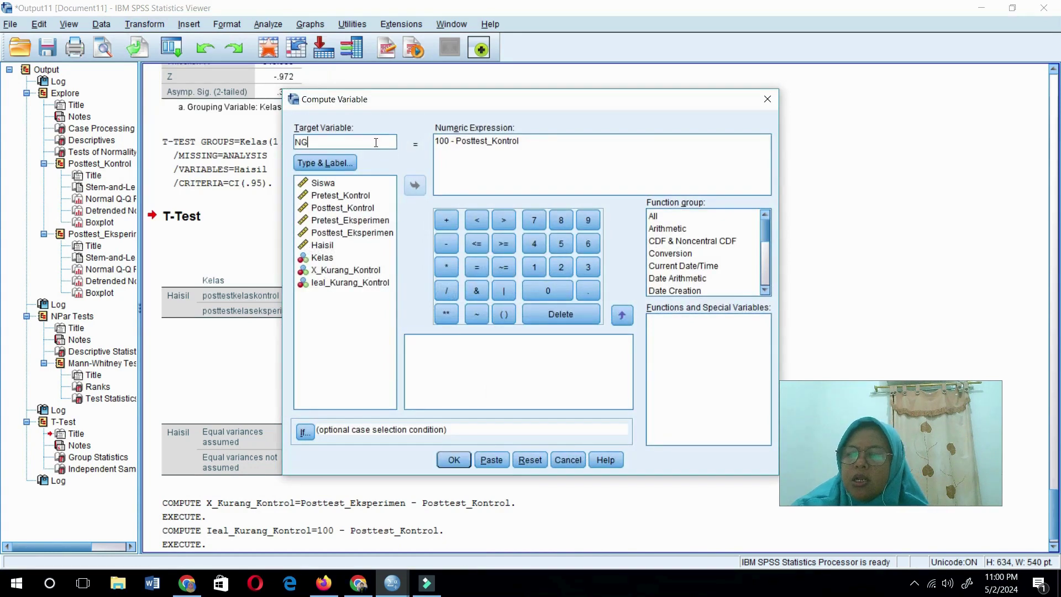
# Step: Replace the numeric expression with X_Kurang_Kontrol / Ieal_Kurang_Kontrol and compute the variable NGain
pyautogui.click(438, 142)
pyautogui.hotkey('ctrl', 'a')
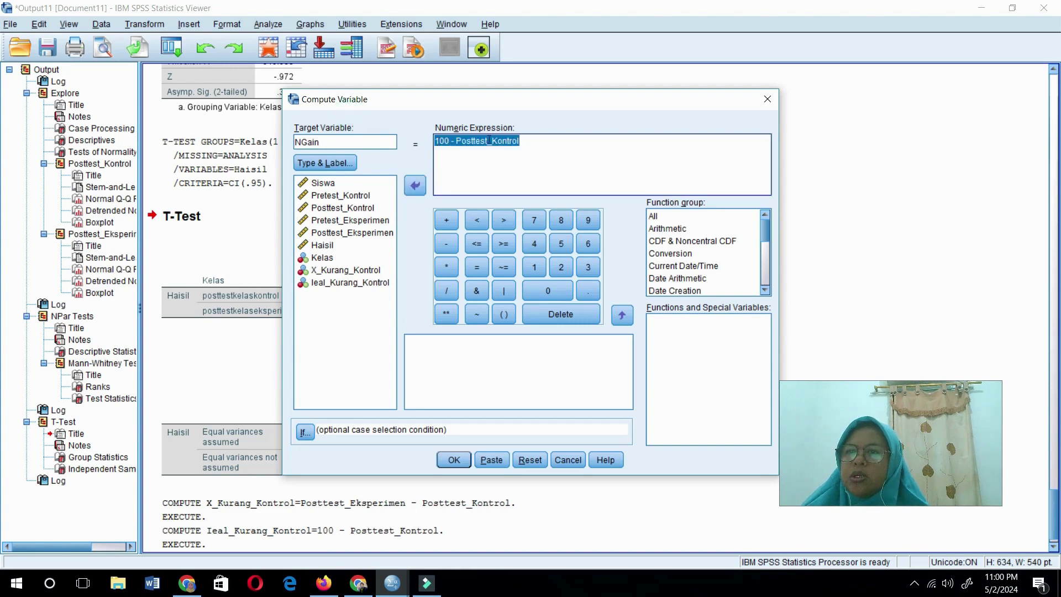
pyautogui.press('BackSpace')
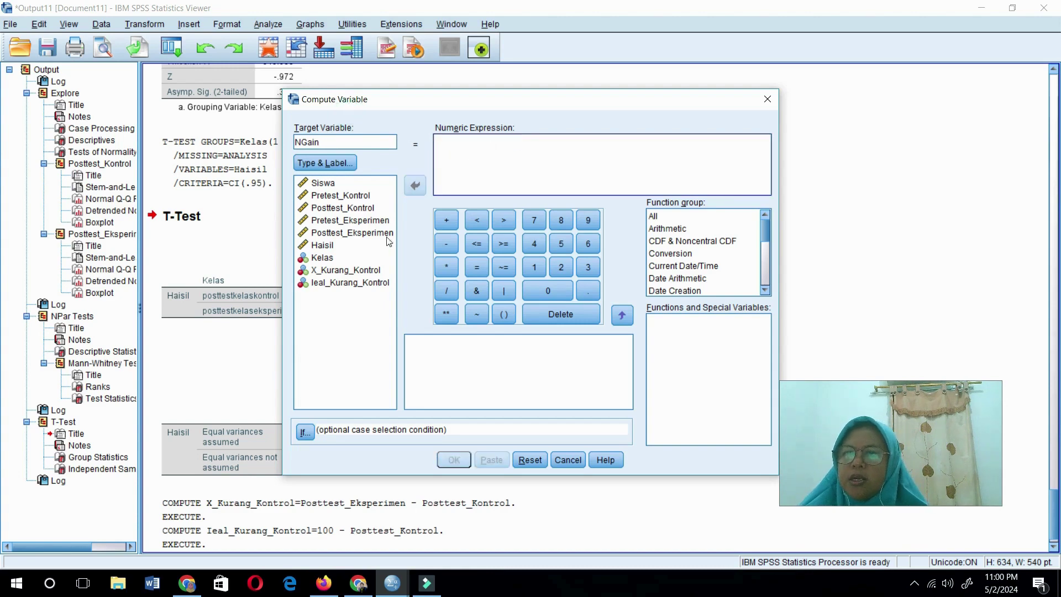
pyautogui.click(364, 269)
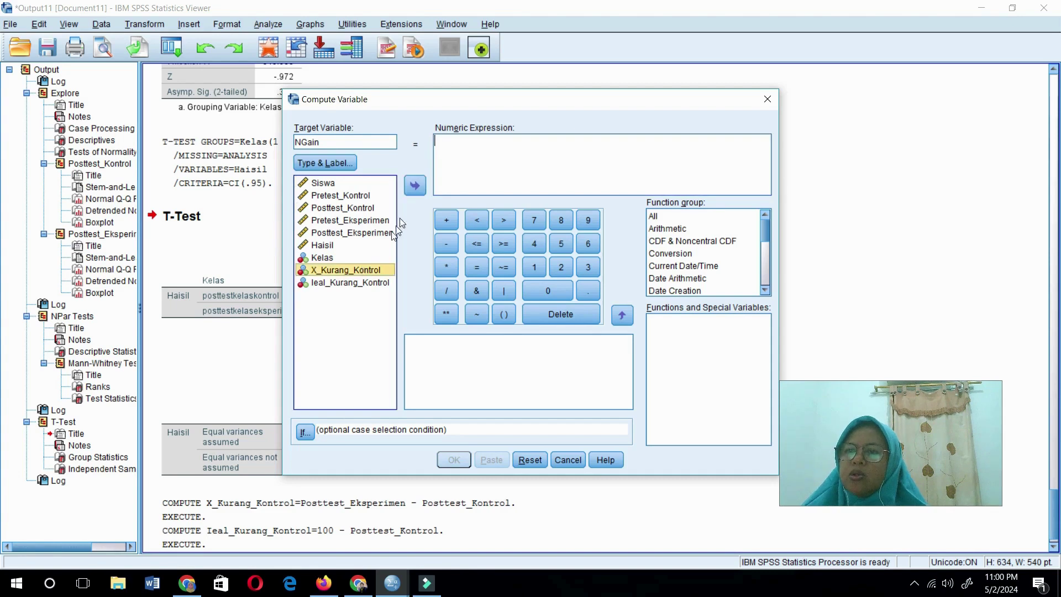
pyautogui.click(416, 187)
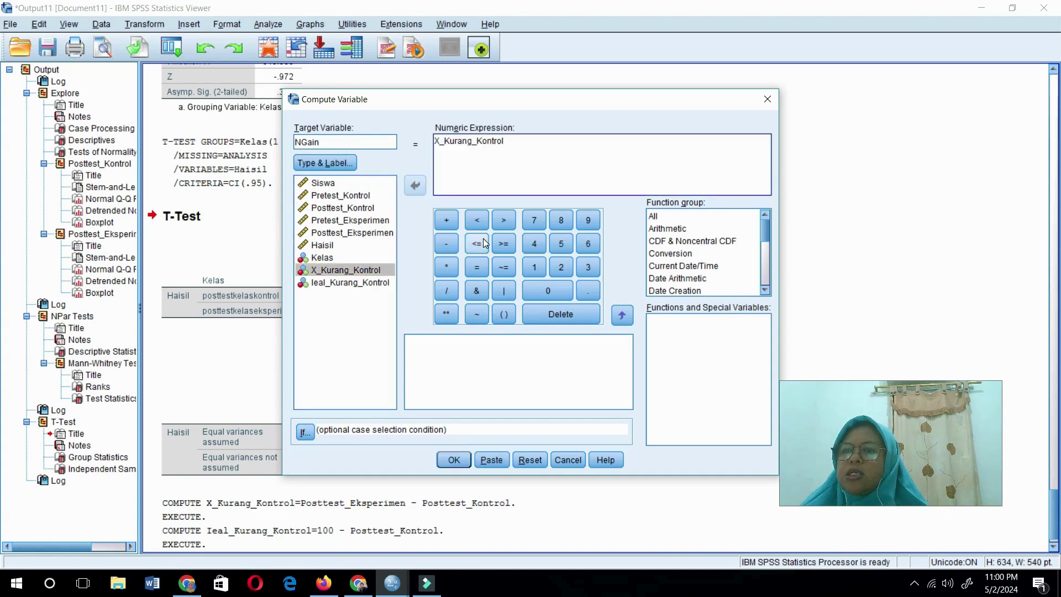
pyautogui.click(447, 291)
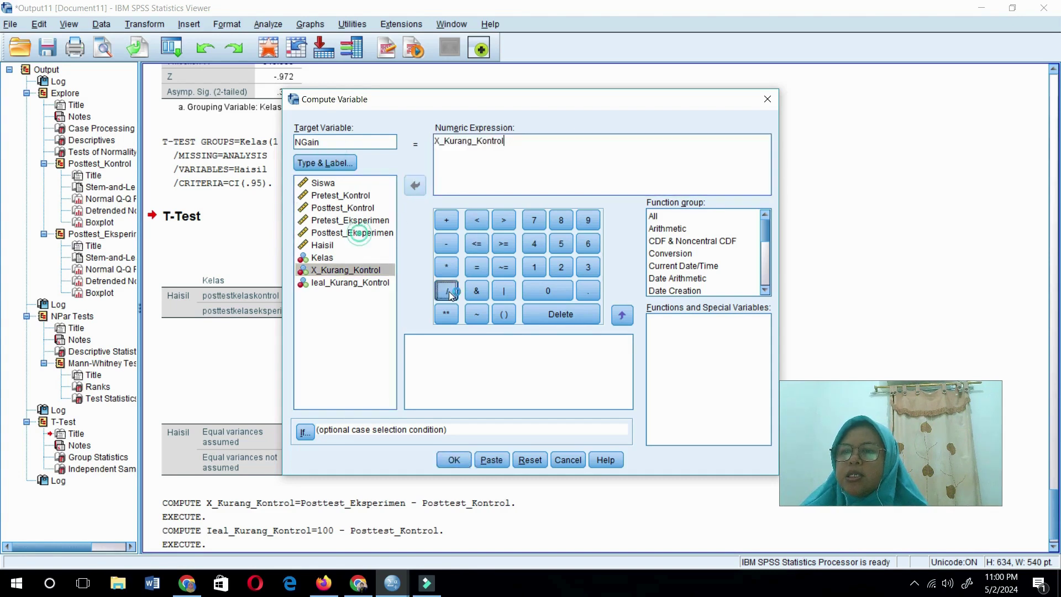
pyautogui.click(386, 283)
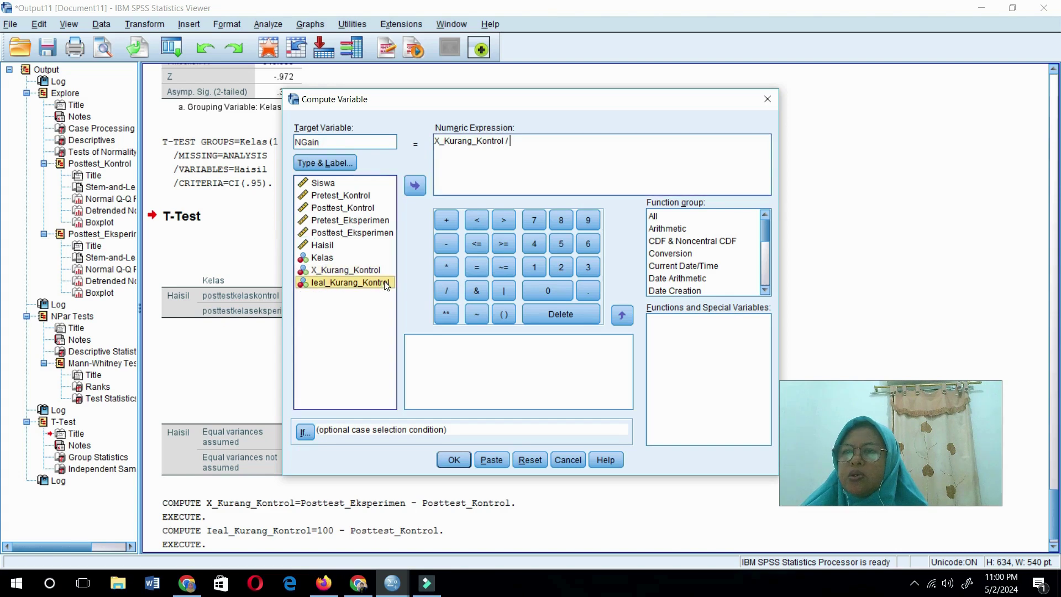
pyautogui.click(416, 187)
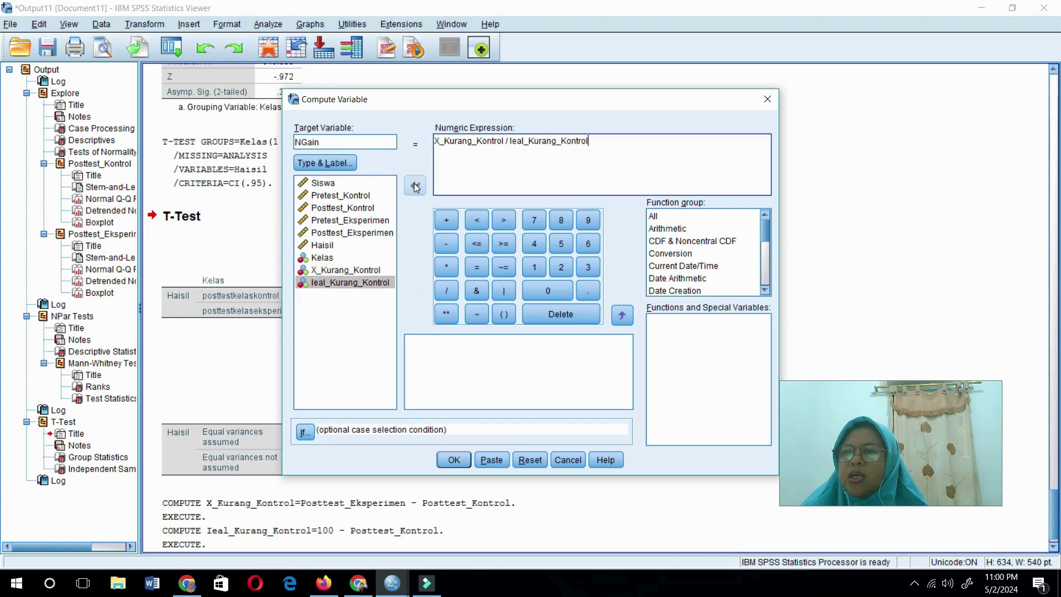
pyautogui.click(453, 460)
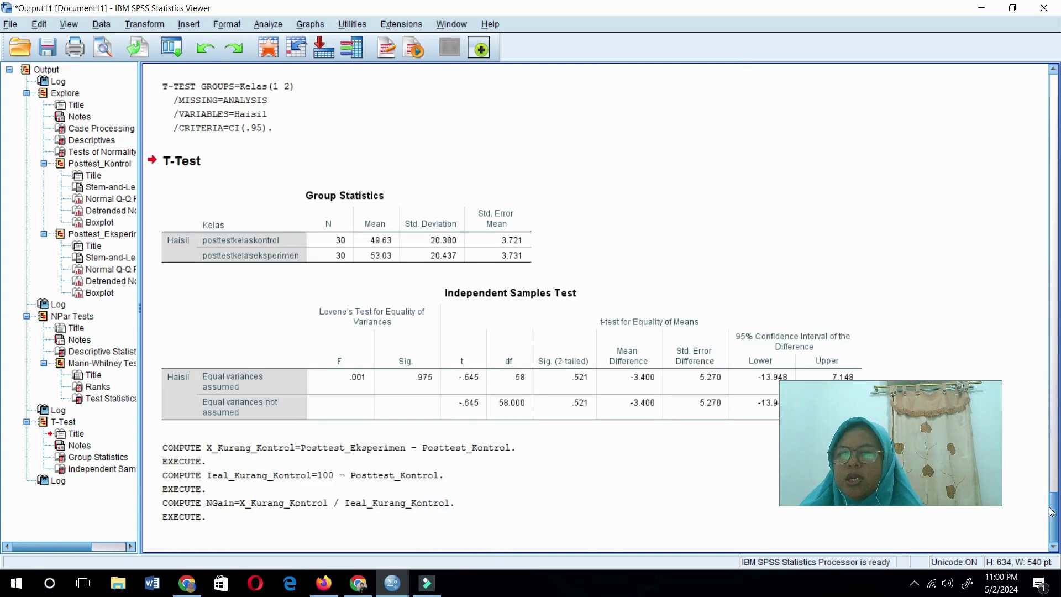
# Step: Check the NGain column in the Uji Beda.sav data and return to the output document
pyautogui.moveTo(402, 593)
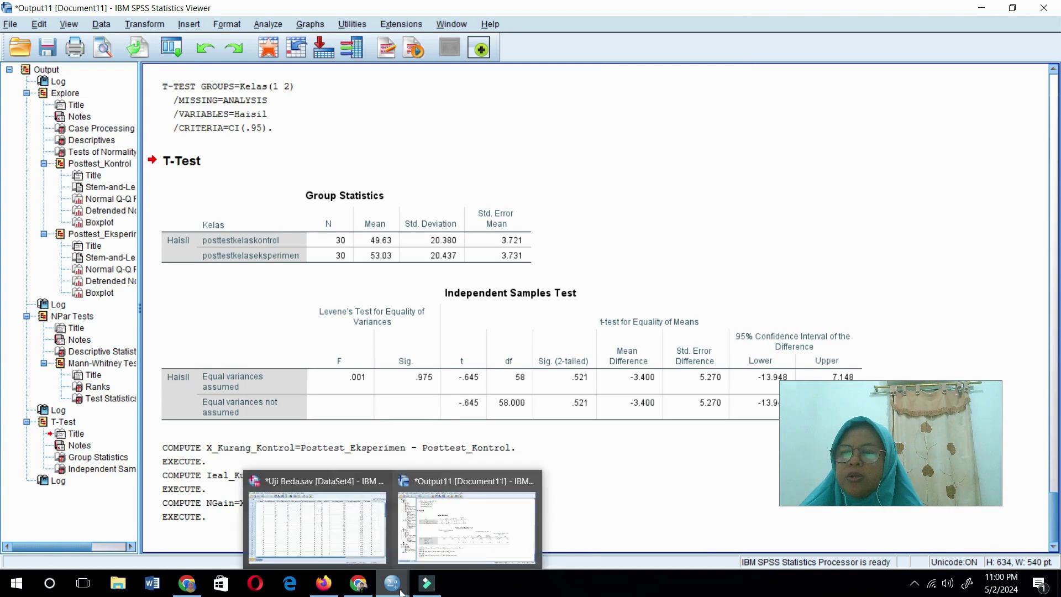
pyautogui.click(374, 547)
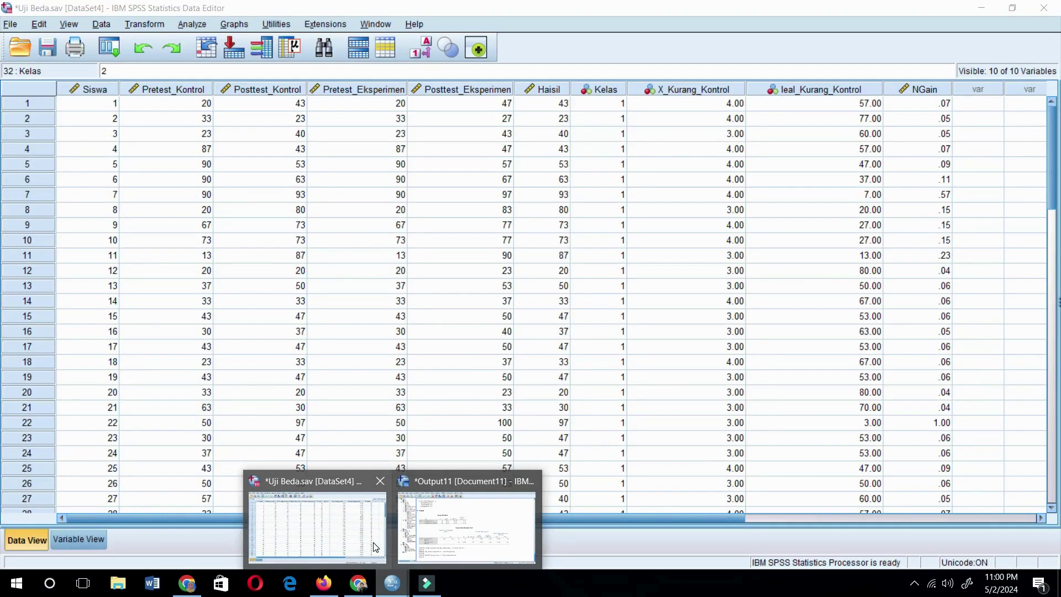
pyautogui.click(430, 530)
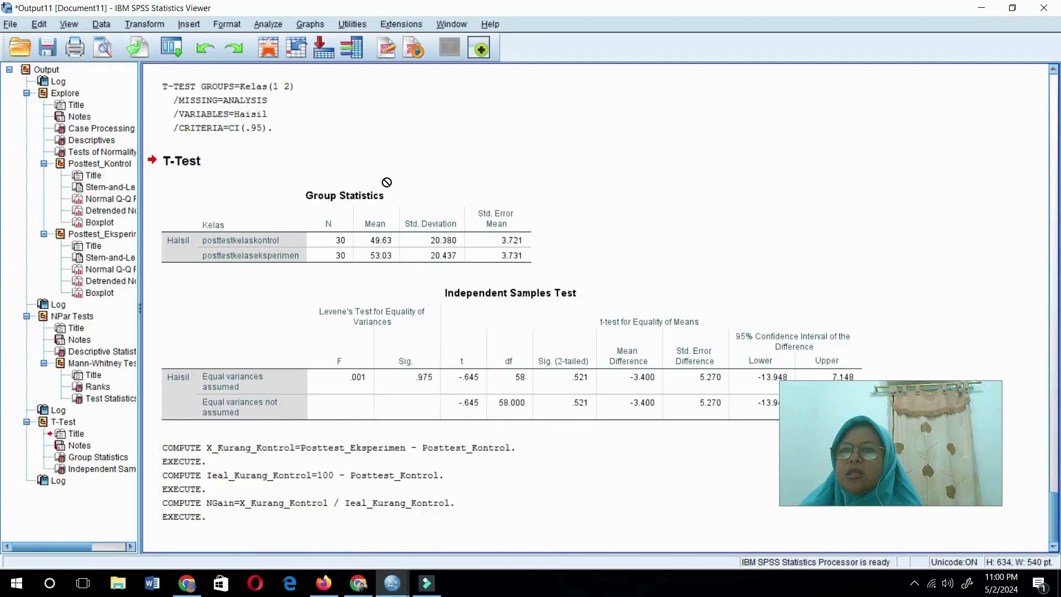
# Step: Start a new Compute Variable operation and append persen to the target variable name so that it reads NGainpersen
pyautogui.click(144, 24)
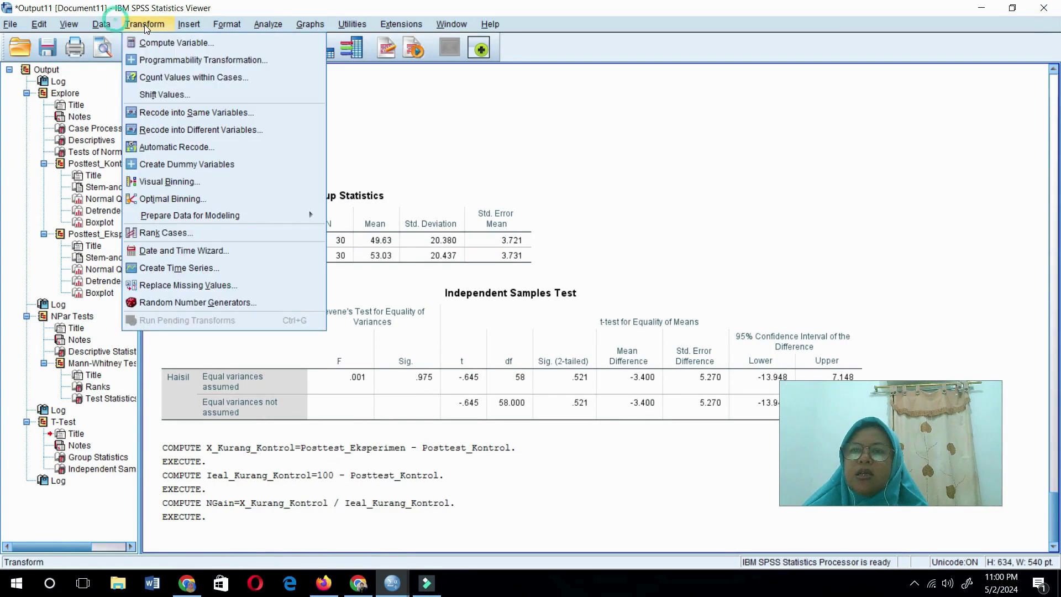
pyautogui.click(150, 42)
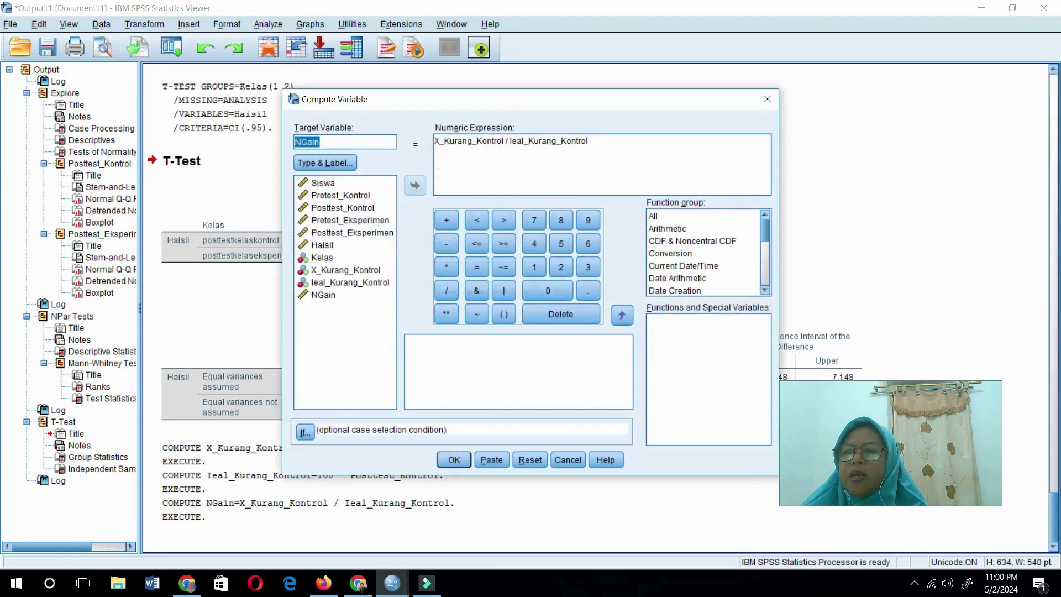
pyautogui.click(353, 144)
pyautogui.write('persen')
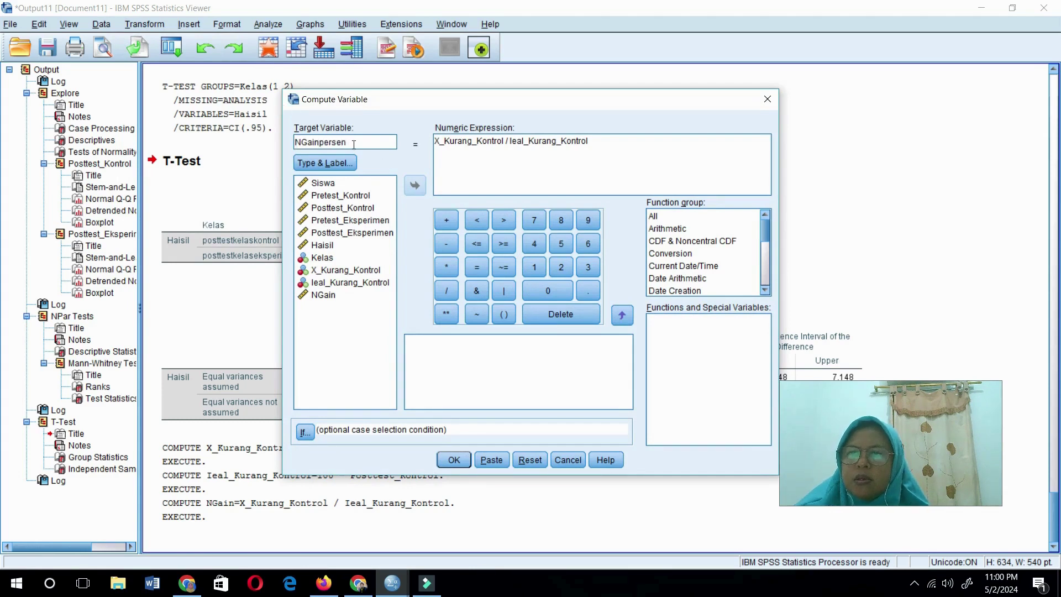
# Step: Replace the numeric expression with NGain * 100 and compute the variable NGainpersen
pyautogui.click(596, 144)
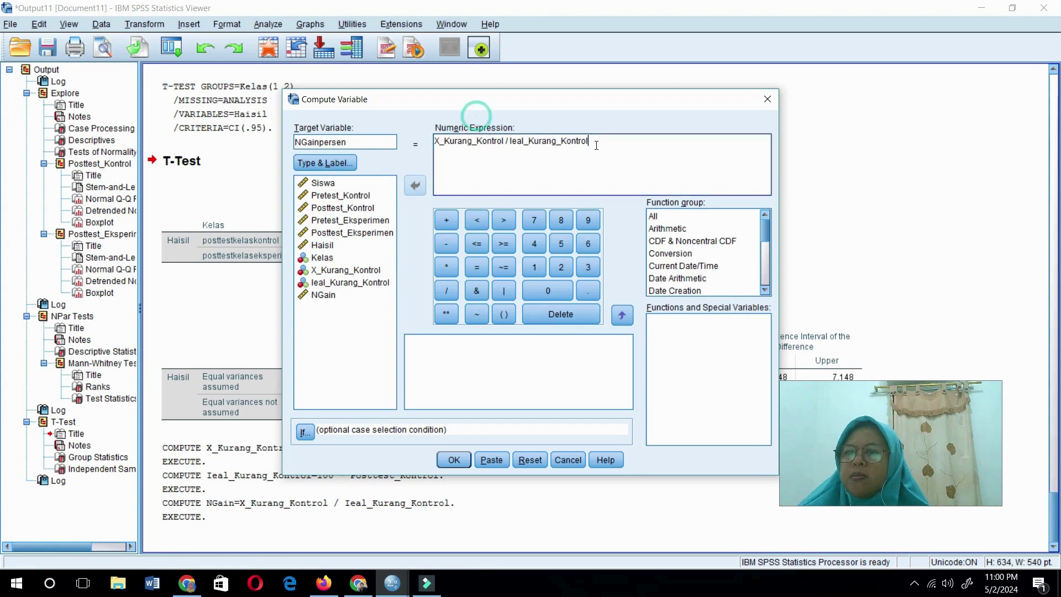
pyautogui.press('BackSpace')
pyautogui.press('BackSpace')
pyautogui.press('BackSpace')
pyautogui.press('BackSpace')
pyautogui.press('BackSpace')
pyautogui.press('BackSpace')
pyautogui.press('BackSpace')
pyautogui.press('BackSpace')
pyautogui.press('BackSpace')
pyautogui.press('BackSpace')
pyautogui.press('BackSpace')
pyautogui.press('BackSpace')
pyautogui.press('BackSpace')
pyautogui.press('BackSpace')
pyautogui.press('BackSpace')
pyautogui.press('BackSpace')
pyautogui.press('BackSpace')
pyautogui.press('BackSpace')
pyautogui.press('BackSpace')
pyautogui.press('BackSpace')
pyautogui.press('BackSpace')
pyautogui.press('BackSpace')
pyautogui.press('BackSpace')
pyautogui.press('BackSpace')
pyautogui.press('BackSpace')
pyautogui.press('BackSpace')
pyautogui.press('BackSpace')
pyautogui.press('BackSpace')
pyautogui.press('BackSpace')
pyautogui.press('BackSpace')
pyautogui.press('BackSpace')
pyautogui.press('BackSpace')
pyautogui.press('BackSpace')
pyautogui.press('BackSpace')
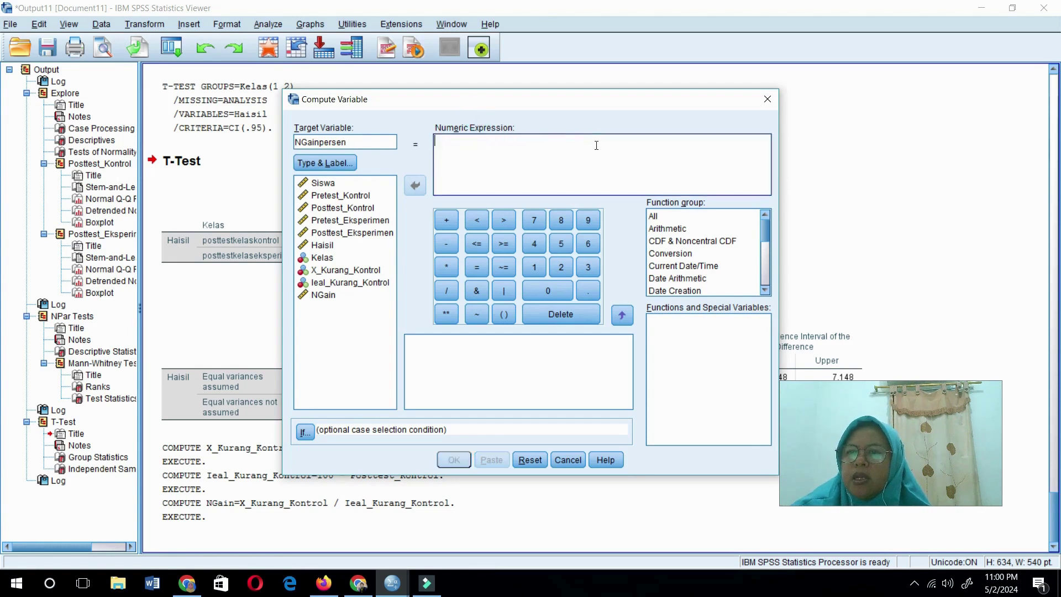
pyautogui.click(332, 296)
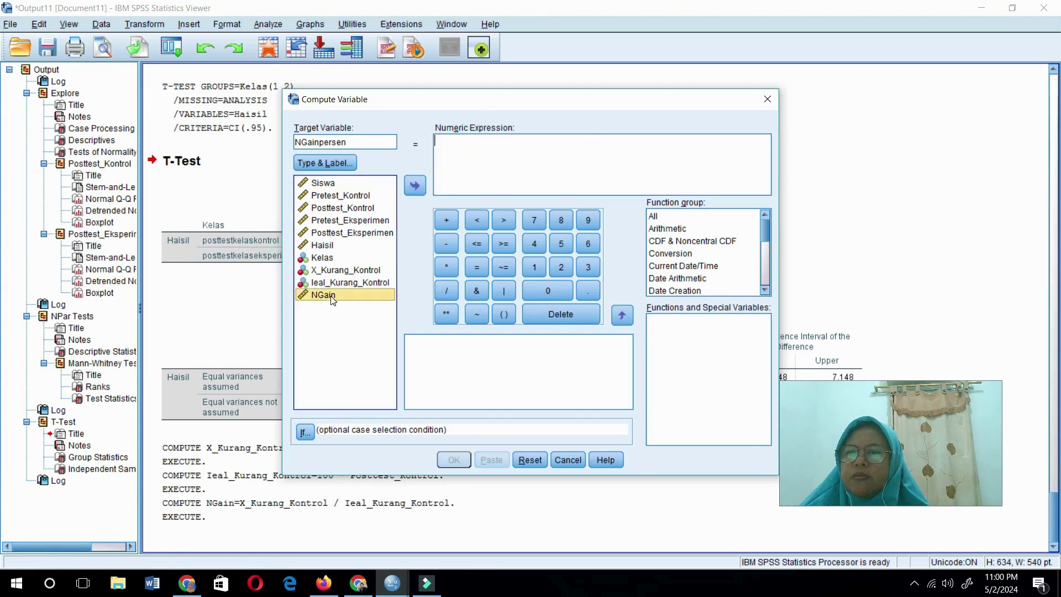
pyautogui.click(415, 186)
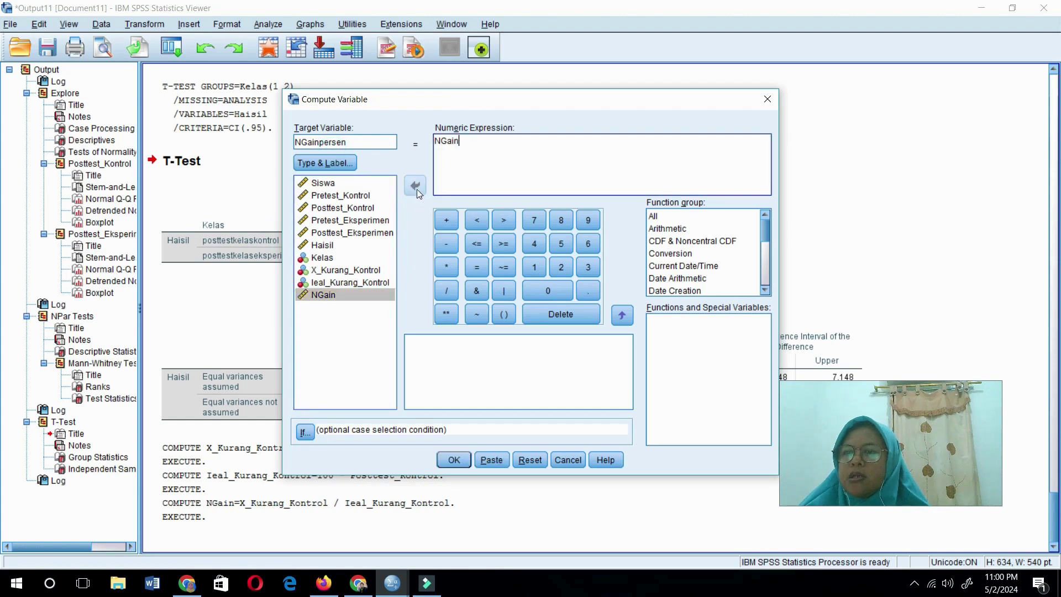
pyautogui.click(447, 269)
pyautogui.write('100')
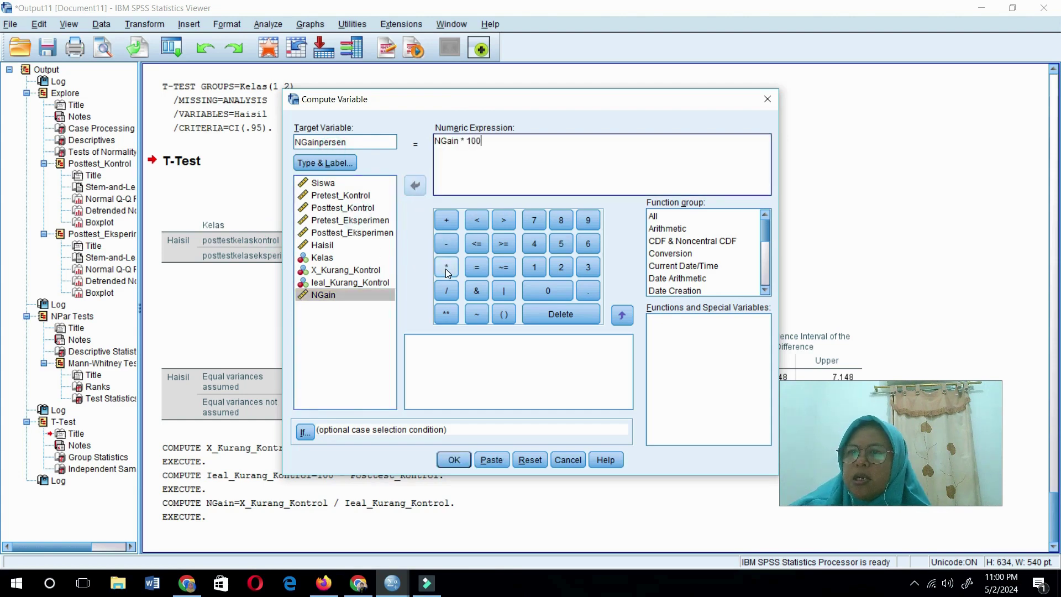
pyautogui.click(454, 460)
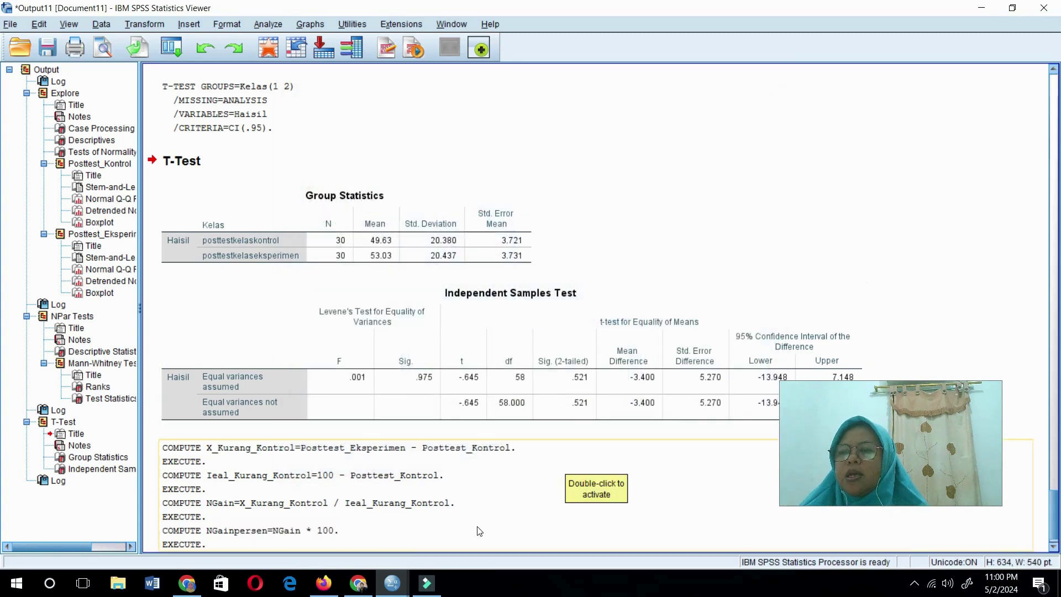
# Step: Preview the NGainpersen column in the Uji Beda.sav data and return to the output document
pyautogui.moveTo(383, 591)
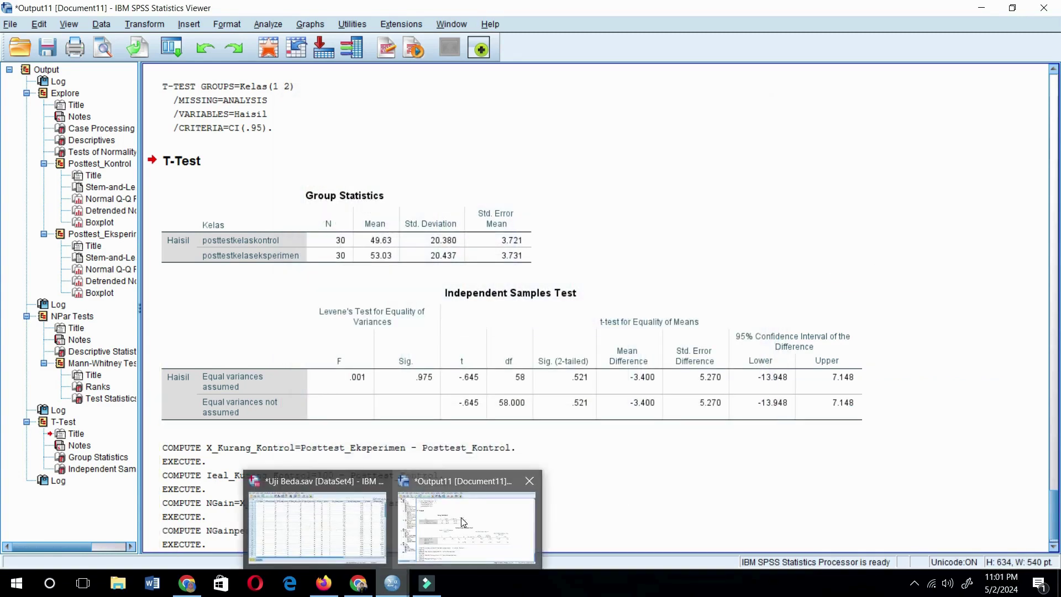
pyautogui.moveTo(369, 539)
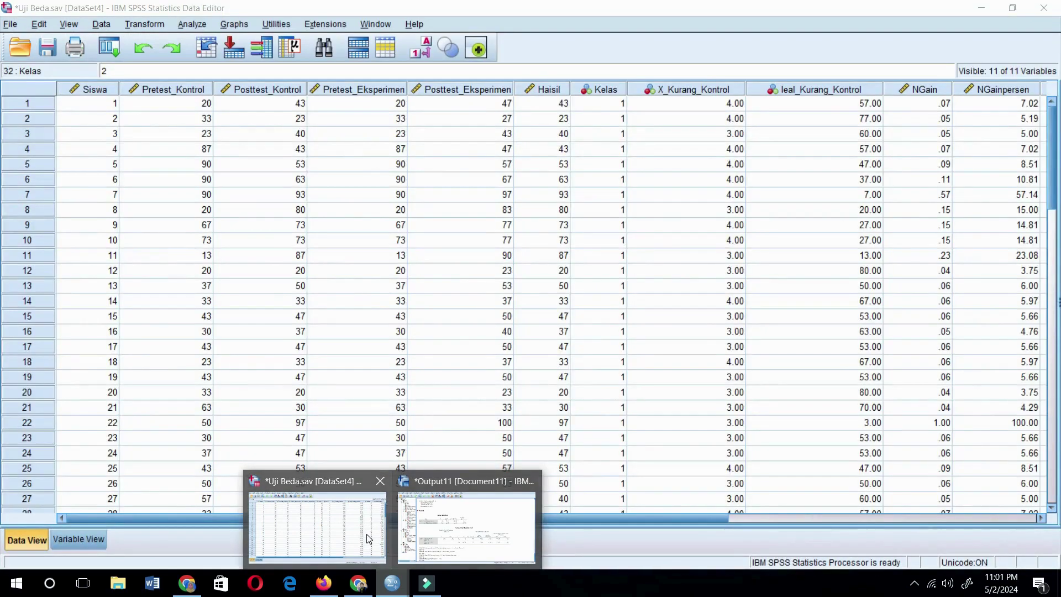
pyautogui.click(426, 516)
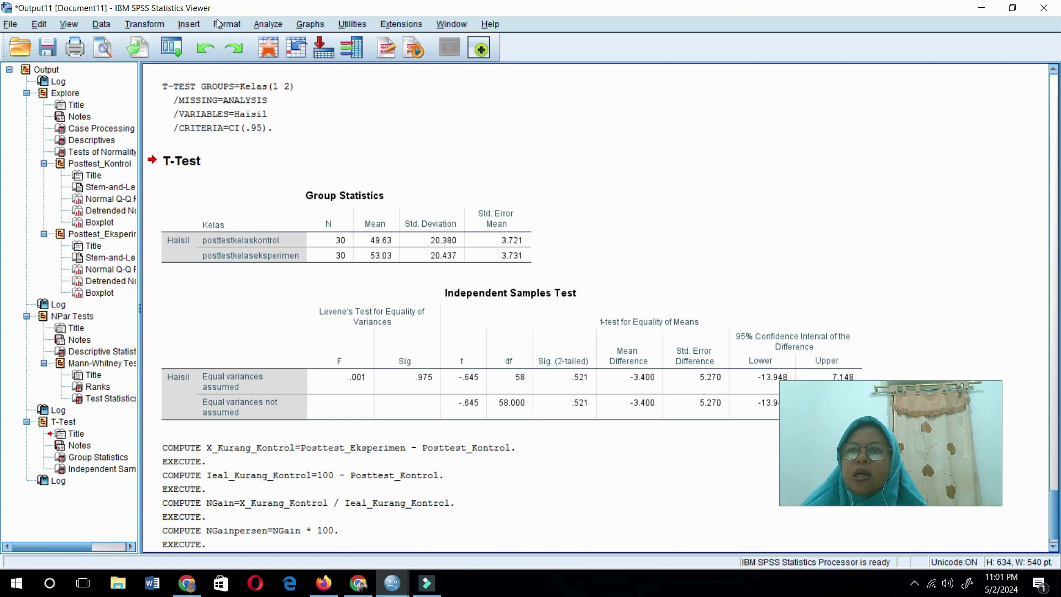
# Step: Start a Descriptives analysis and add NGain and NGainpersen as the variables to analyze
pyautogui.click(269, 24)
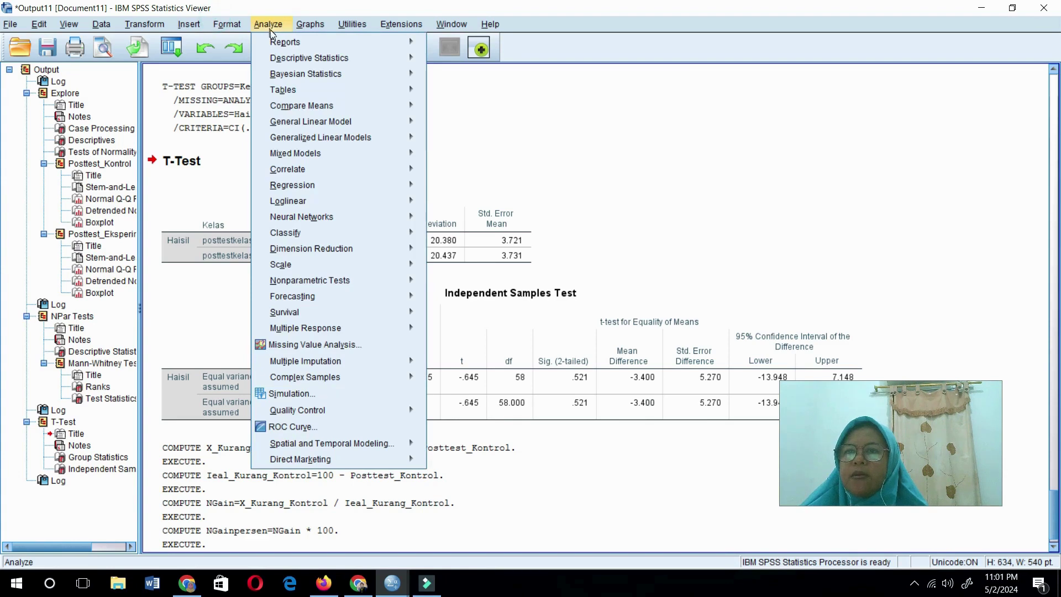
pyautogui.moveTo(278, 59)
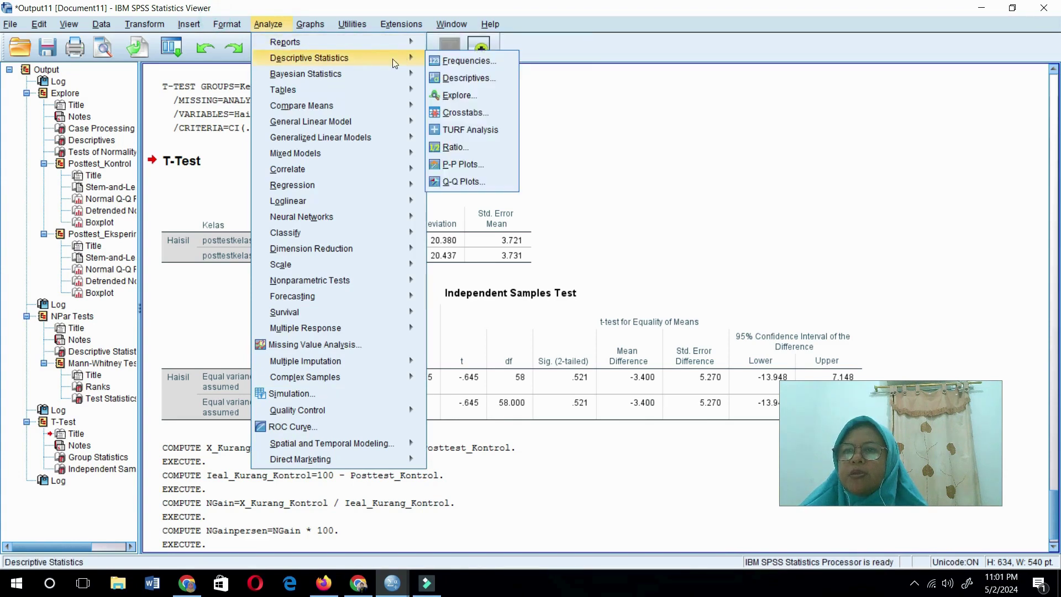
pyautogui.click(453, 78)
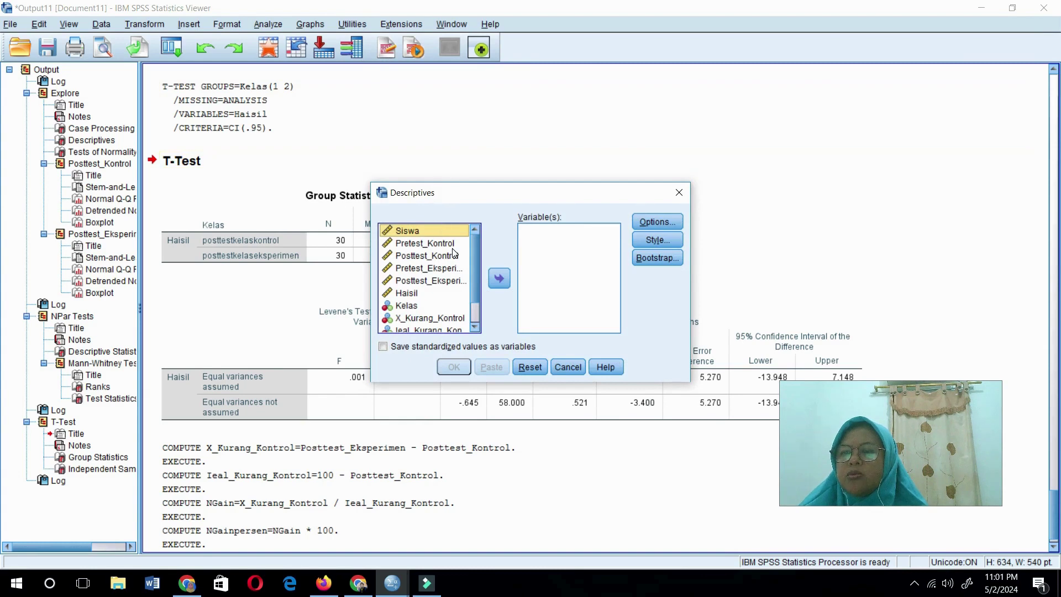
pyautogui.scroll(-1, 477, 306)
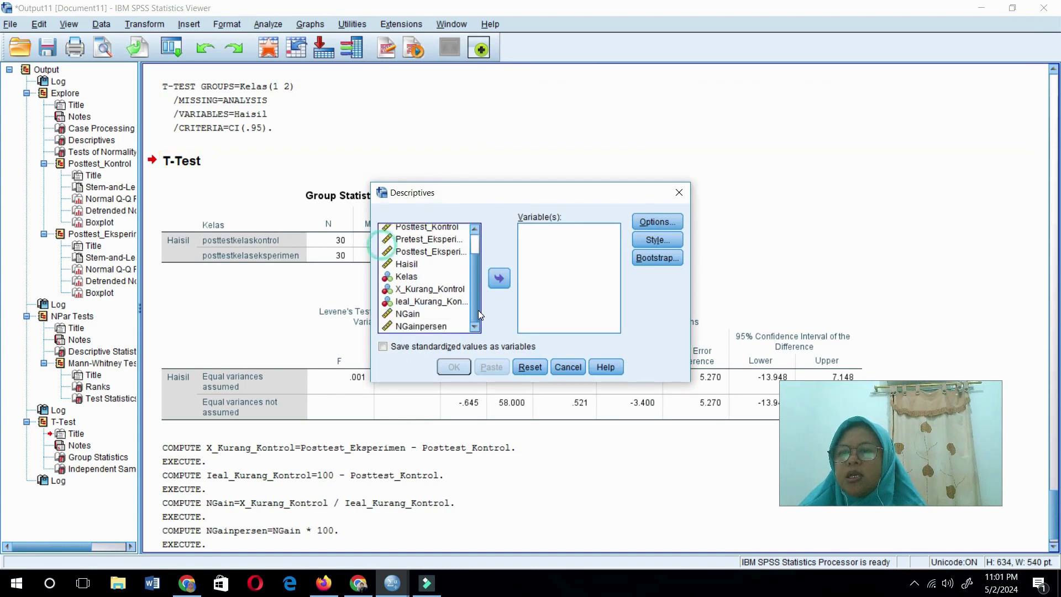
pyautogui.click(416, 314)
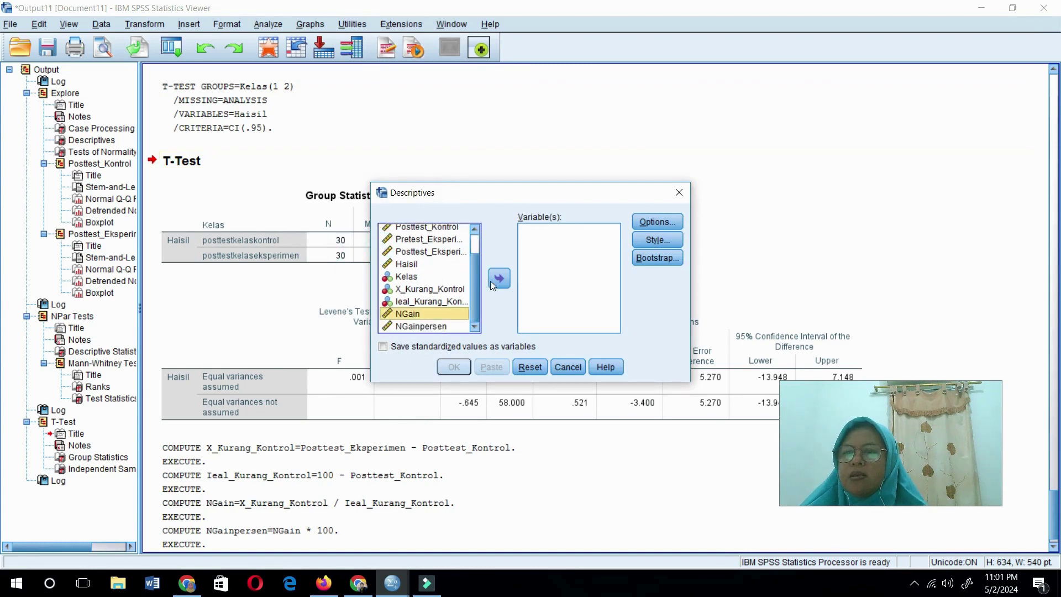
pyautogui.click(499, 279)
pyautogui.click(436, 327)
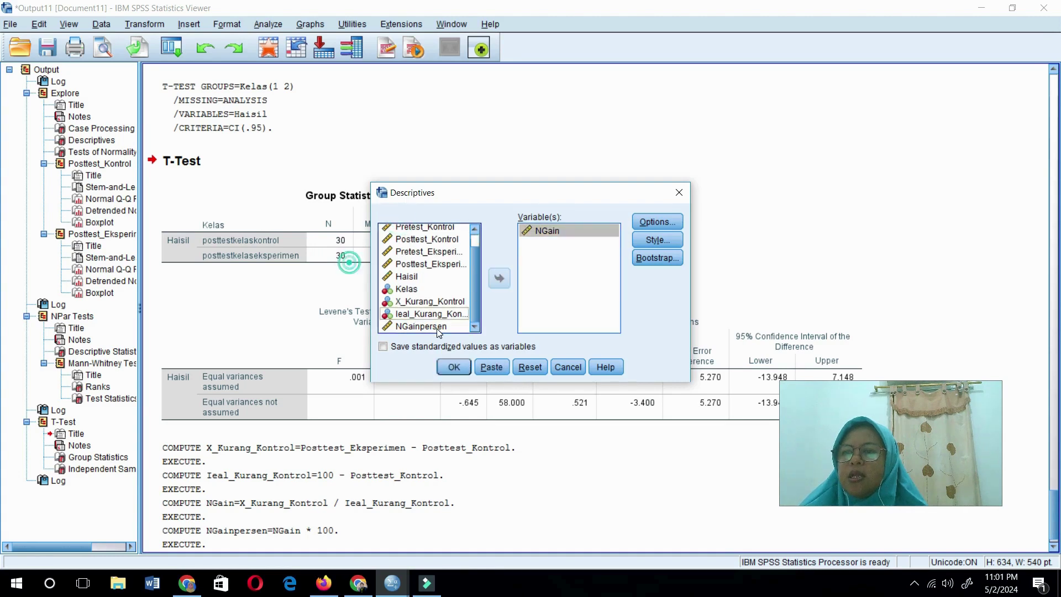
pyautogui.click(508, 282)
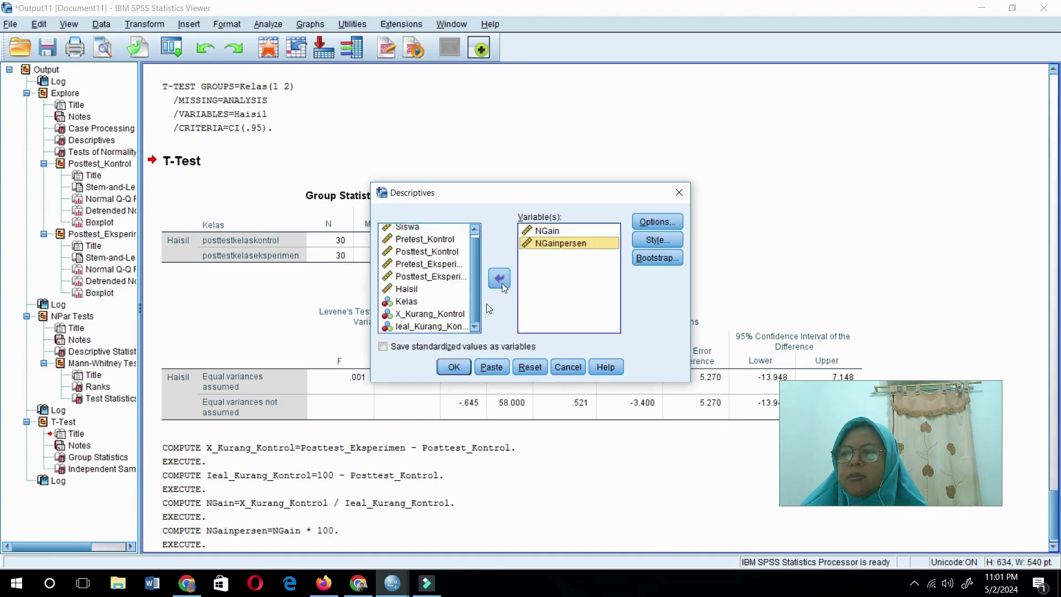
# Step: Keep mean, standard deviation, minimum and maximum as the statistics and run the Descriptives analysis for NGain and NGainpersen
pyautogui.click(650, 222)
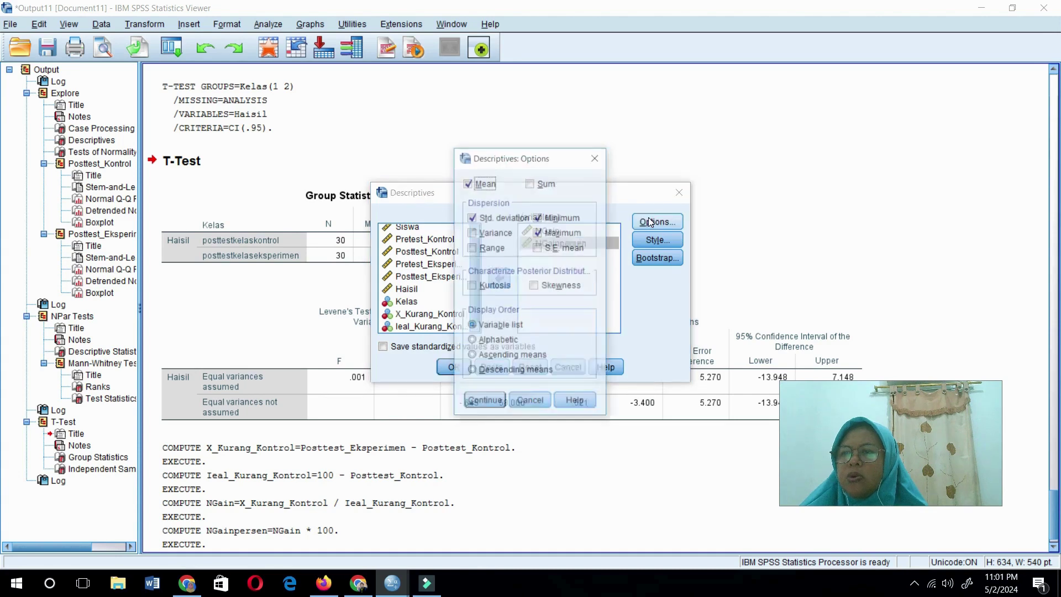
pyautogui.click(484, 403)
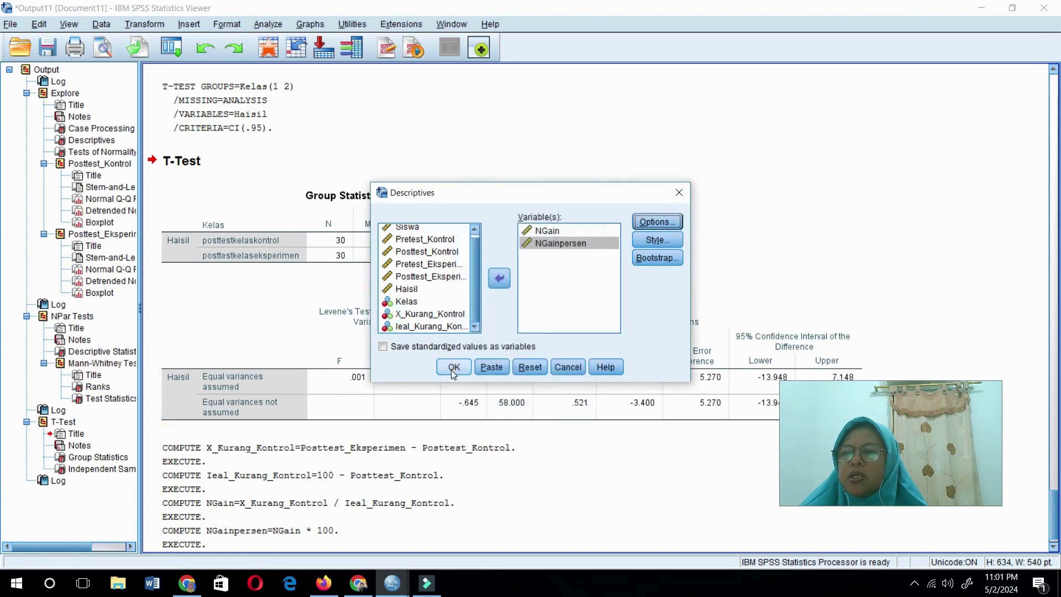
pyautogui.click(453, 367)
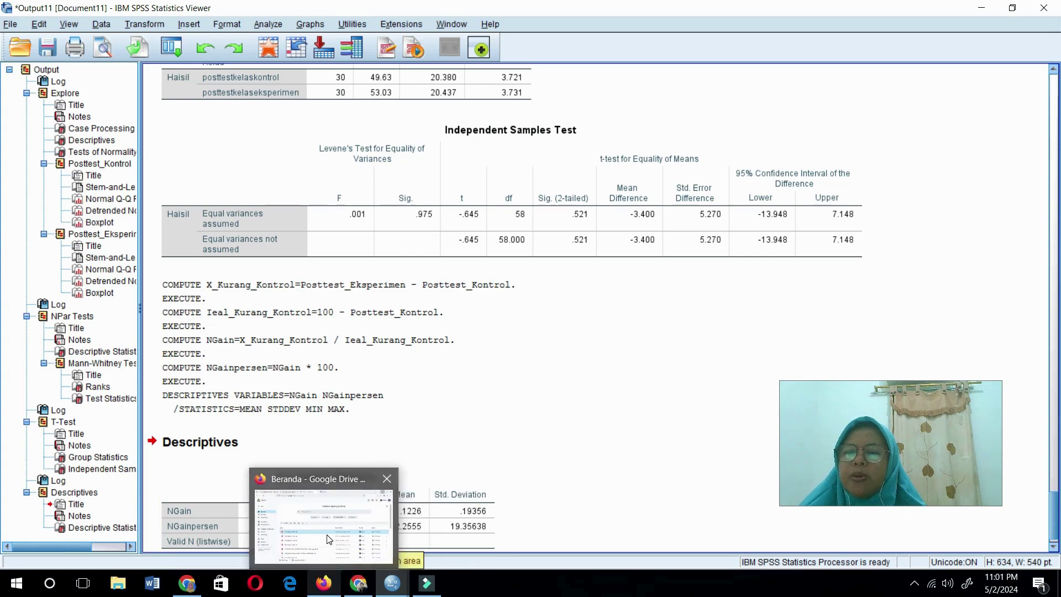
# Step: Switch to Firefox and look through the "pembagian skor n gain" image results for the N-Gain category and effectiveness tables
pyautogui.click(326, 531)
pyautogui.click(259, 15)
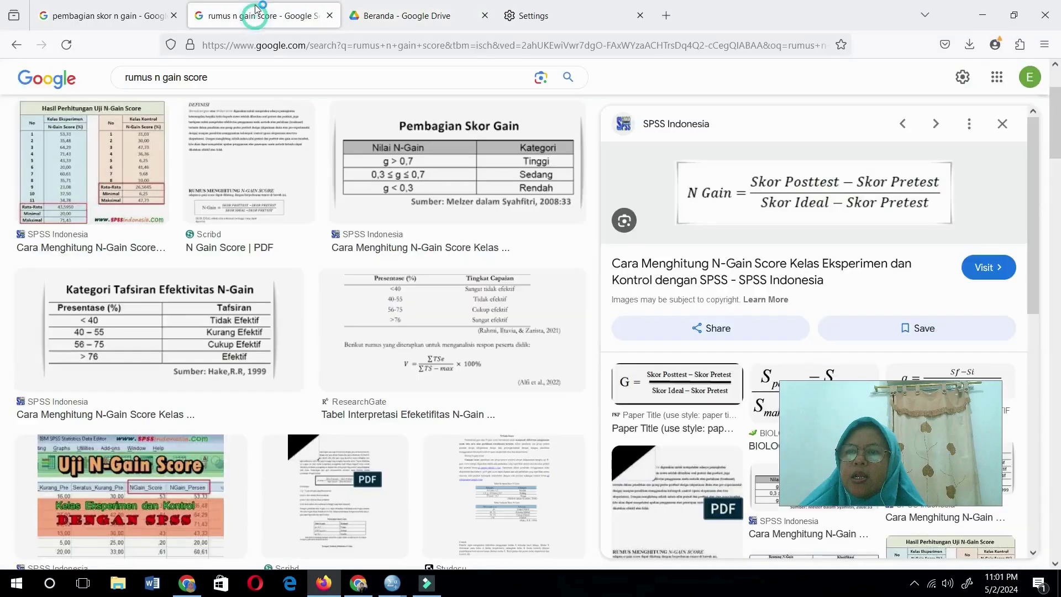
pyautogui.click(154, 16)
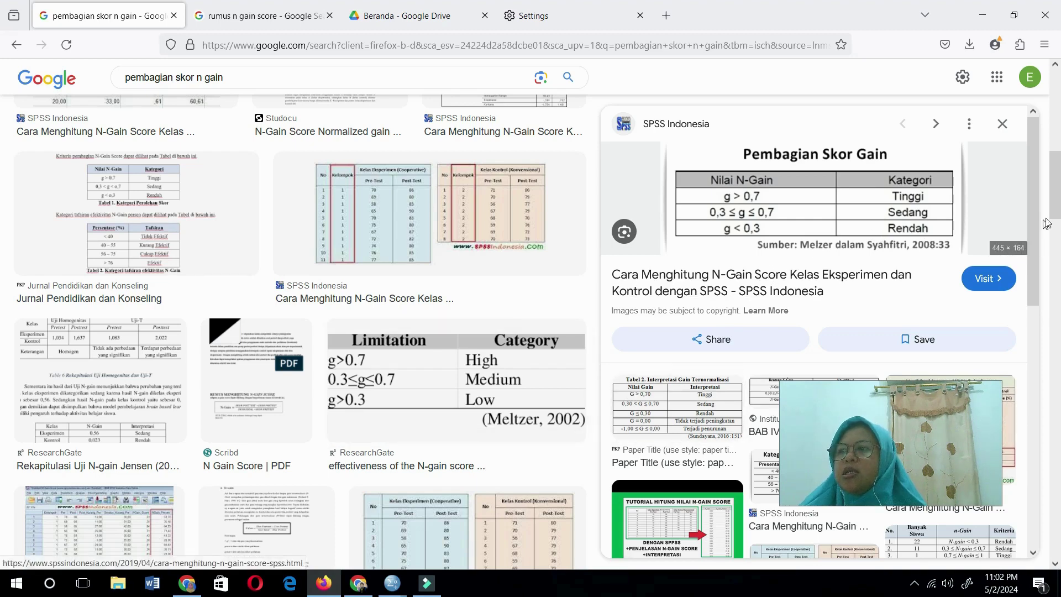
pyautogui.scroll(-2, 1033, 261)
pyautogui.scroll(-3, 1034, 265)
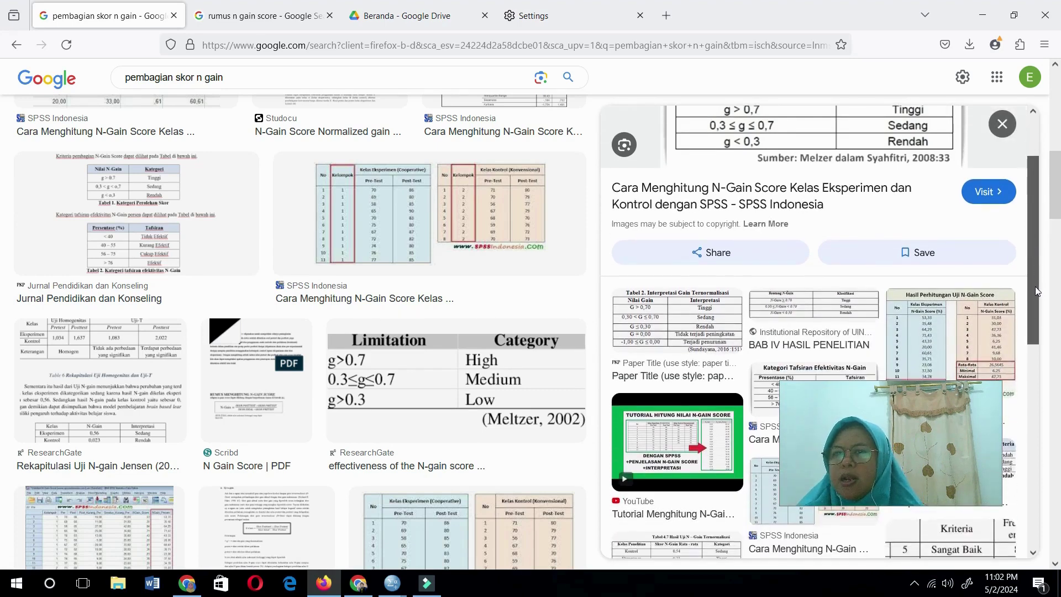
pyautogui.scroll(-3, 1035, 287)
pyautogui.moveTo(1038, 302); pyautogui.dragTo(1057, 94)
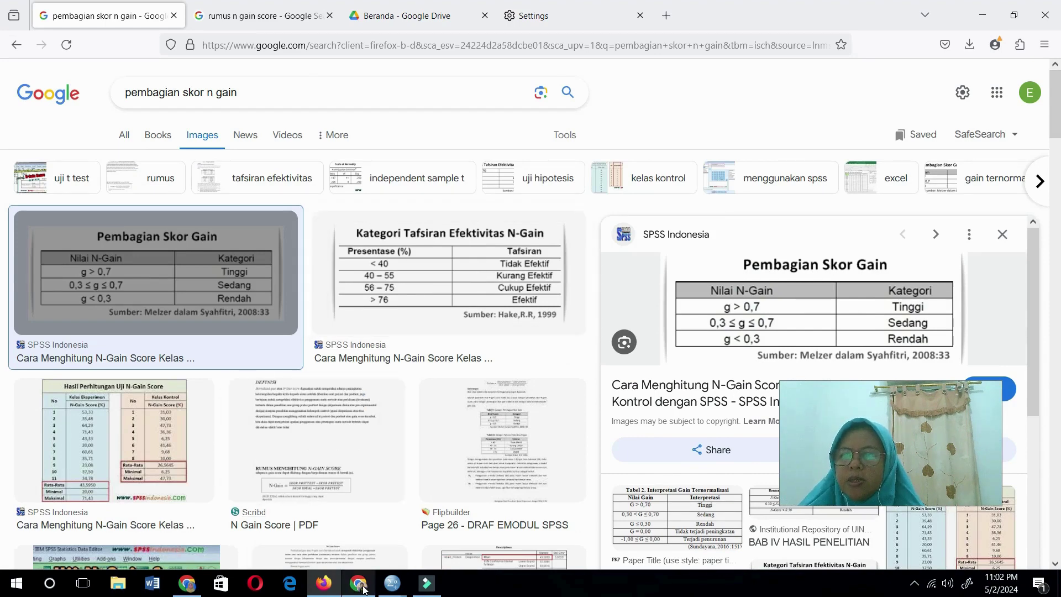
# Step: Review the Descriptive Statistics table in the SPSS output, and return to the N-Gain category tables in Firefox for comparison
pyautogui.moveTo(392, 584)
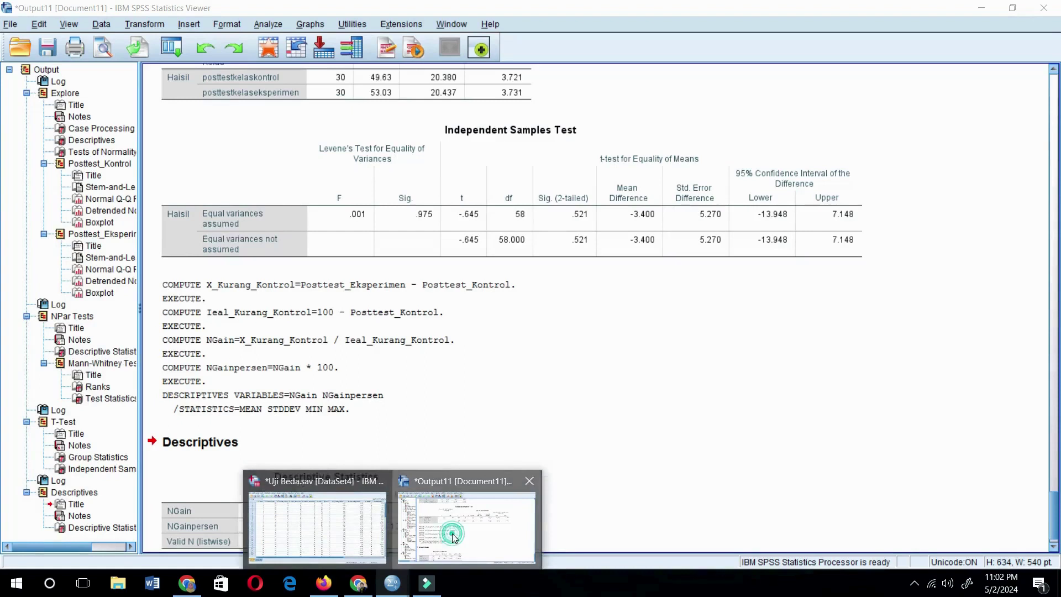
pyautogui.click(415, 538)
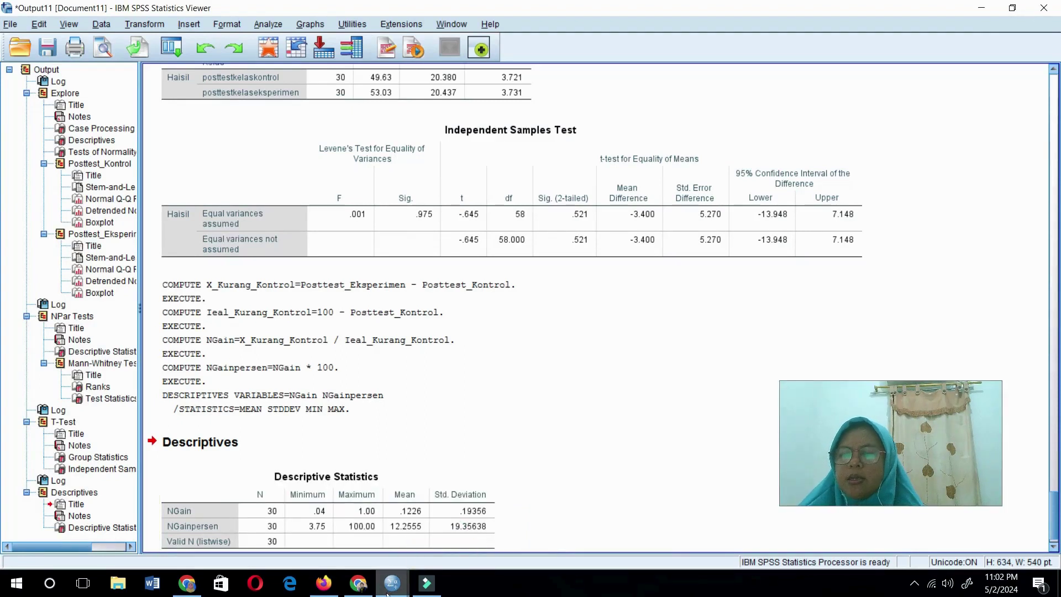
pyautogui.moveTo(377, 592)
pyautogui.moveTo(324, 583)
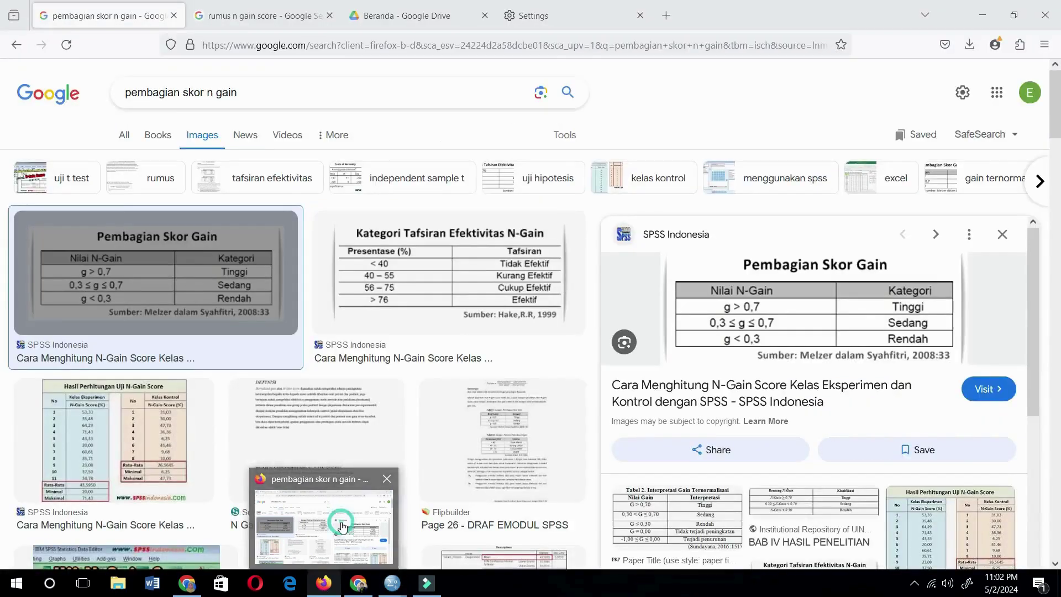
pyautogui.click(340, 522)
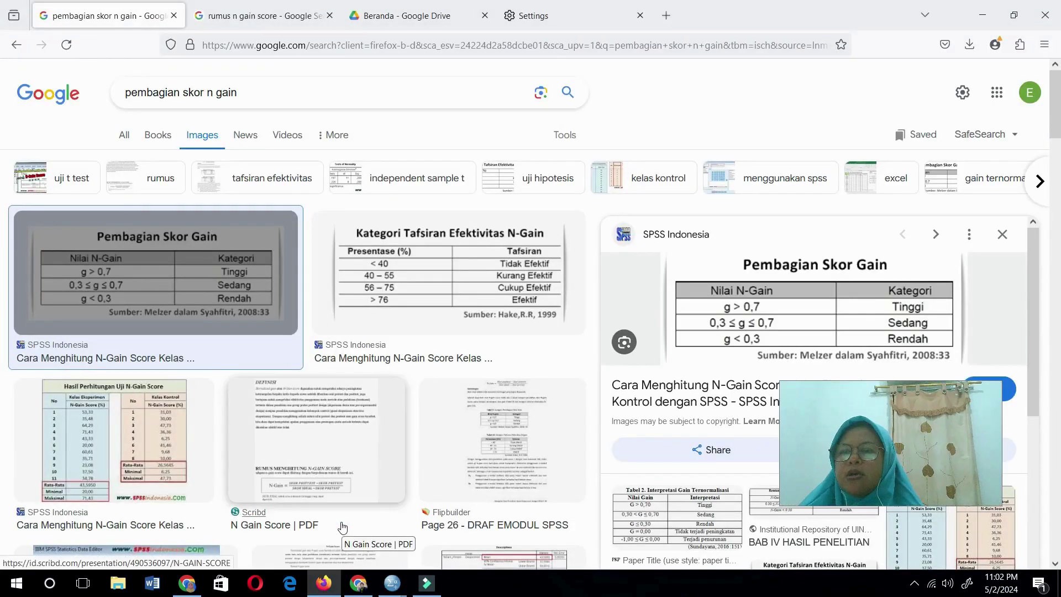